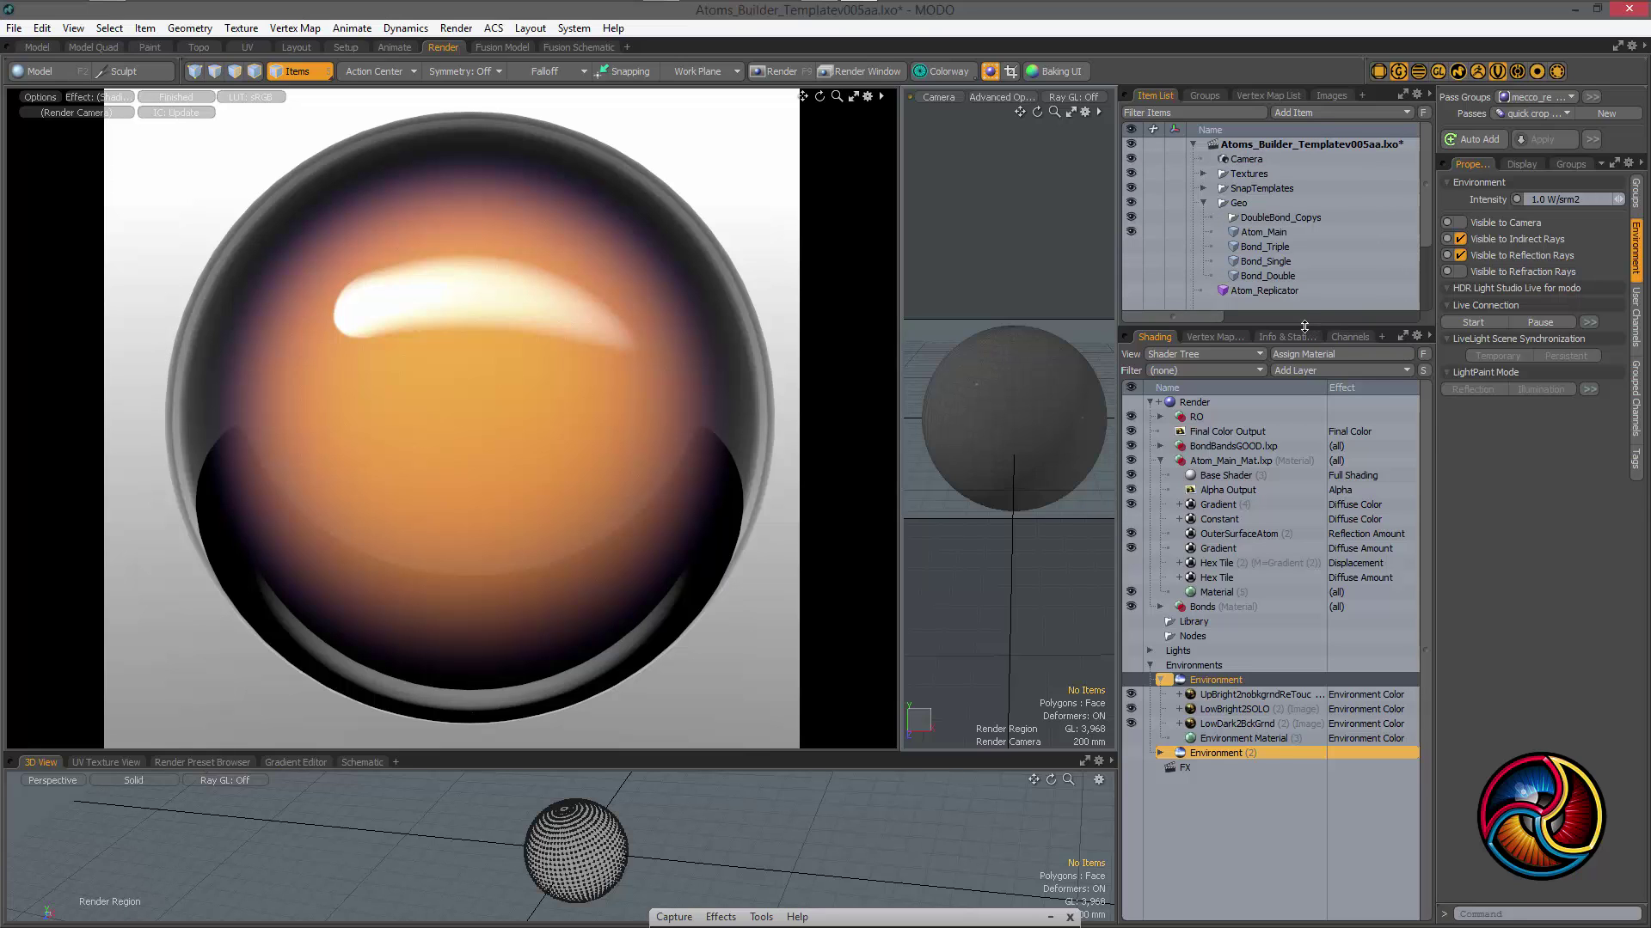
Enlarge the item list so the replicators and the point light are listed below the geometry
left_click_drag(1305, 327, 1305, 389)
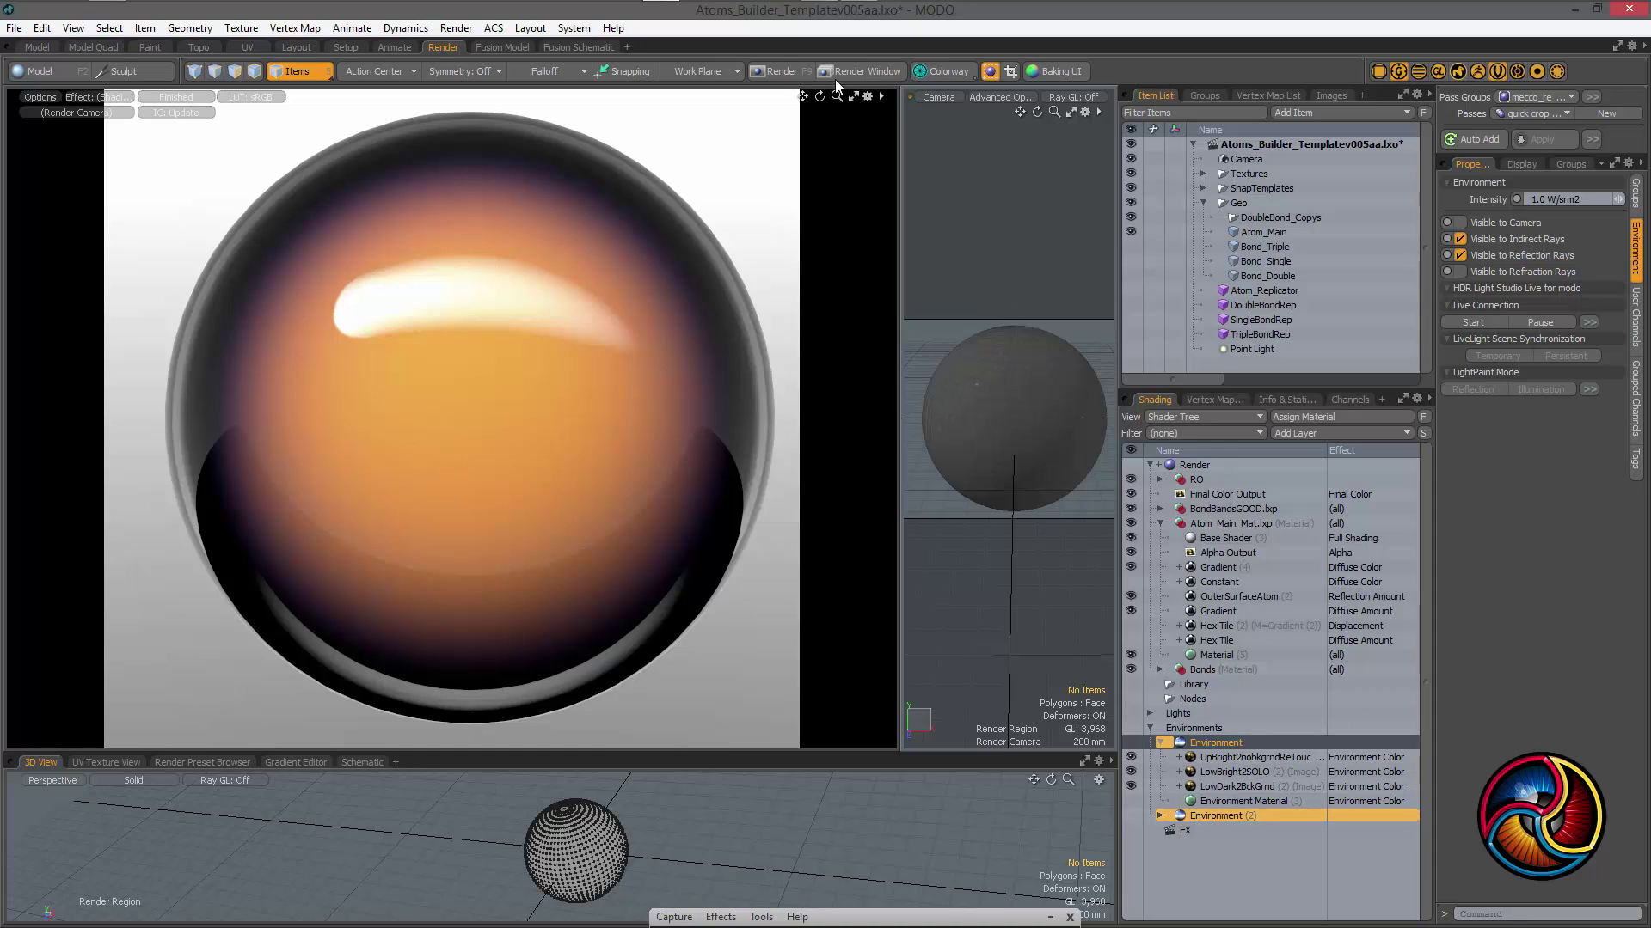
Switch to the browser to view the HDR Light Studio plug-in page for MODO, and return to the scene
mouse_move(800, 7)
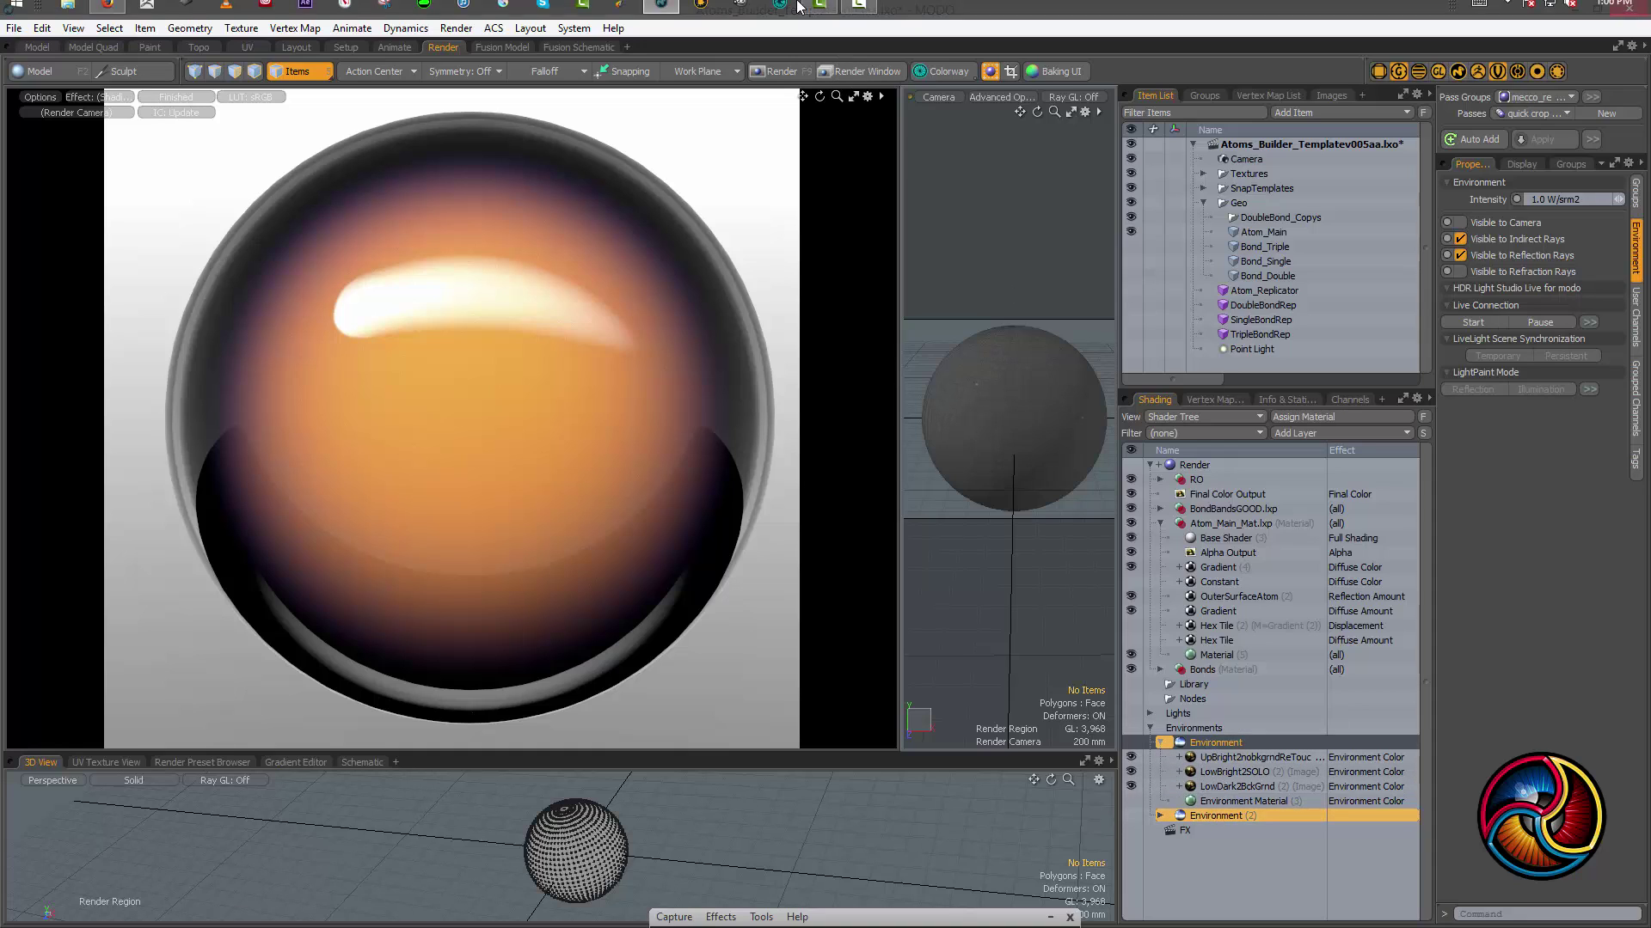
left_click(106, 9)
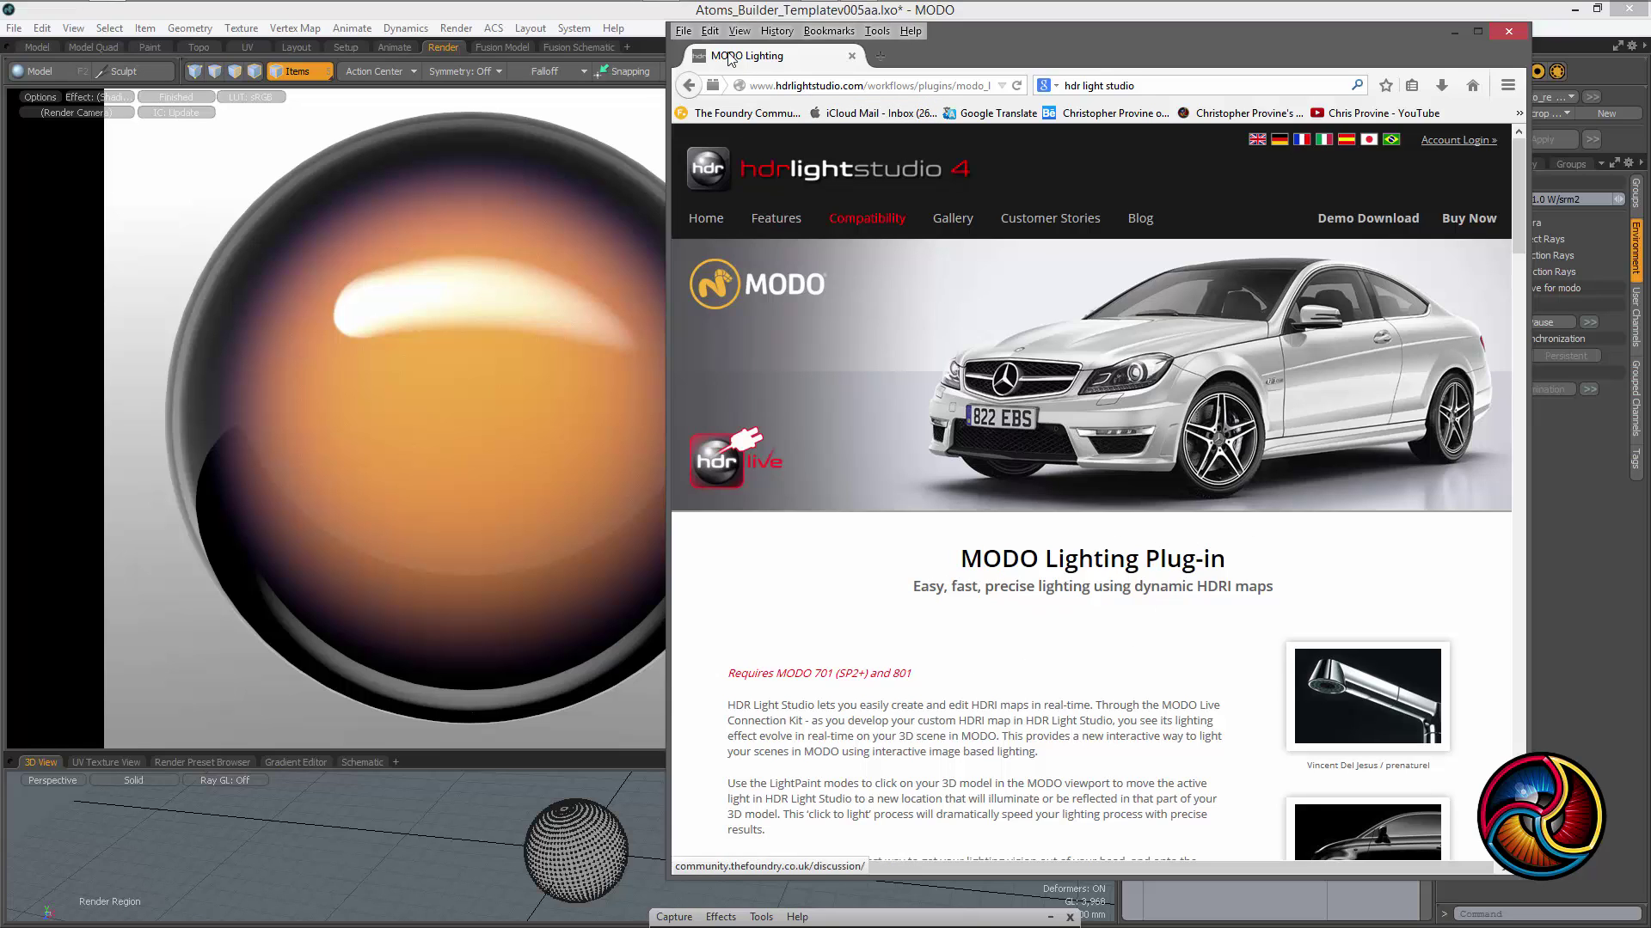
left_click(100, 194)
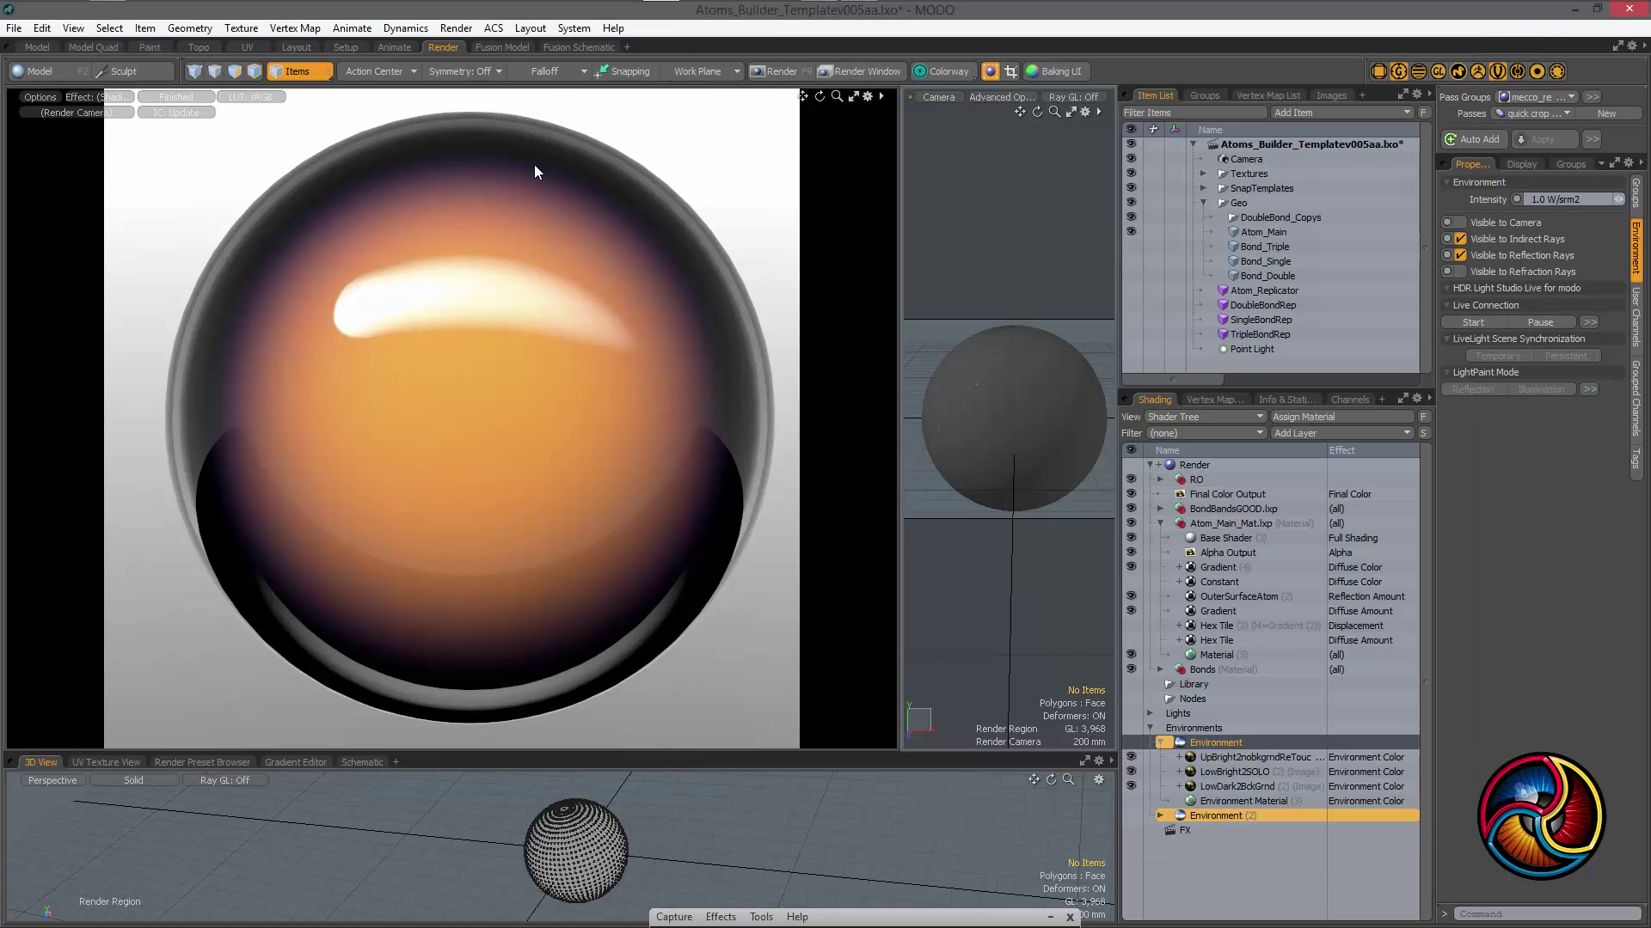
Preview the UpBright2nobkgrndReTouched, LowBright2SOLO and LowDark2BckGrnd environment images one at a time, and re-enable all three
left_click(1223, 763)
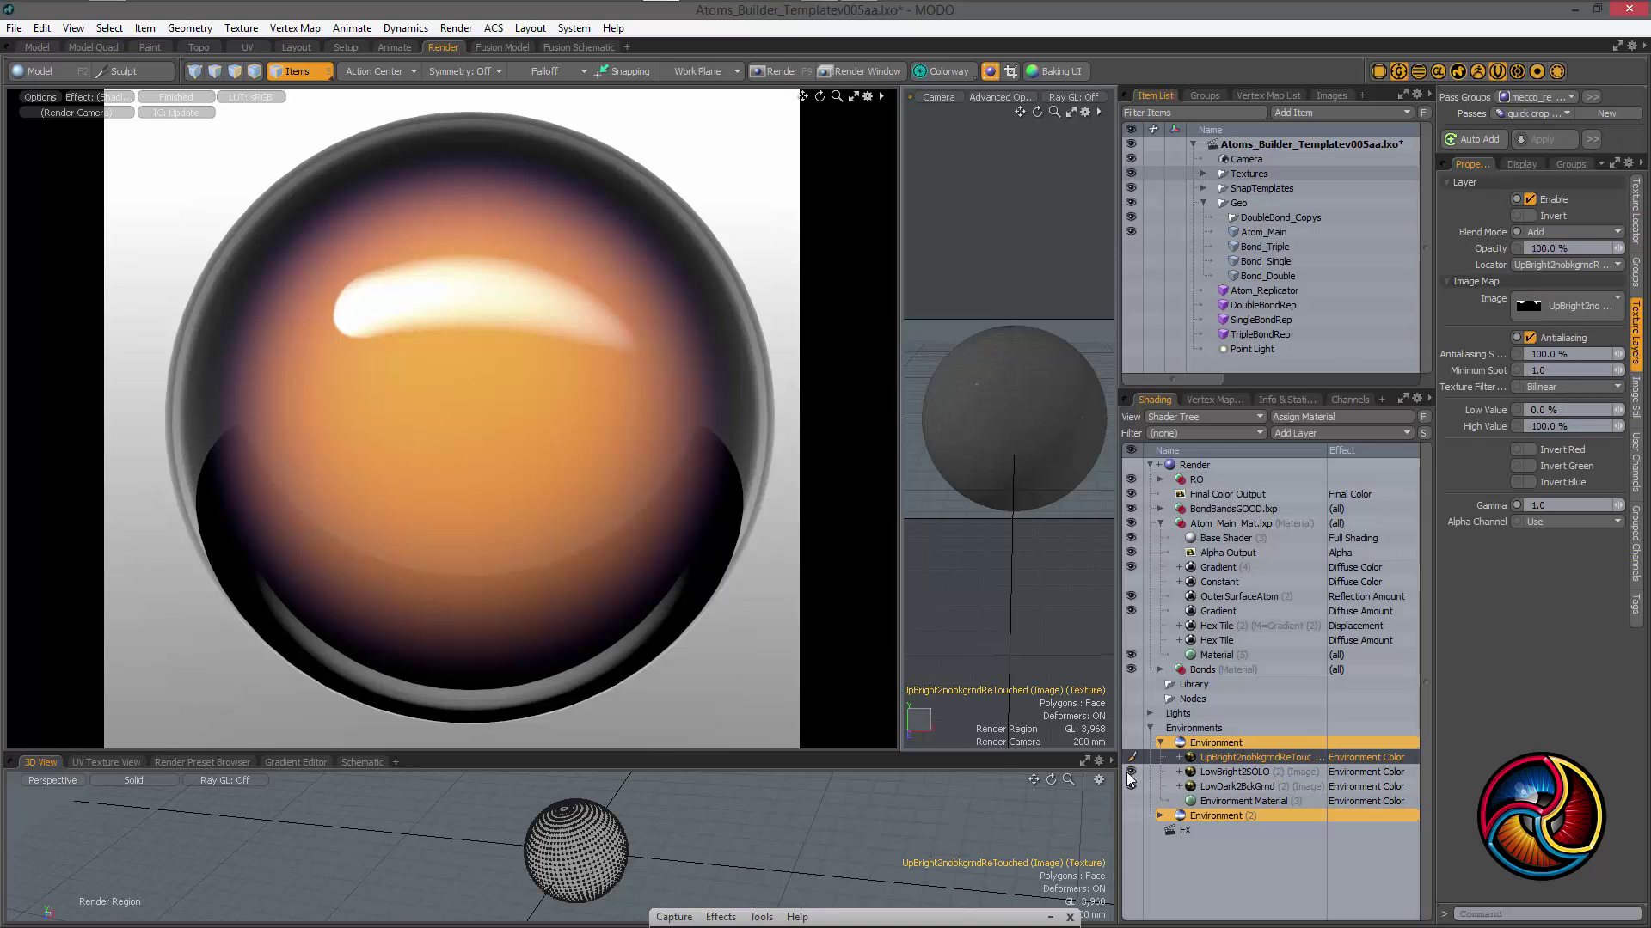
left_click(1131, 786)
left_click(1131, 772)
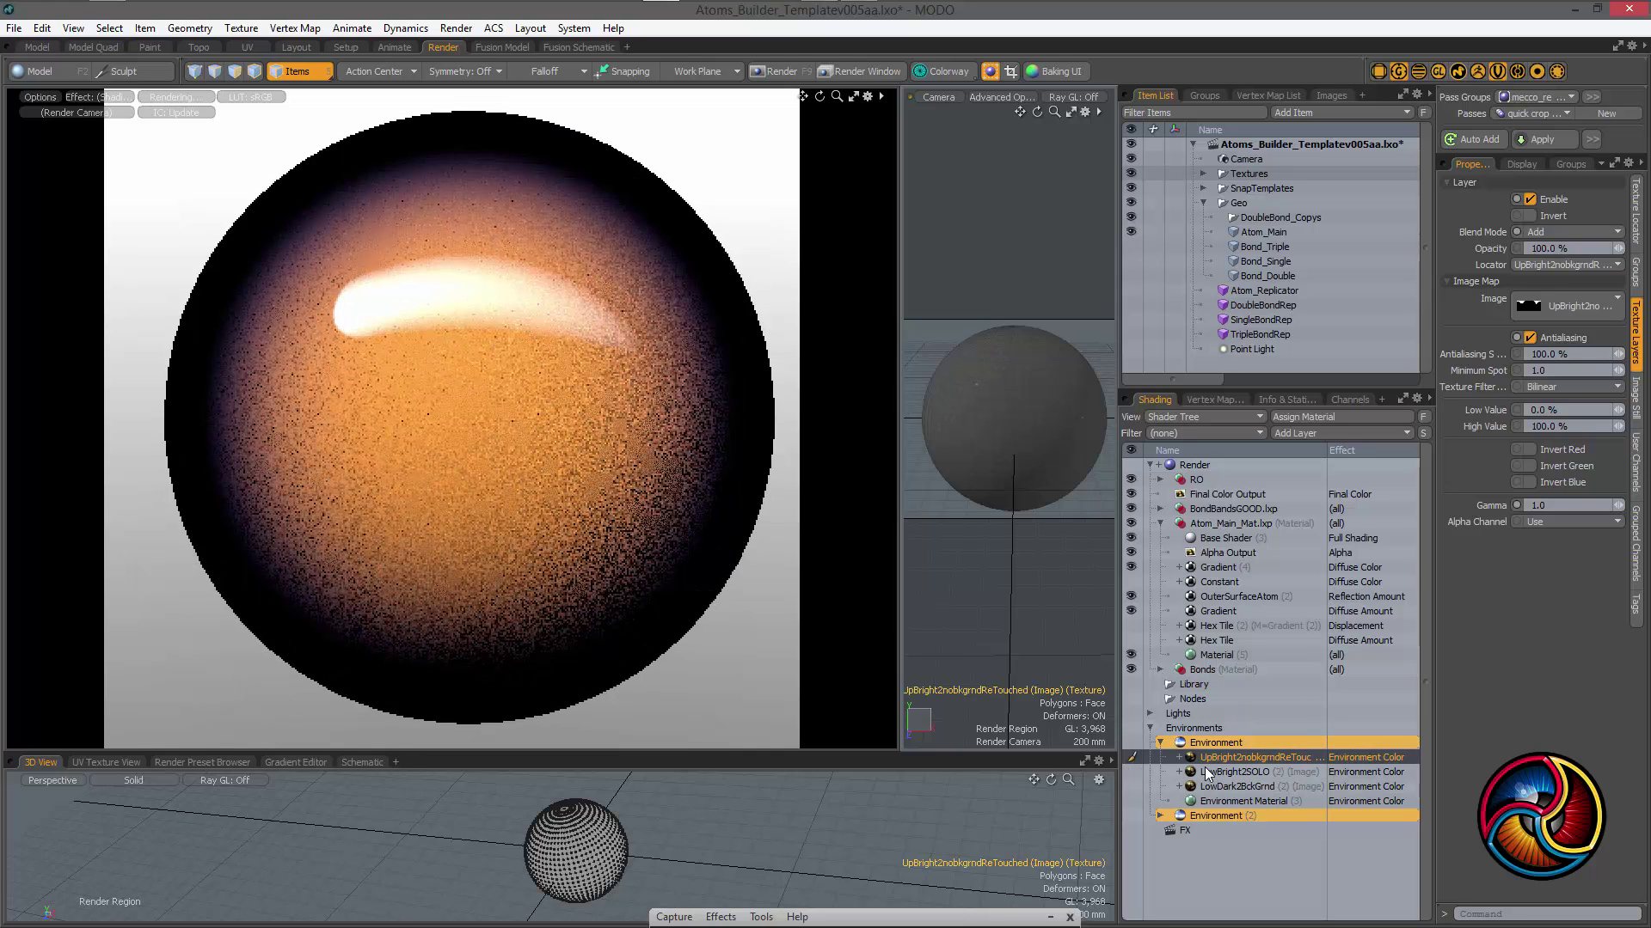
left_click(1157, 772)
left_click(1132, 772)
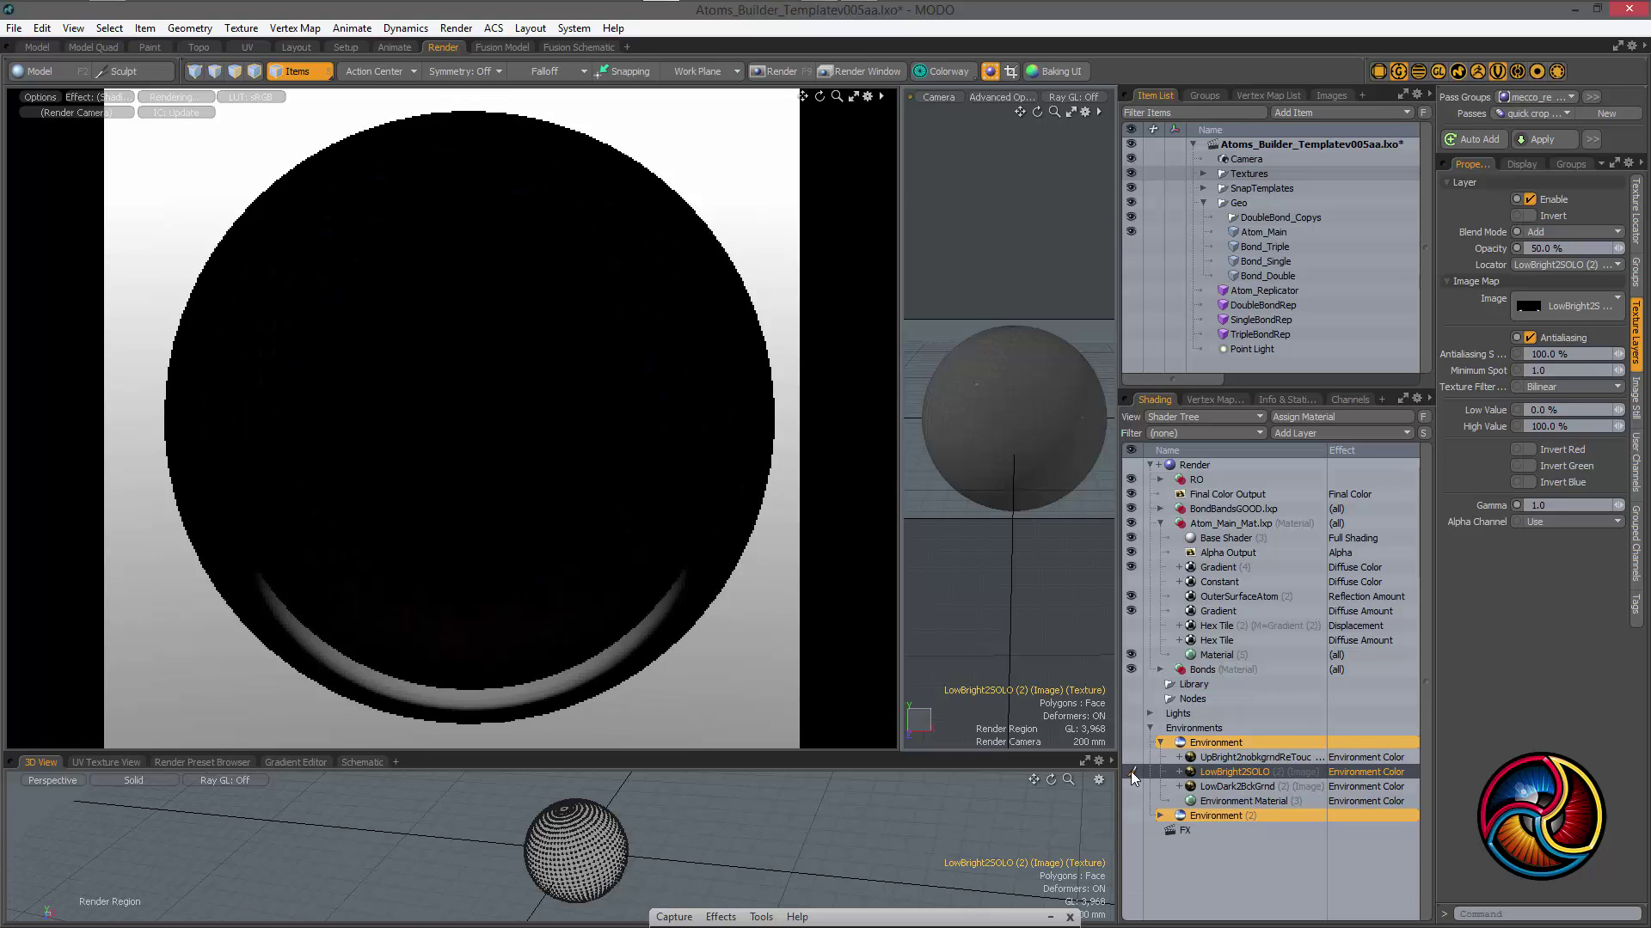
left_click(1134, 777)
left_click(1135, 787)
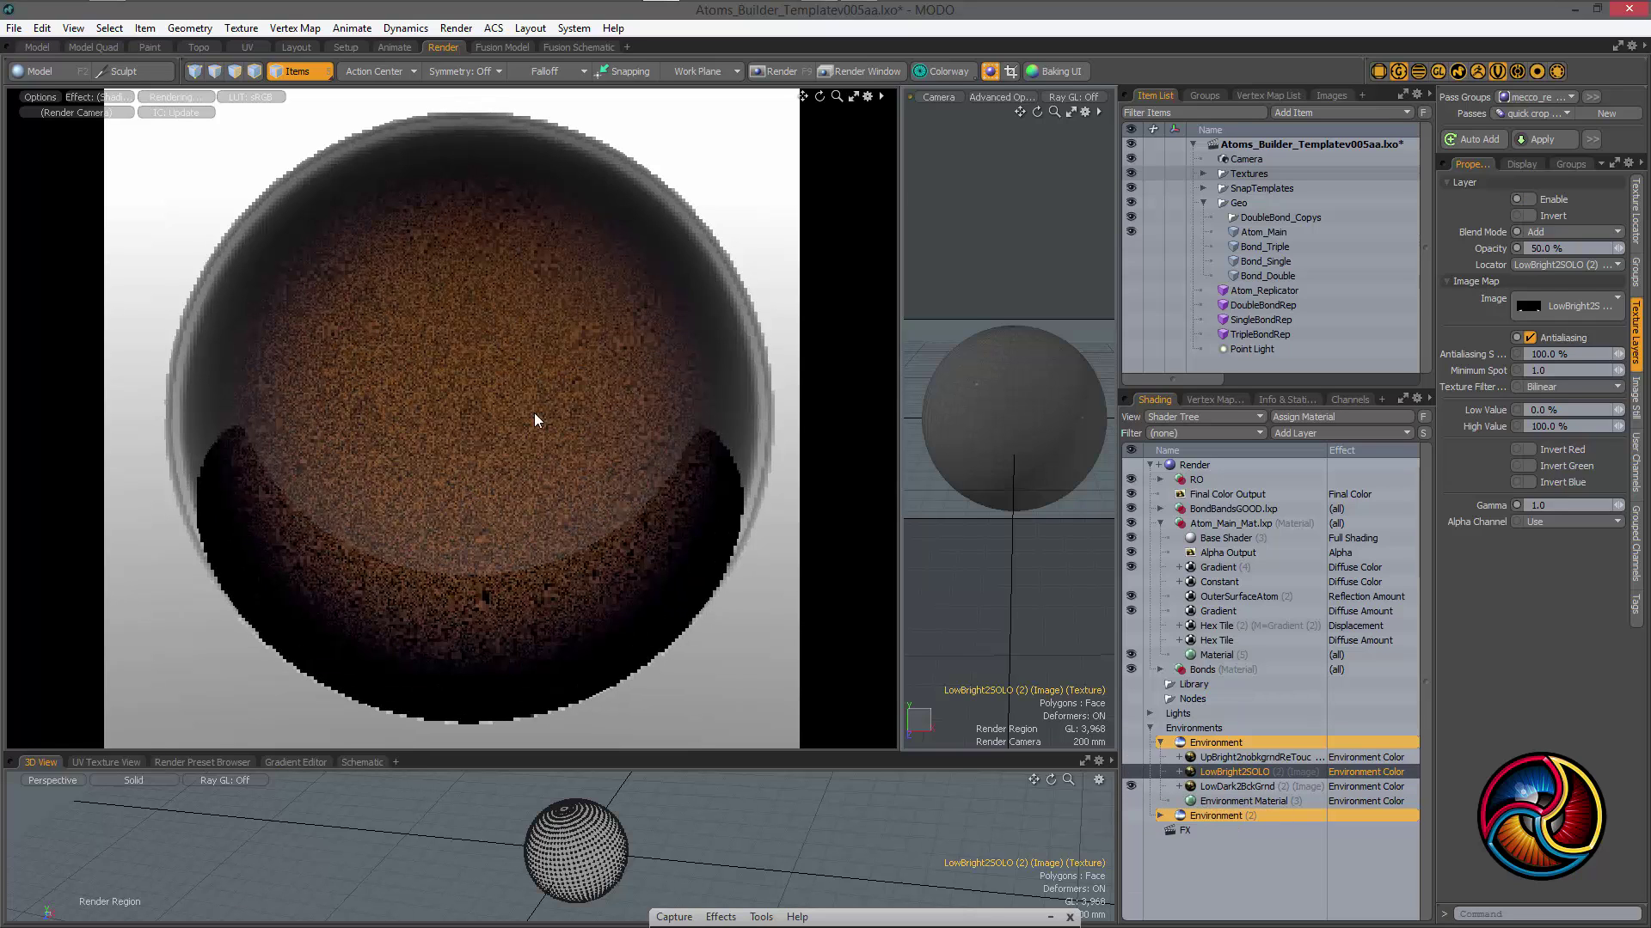
left_click(1135, 768)
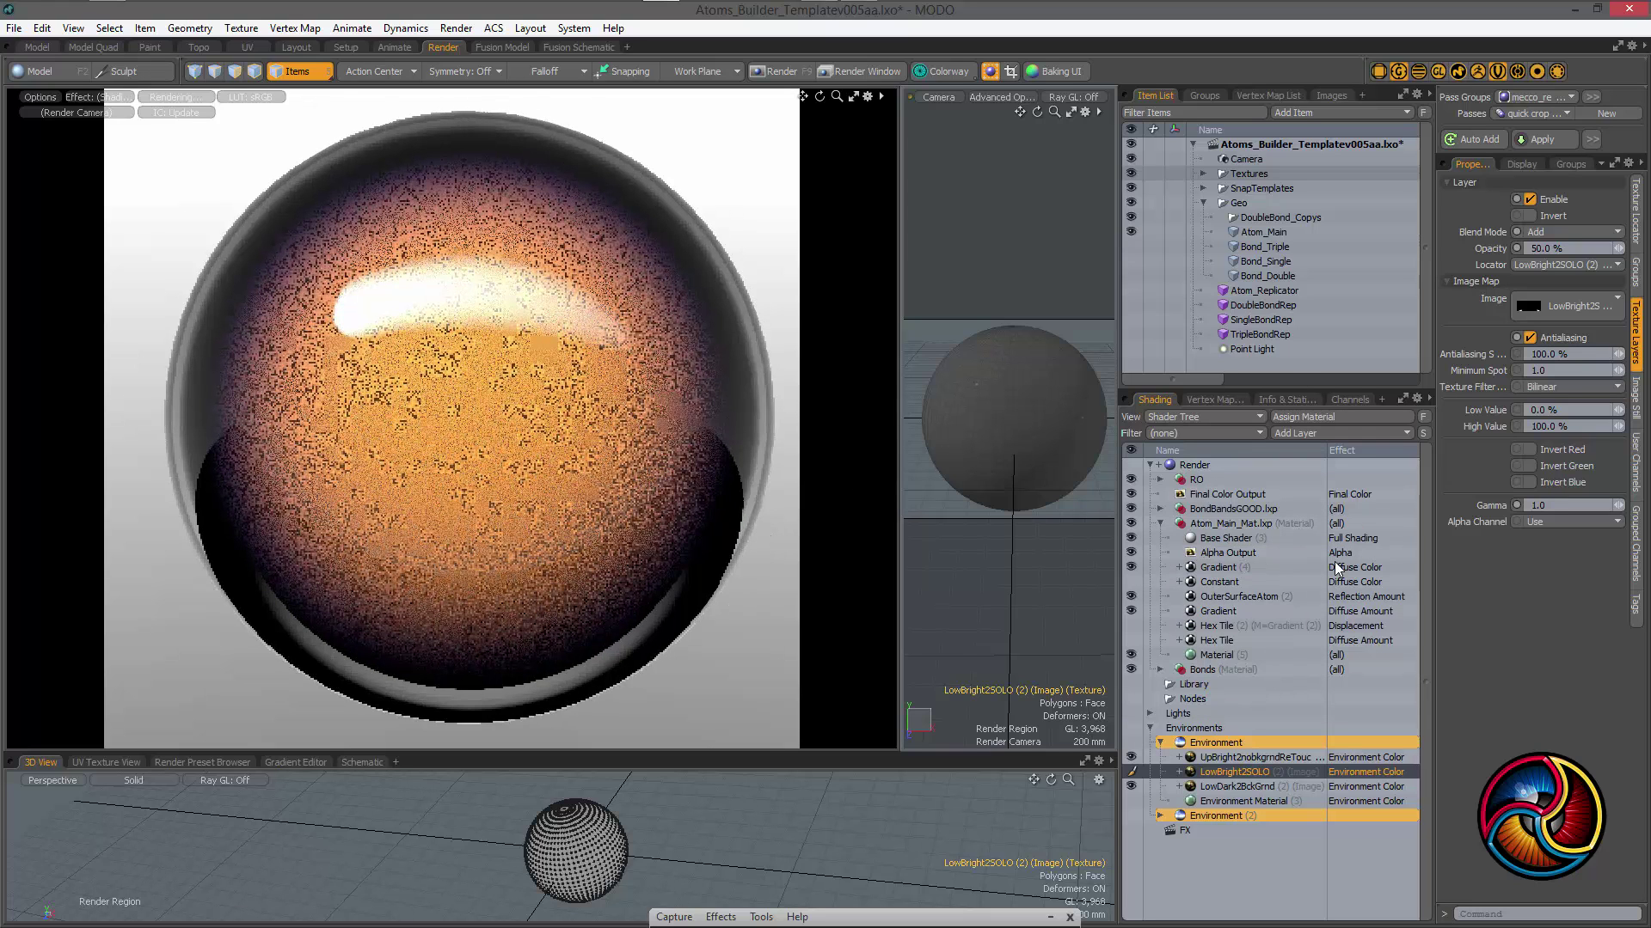
Compare the atom render with and without the Diffuse Color gradient of Atom_Main_Mat, leaving the gradient enabled
left_click(1231, 524)
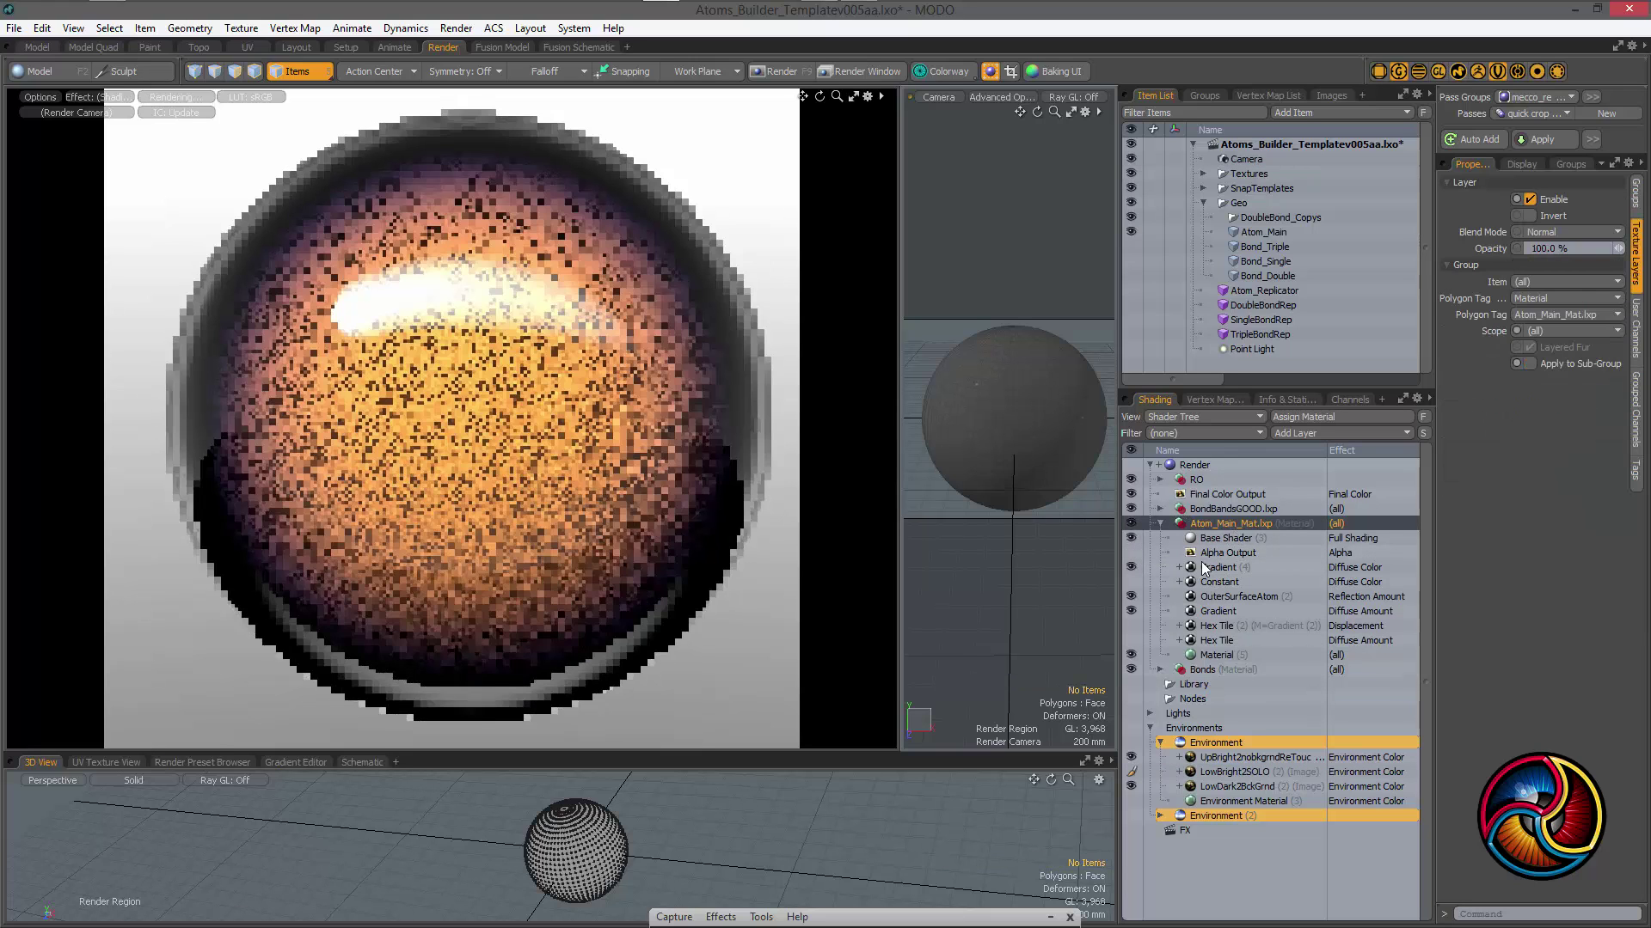
left_click(1203, 568)
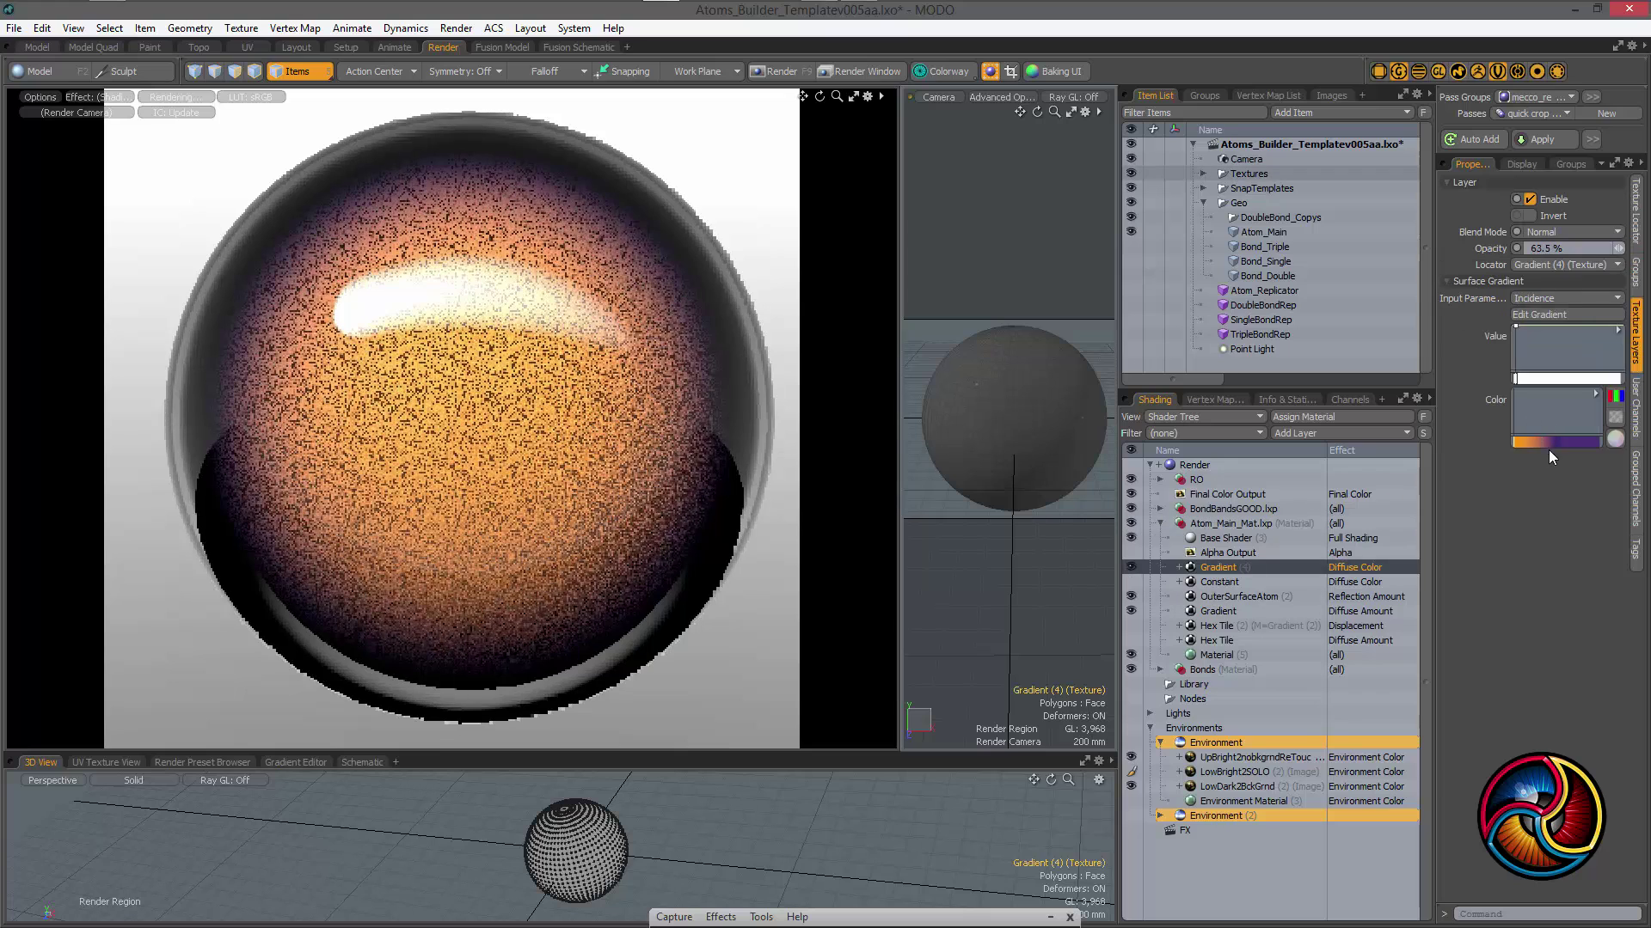
left_click(1132, 568)
left_click(1131, 567)
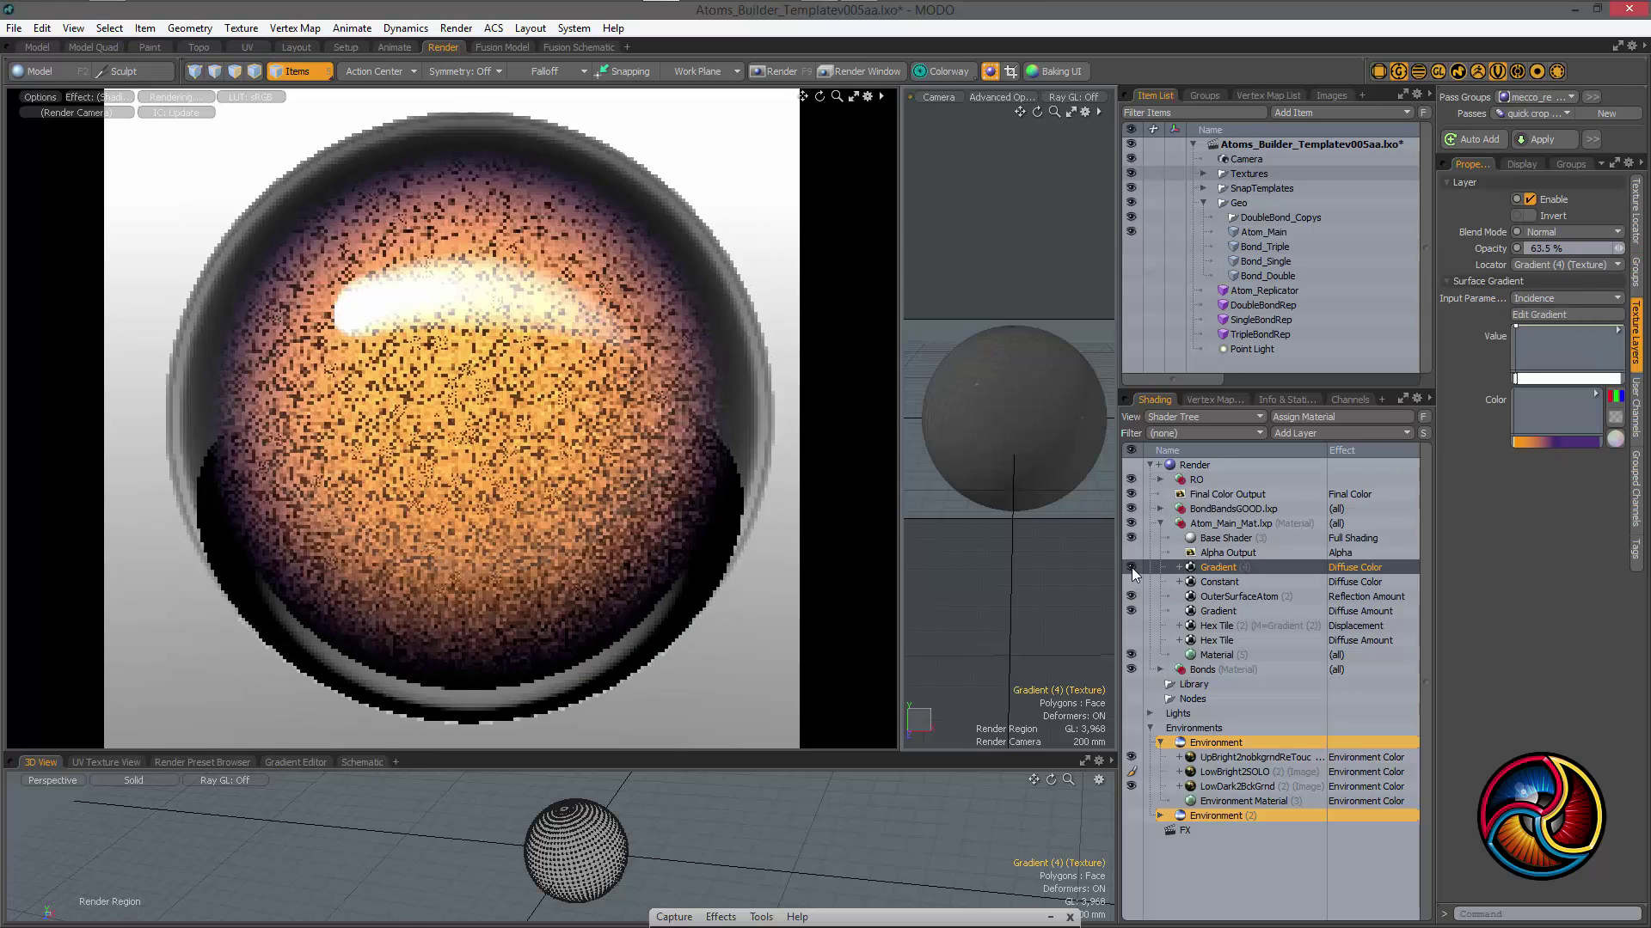
left_click(1132, 567)
left_click(1131, 567)
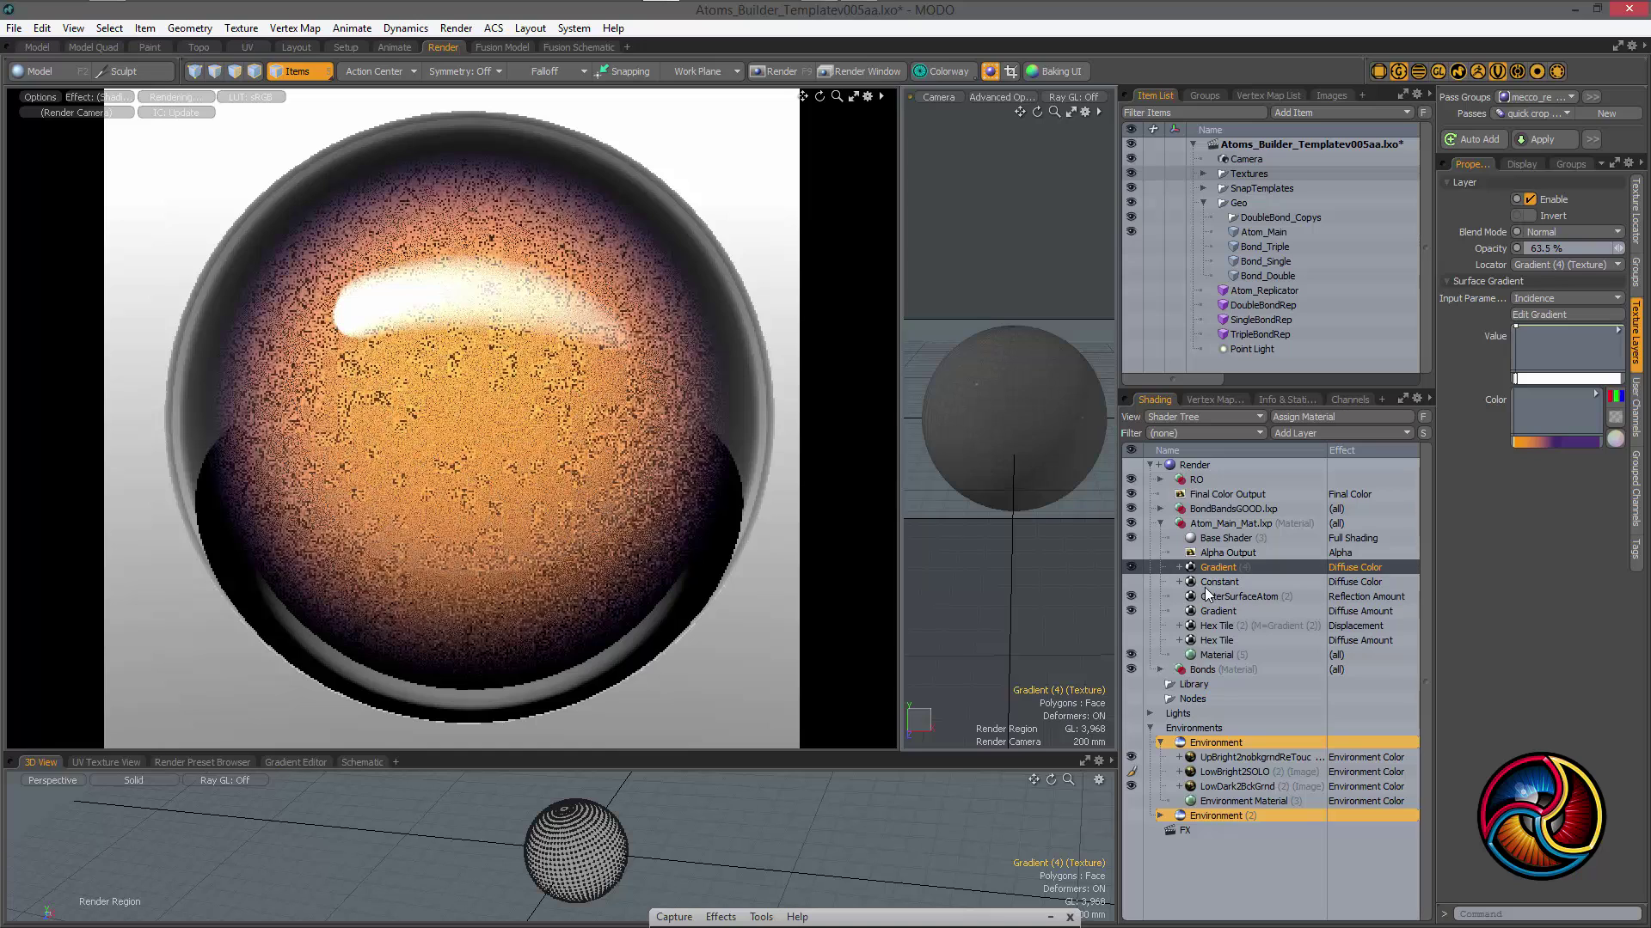
Compare the atom's reflections with and without the OuterSurfaceAtom Reflection Amount gradient, leaving it enabled
left_click(1228, 596)
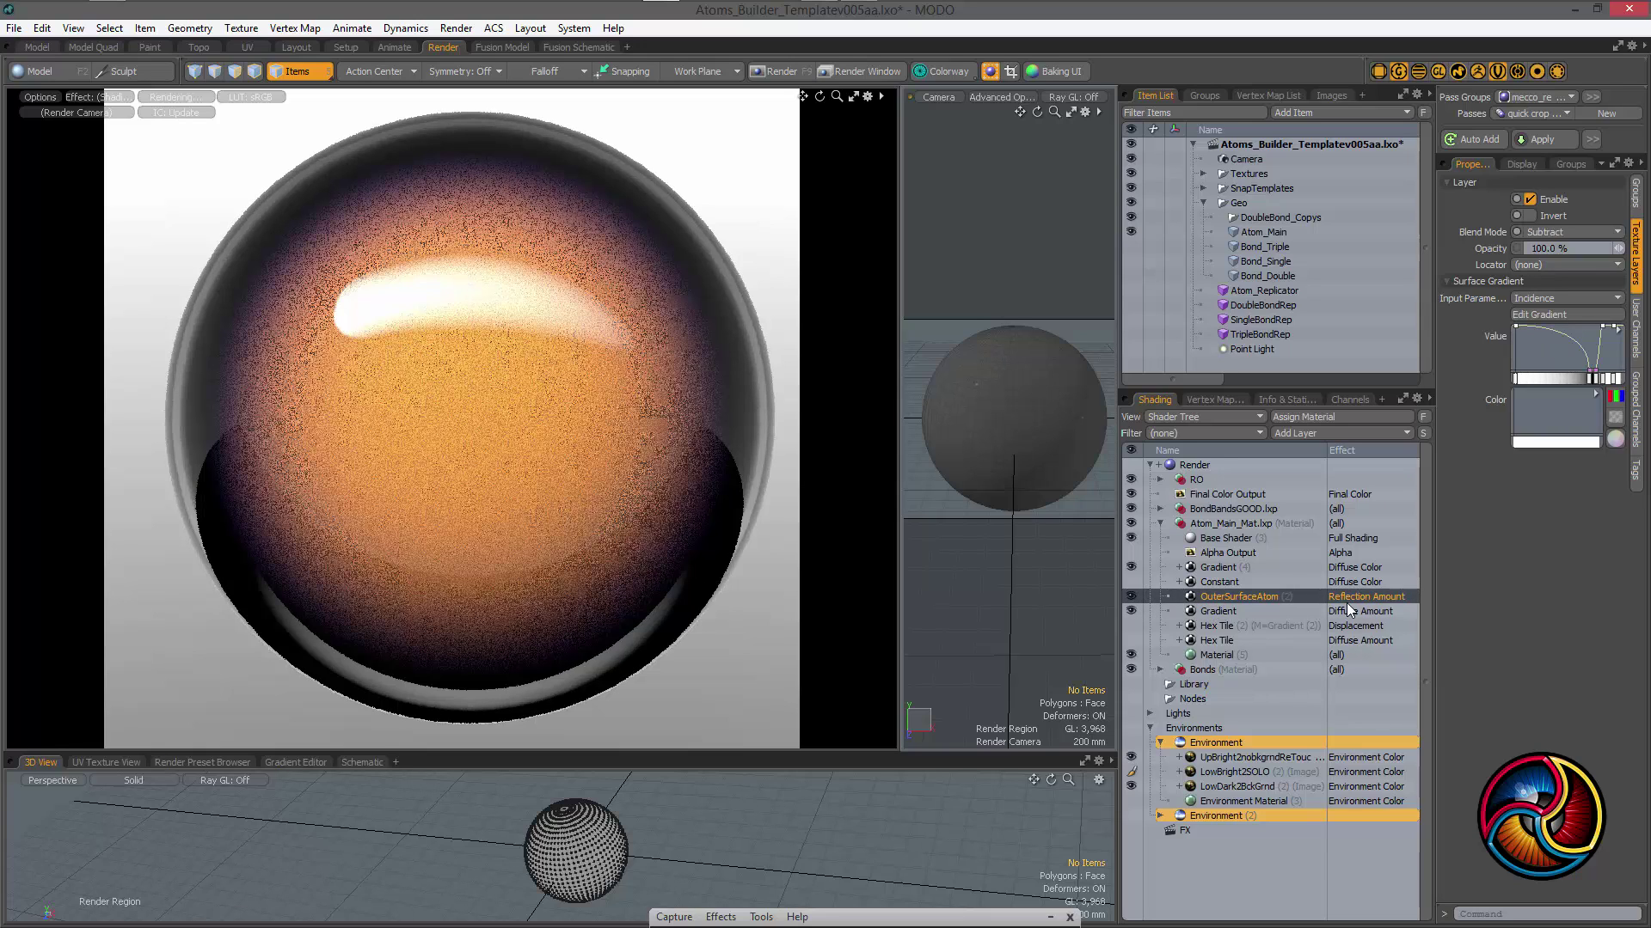
left_click(1133, 596)
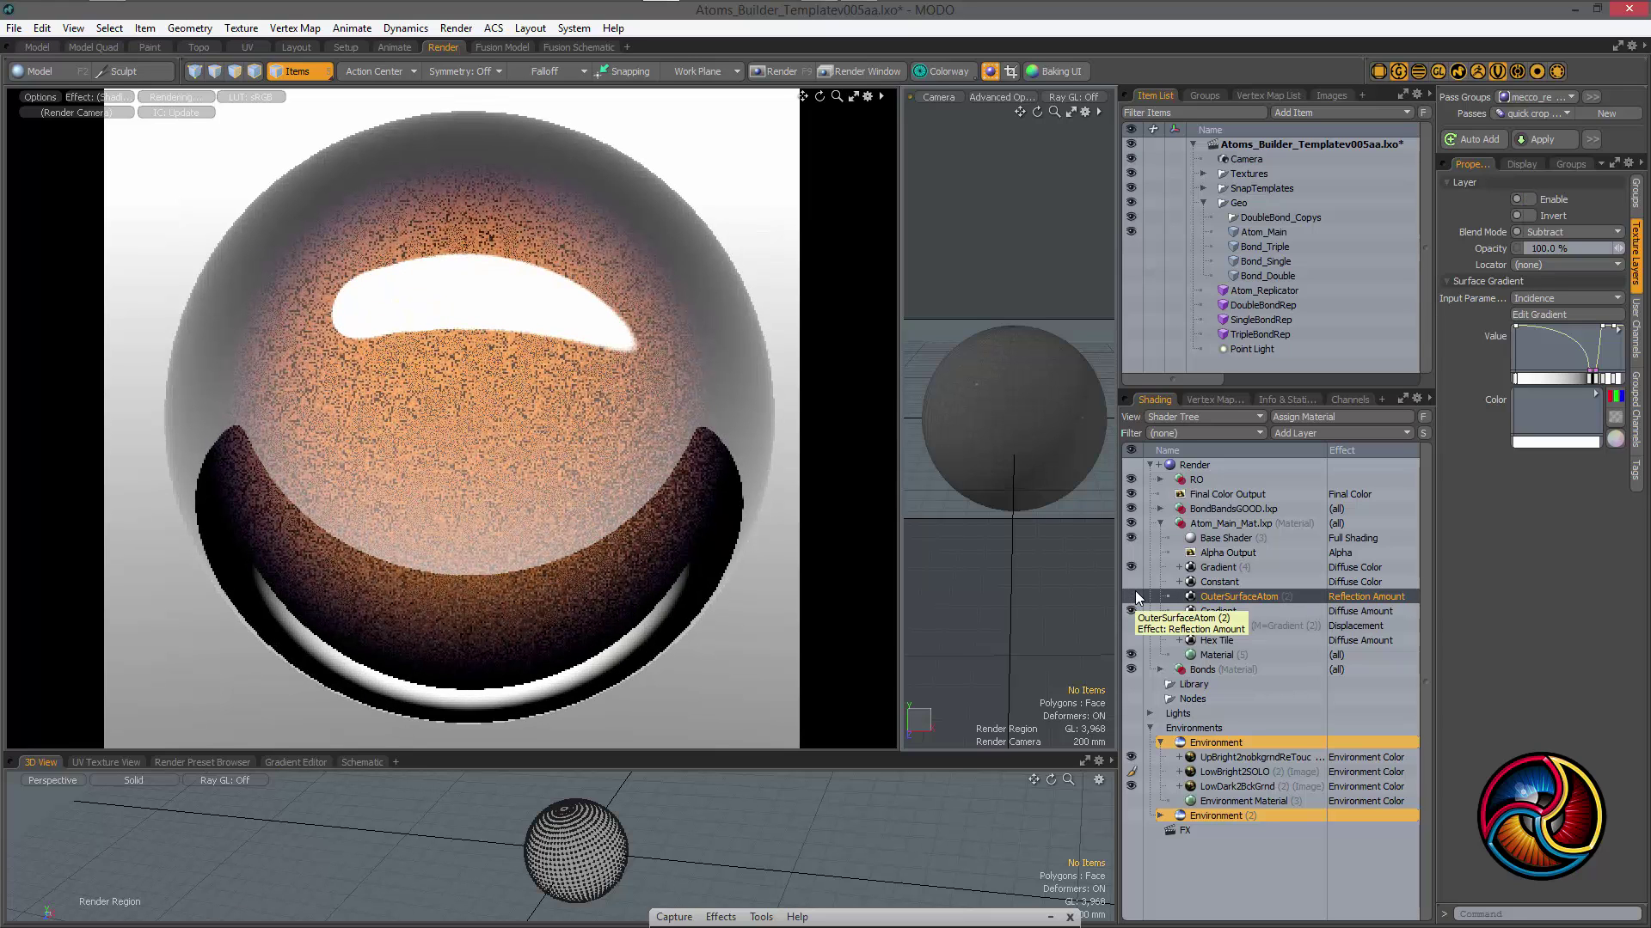
left_click(1135, 591)
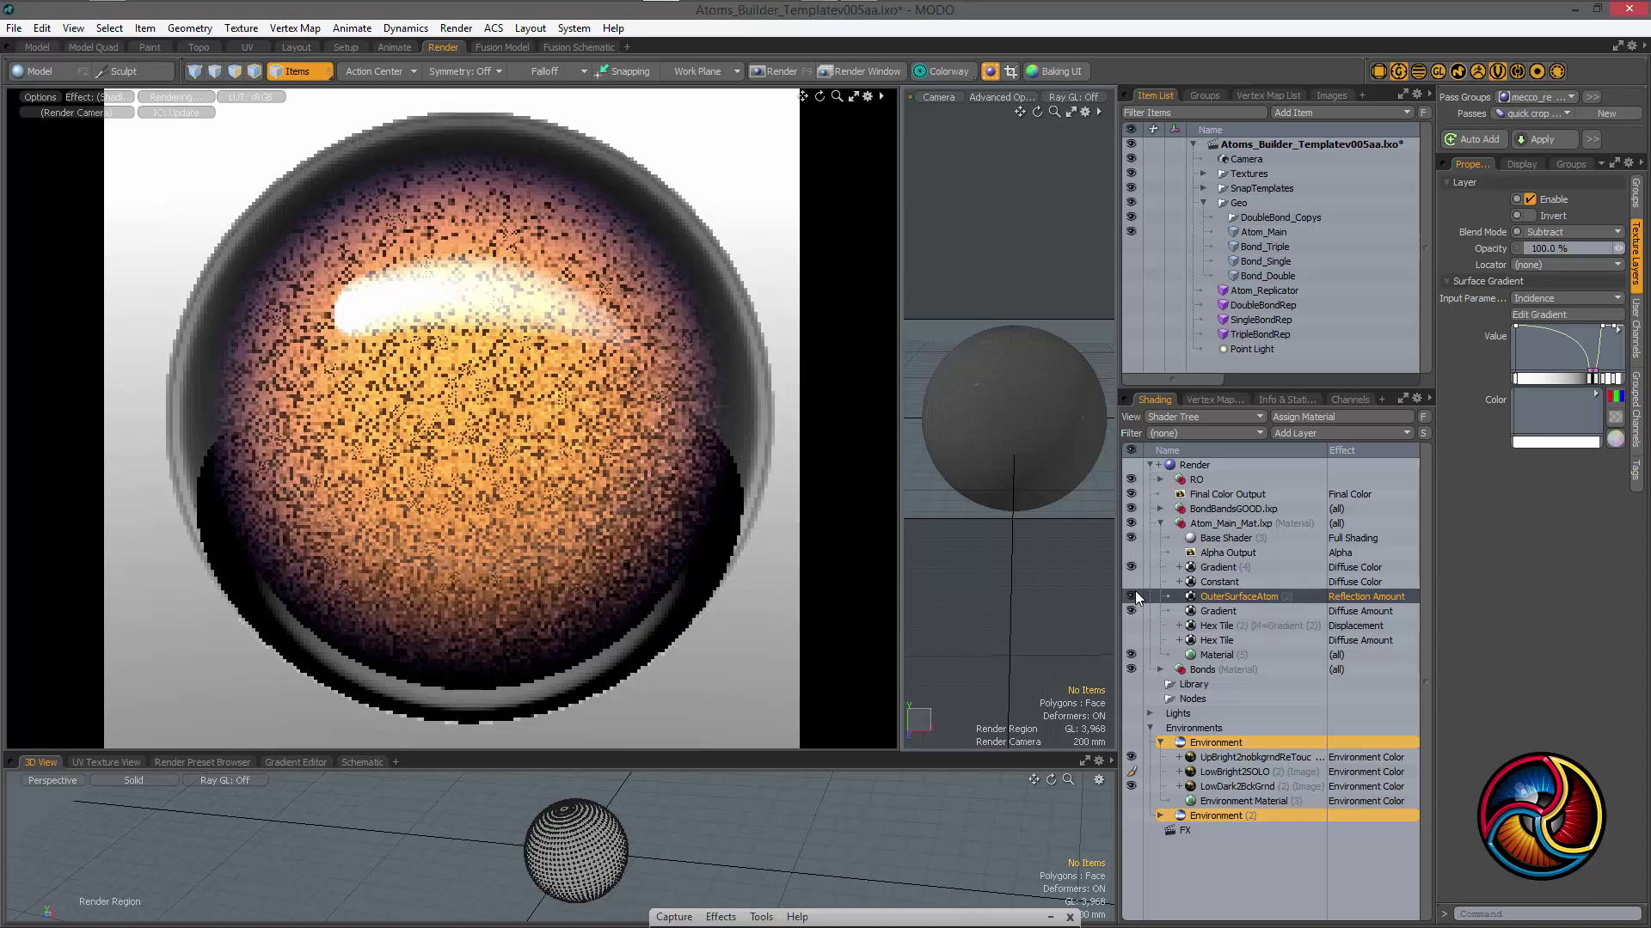
left_click(1135, 592)
left_click(1135, 592)
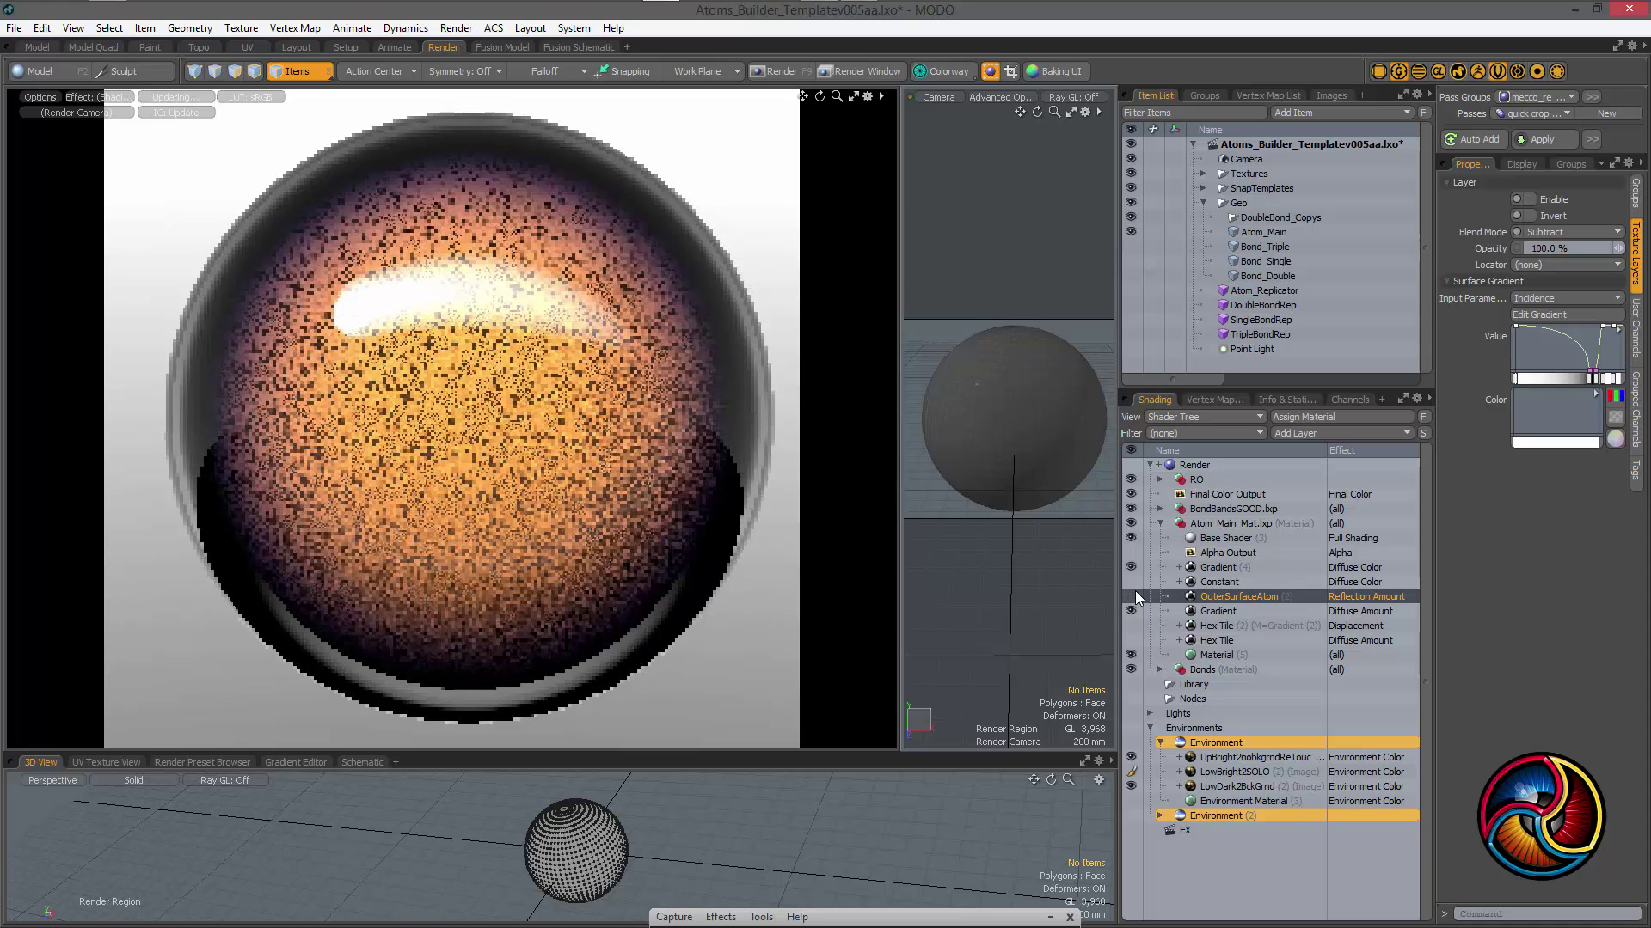
left_click(1135, 591)
left_click(1132, 596)
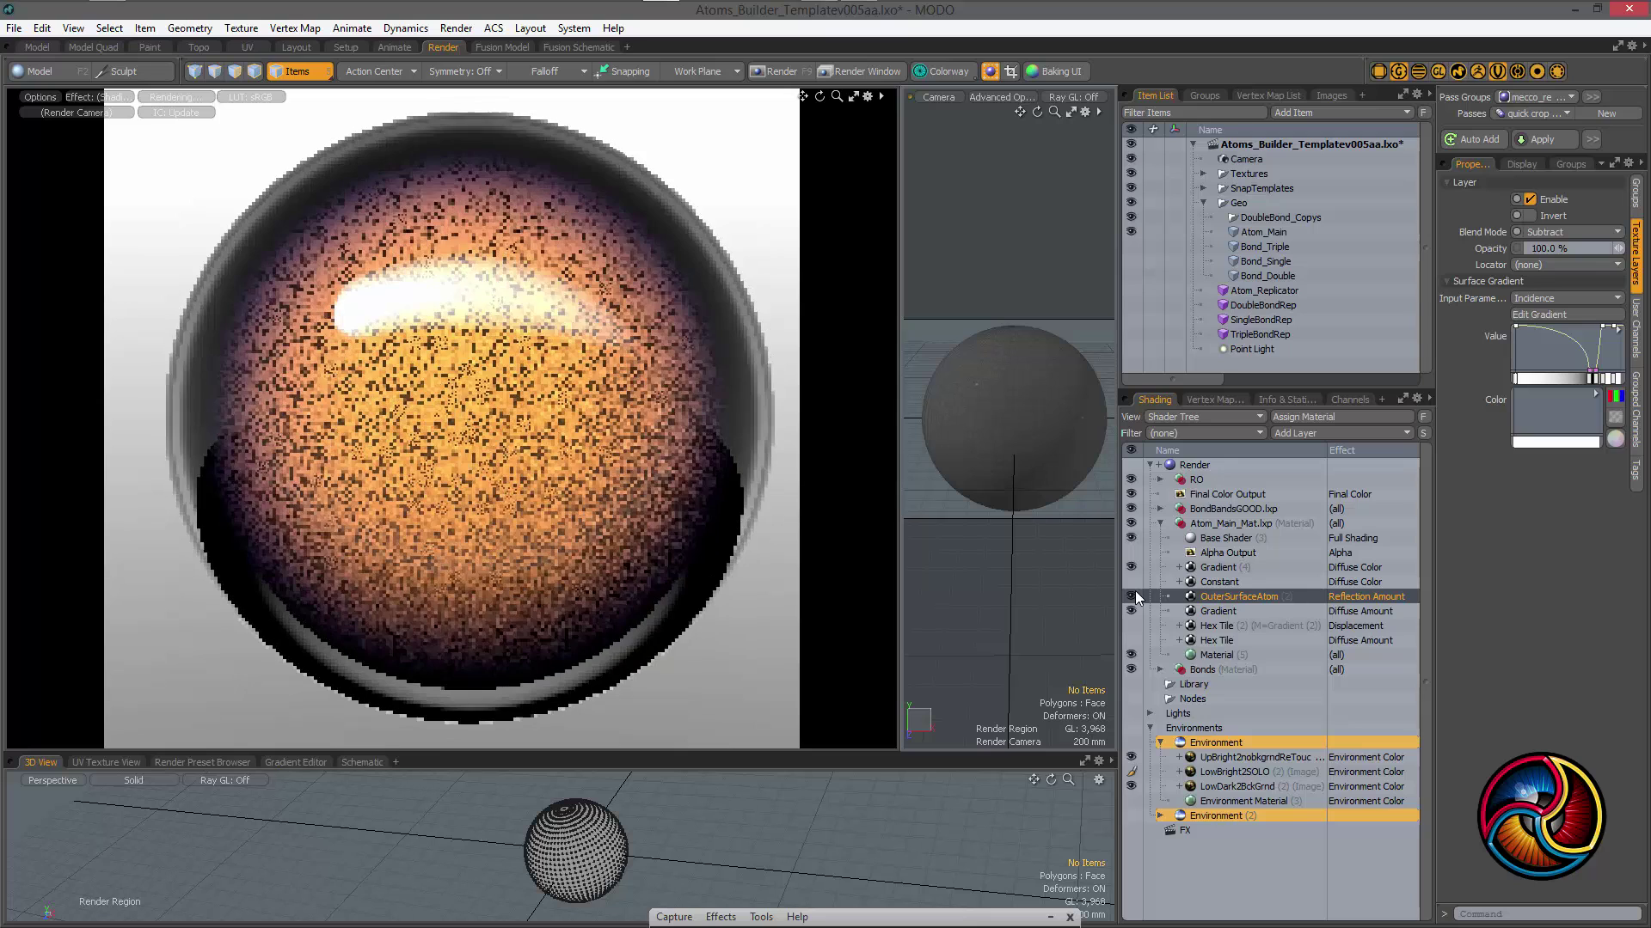
Compare the atom's edge shading with and without the Diffuse Amount gradient, leaving it enabled
left_click(1221, 611)
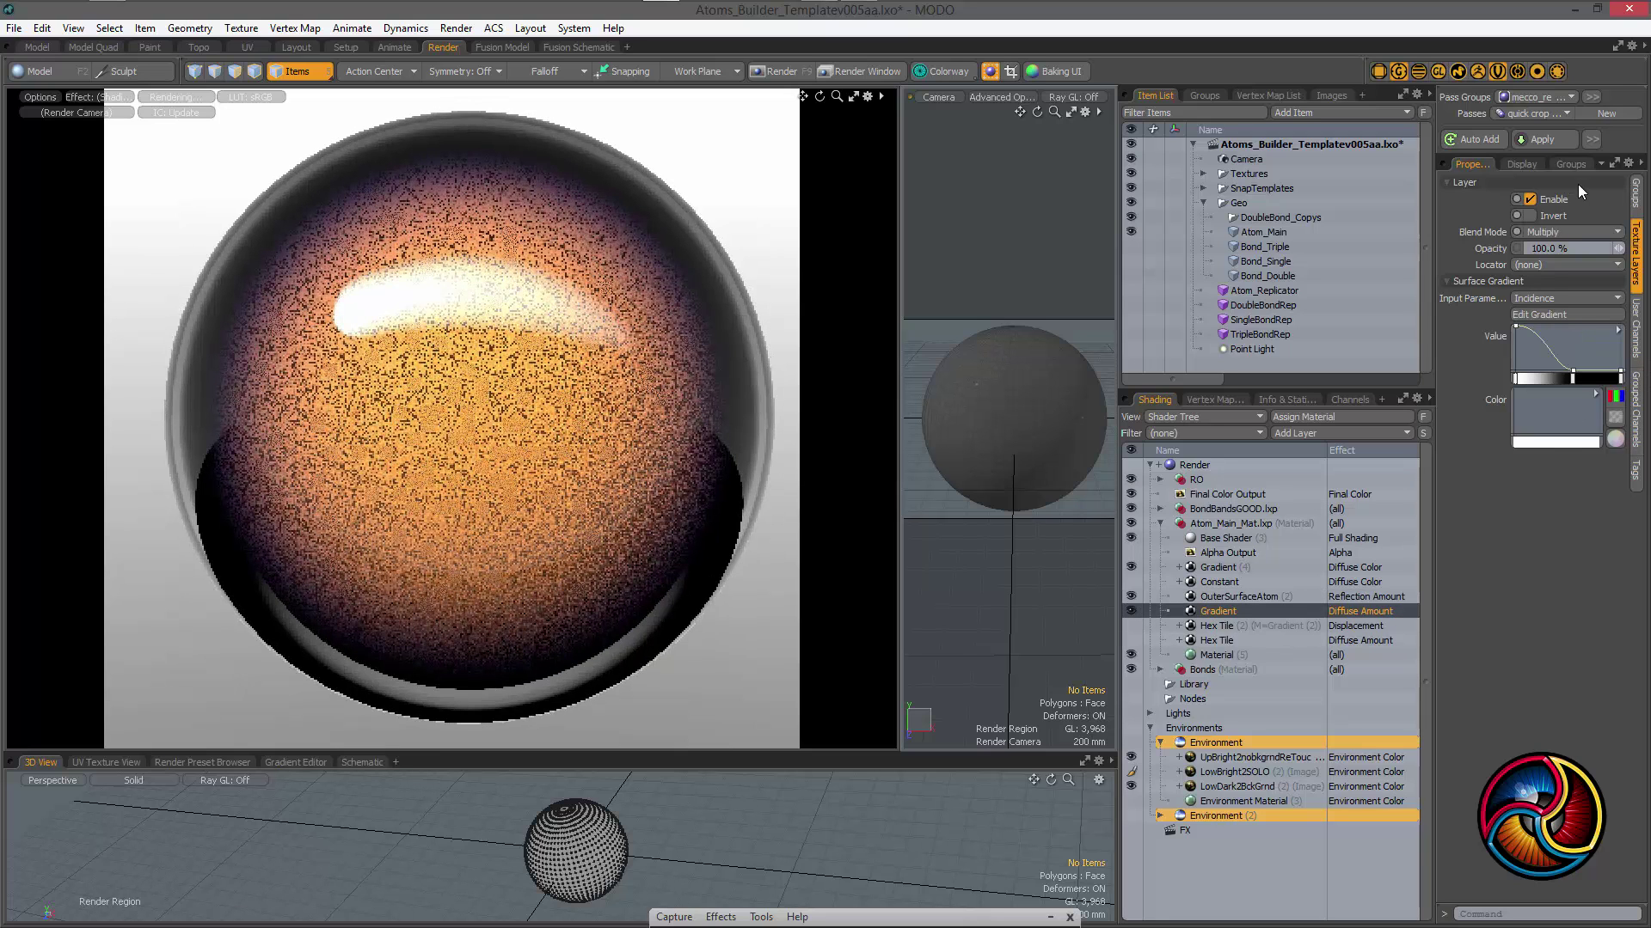
left_click(1132, 611)
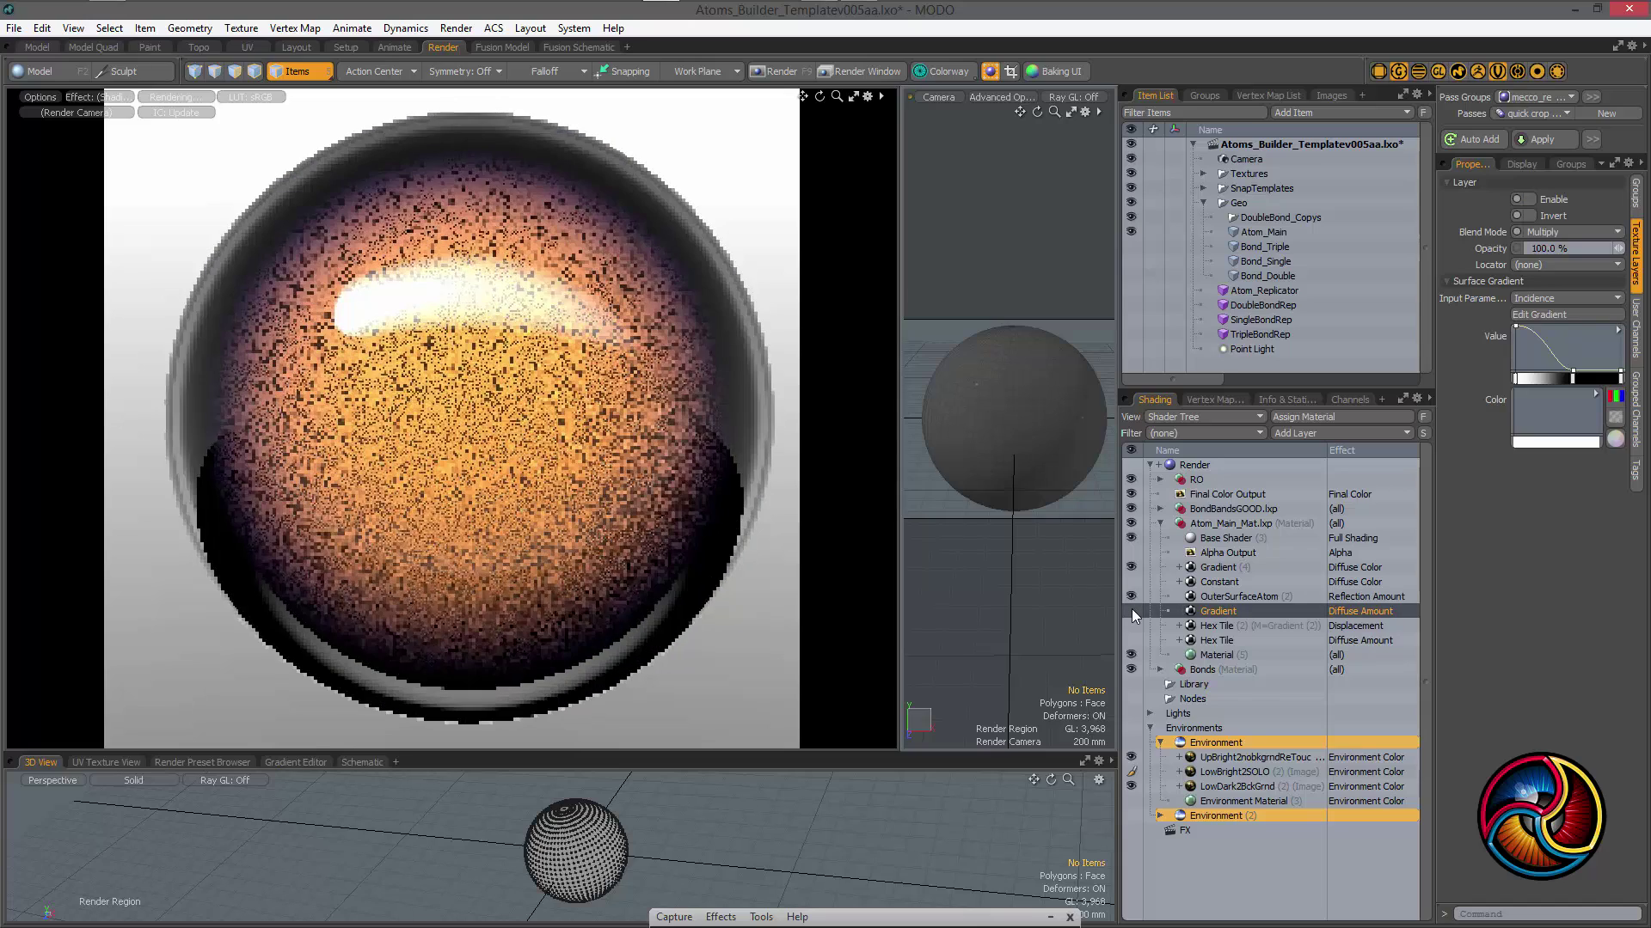
double_click(1132, 612)
left_click(1133, 611)
left_click(1133, 611)
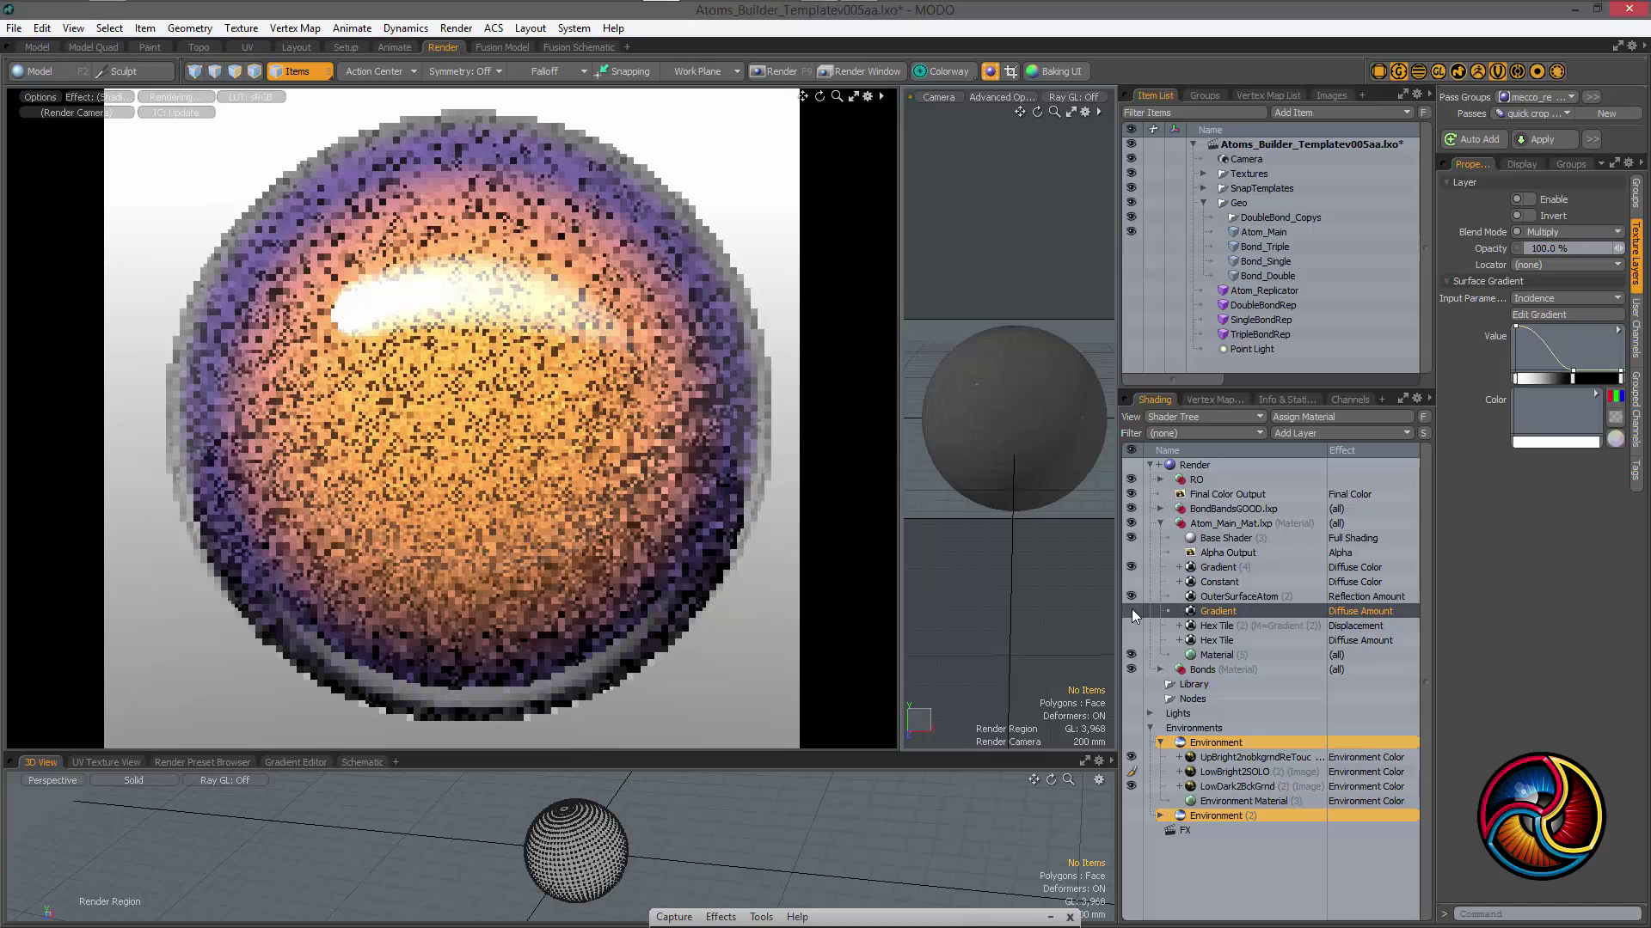
left_click(1133, 611)
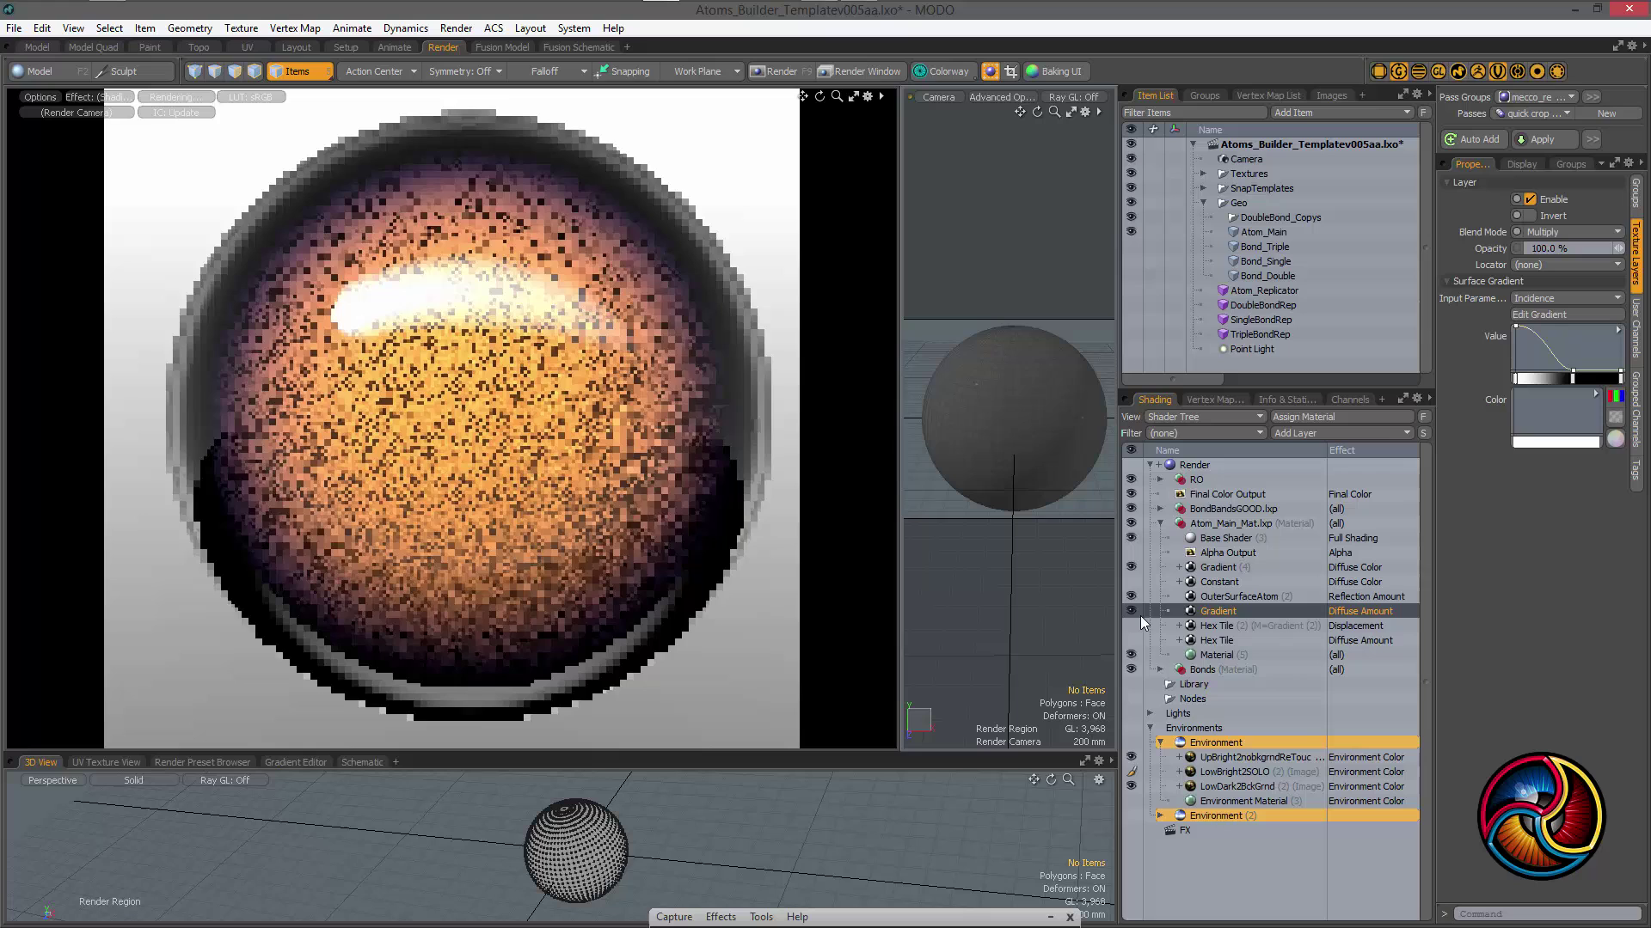
Set the clearcoat amount of the Atom_Main_Mat material to 0%
left_click(1230, 656)
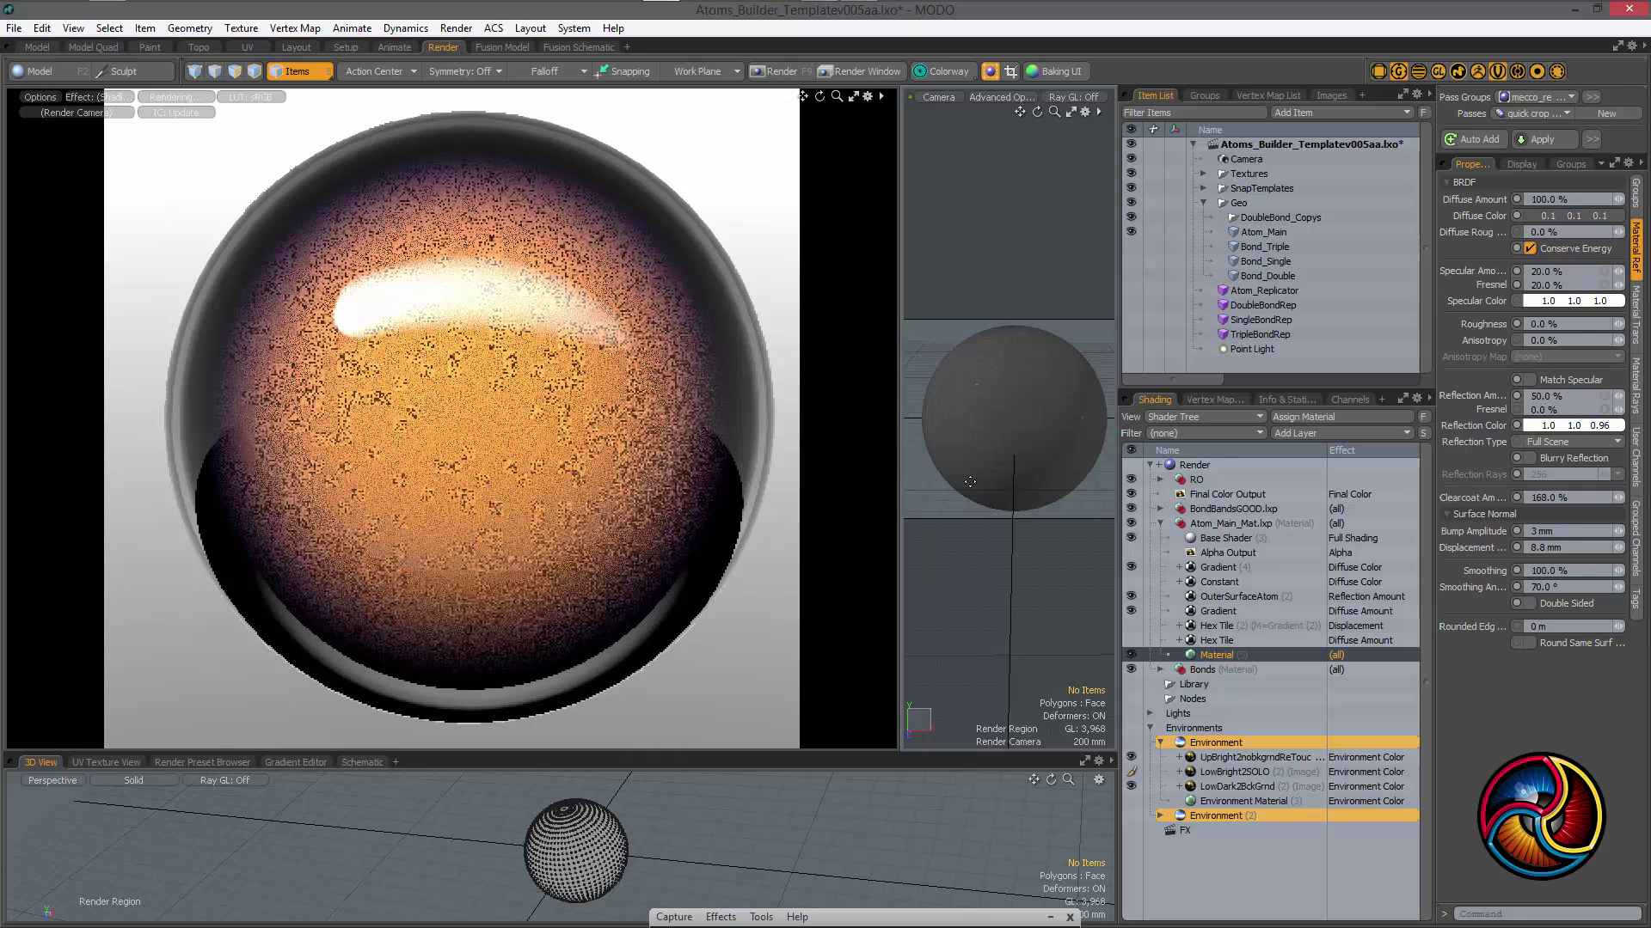
left_click(1589, 498)
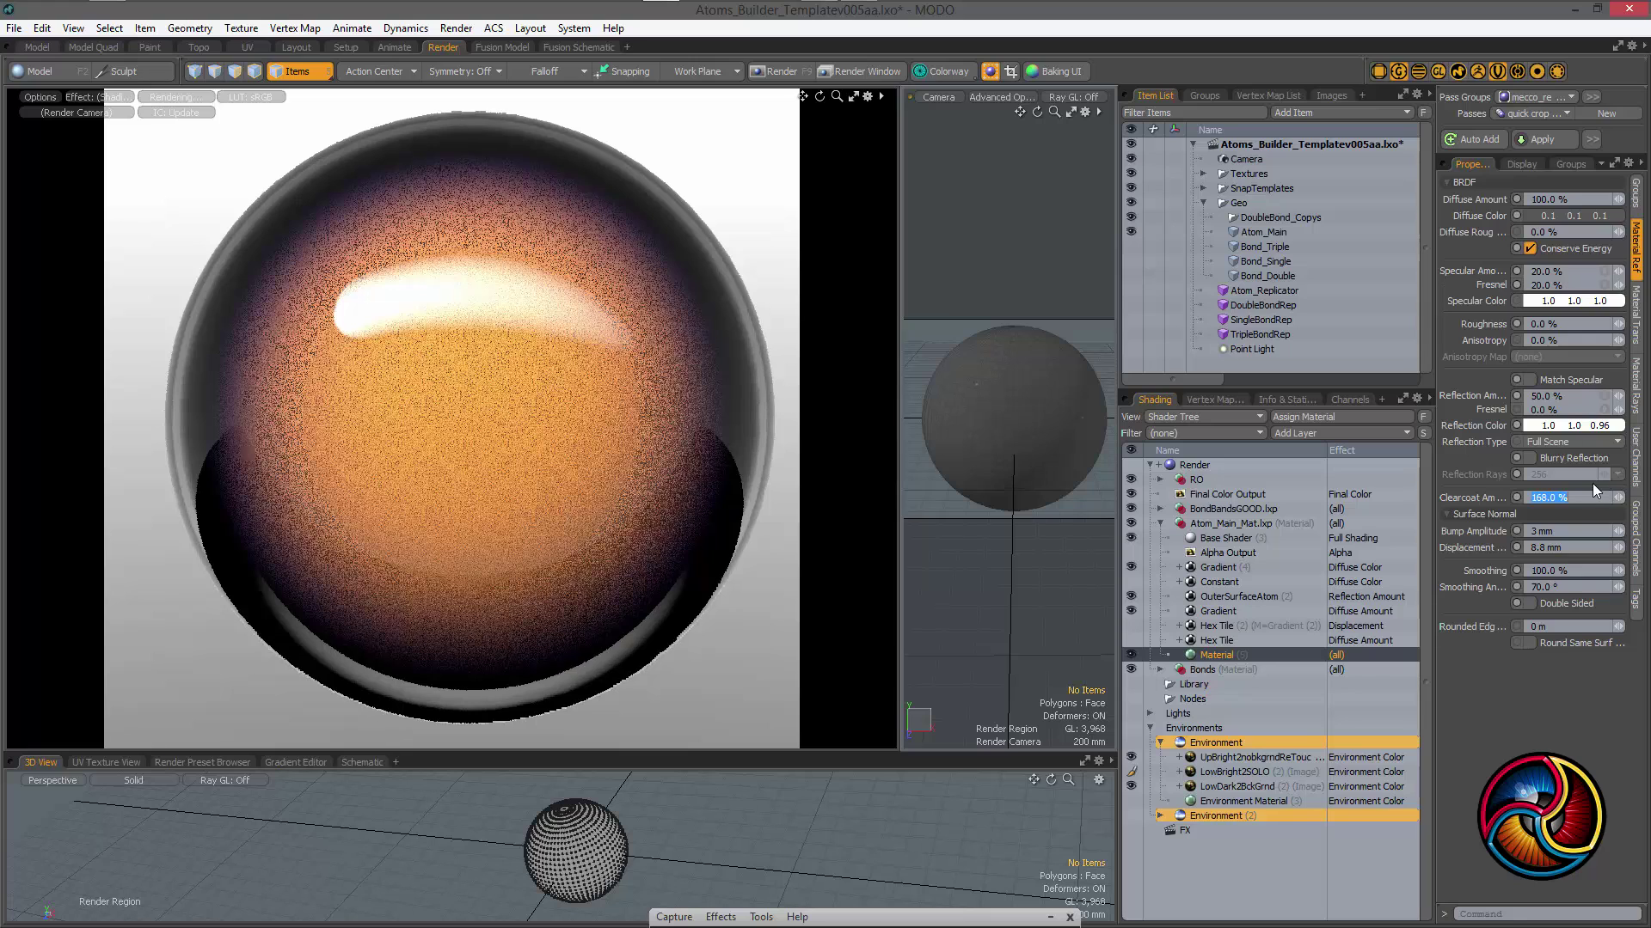
type("0")
key("Return")
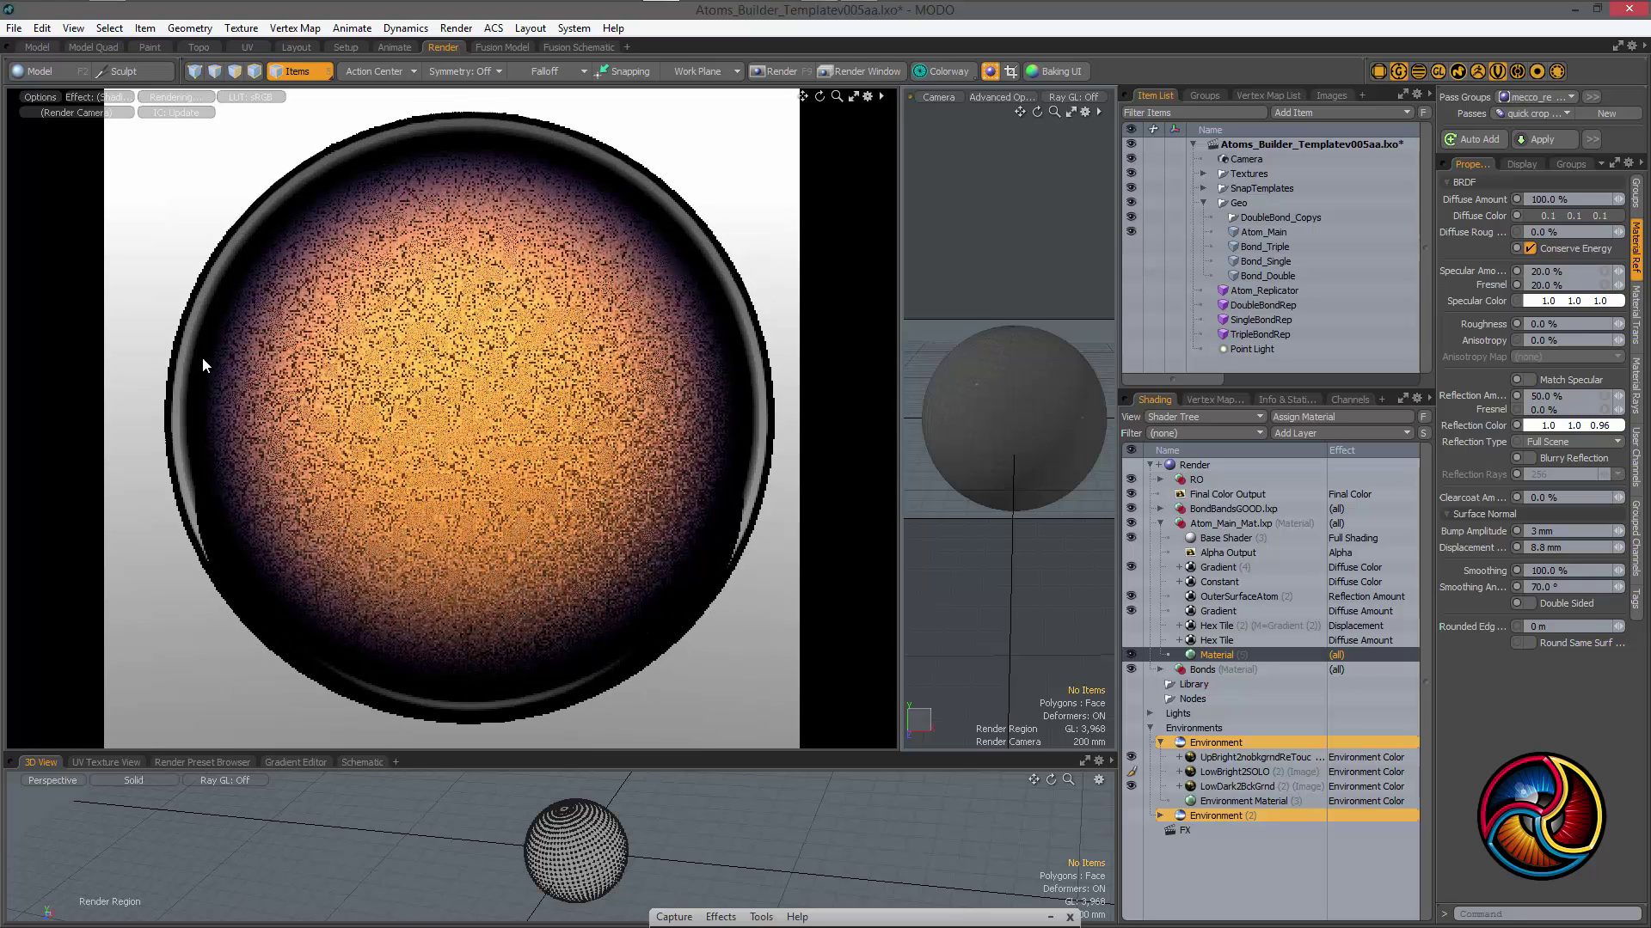
Restore the atom material's clearcoat amount to 168%
left_click(1564, 498)
type("168")
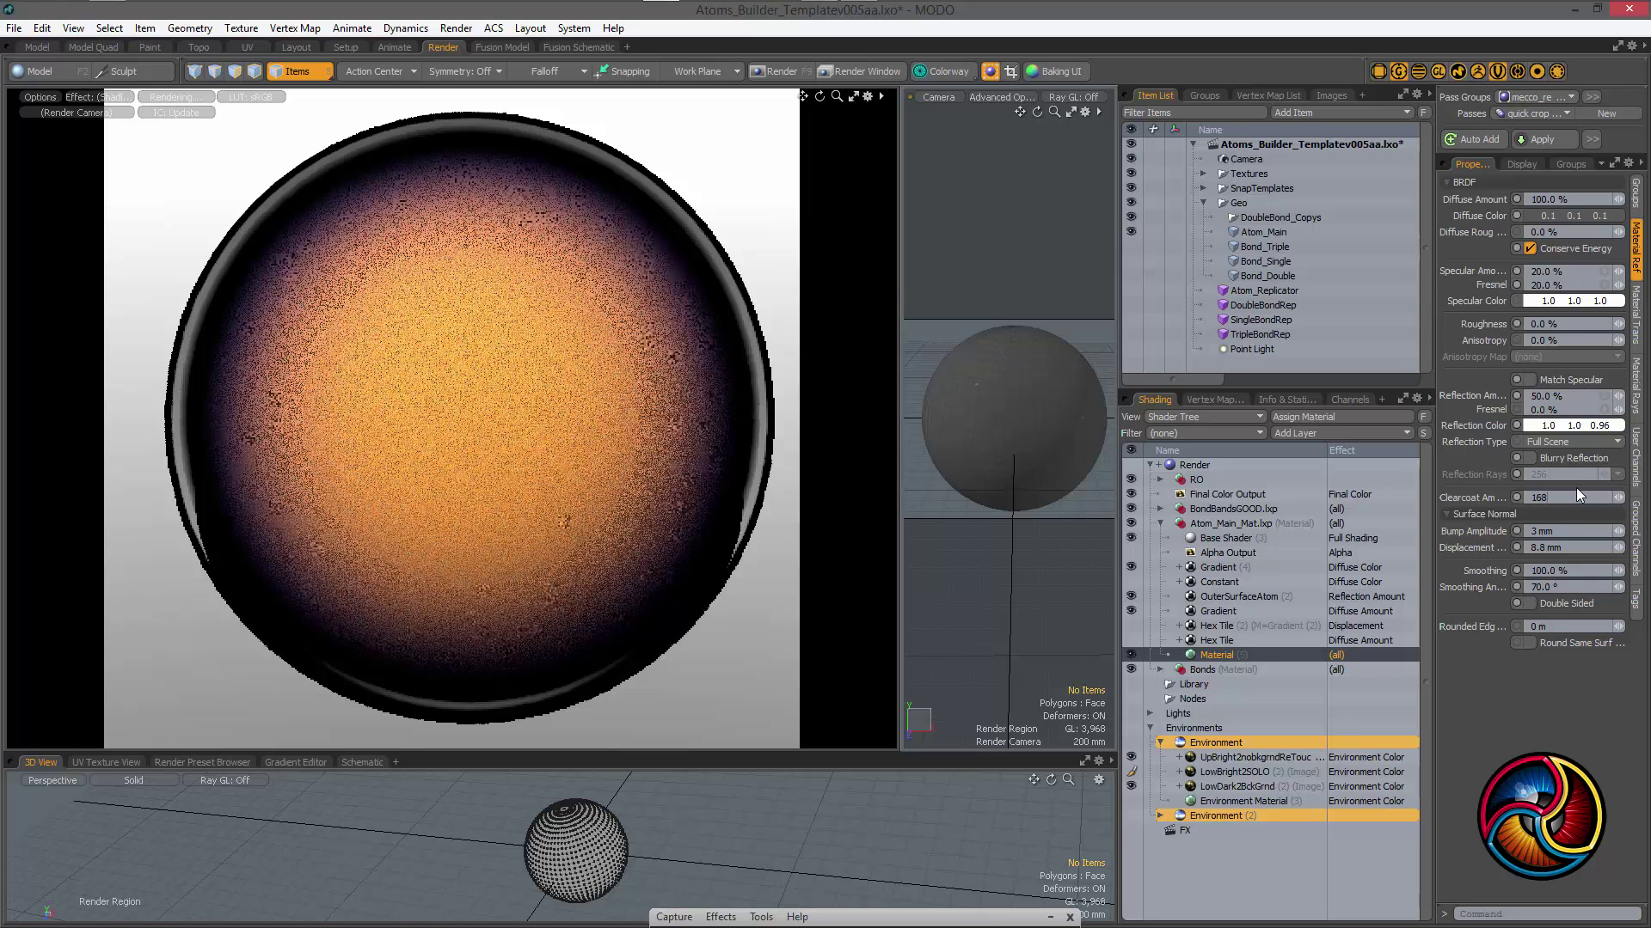
key("Return")
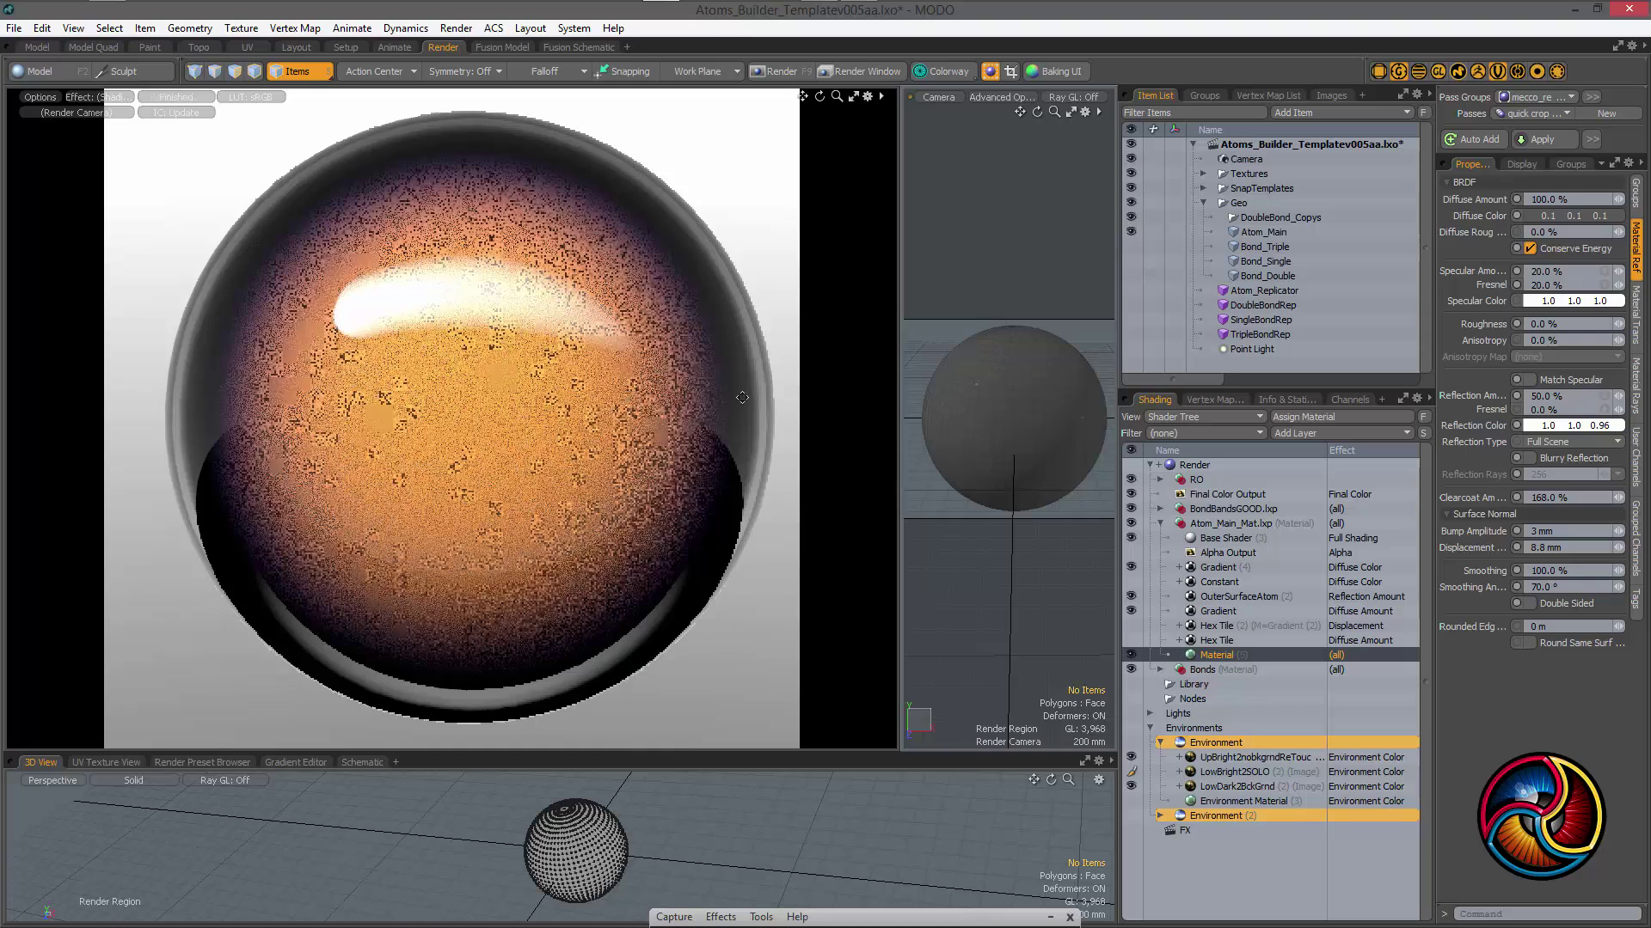
Frame the atom's upper rim closely in the render preview and switch the preview effect to reflection
scroll(597, 405, "up", 3)
scroll(481, 426, "up", 5)
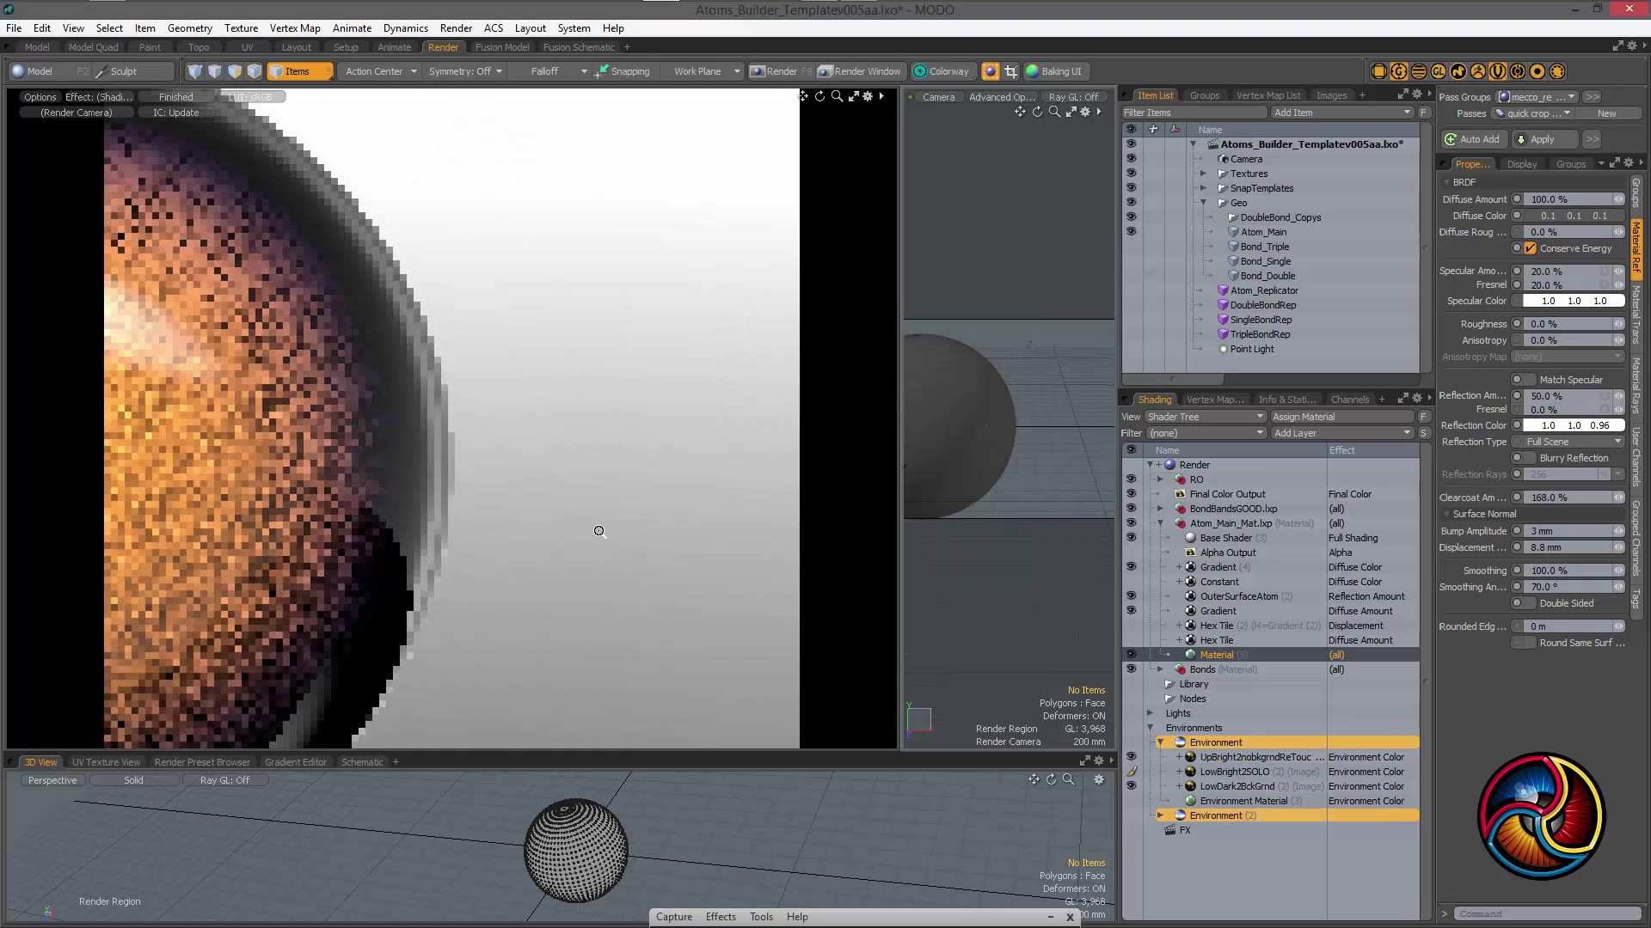
left_click_drag(475, 503, 627, 302)
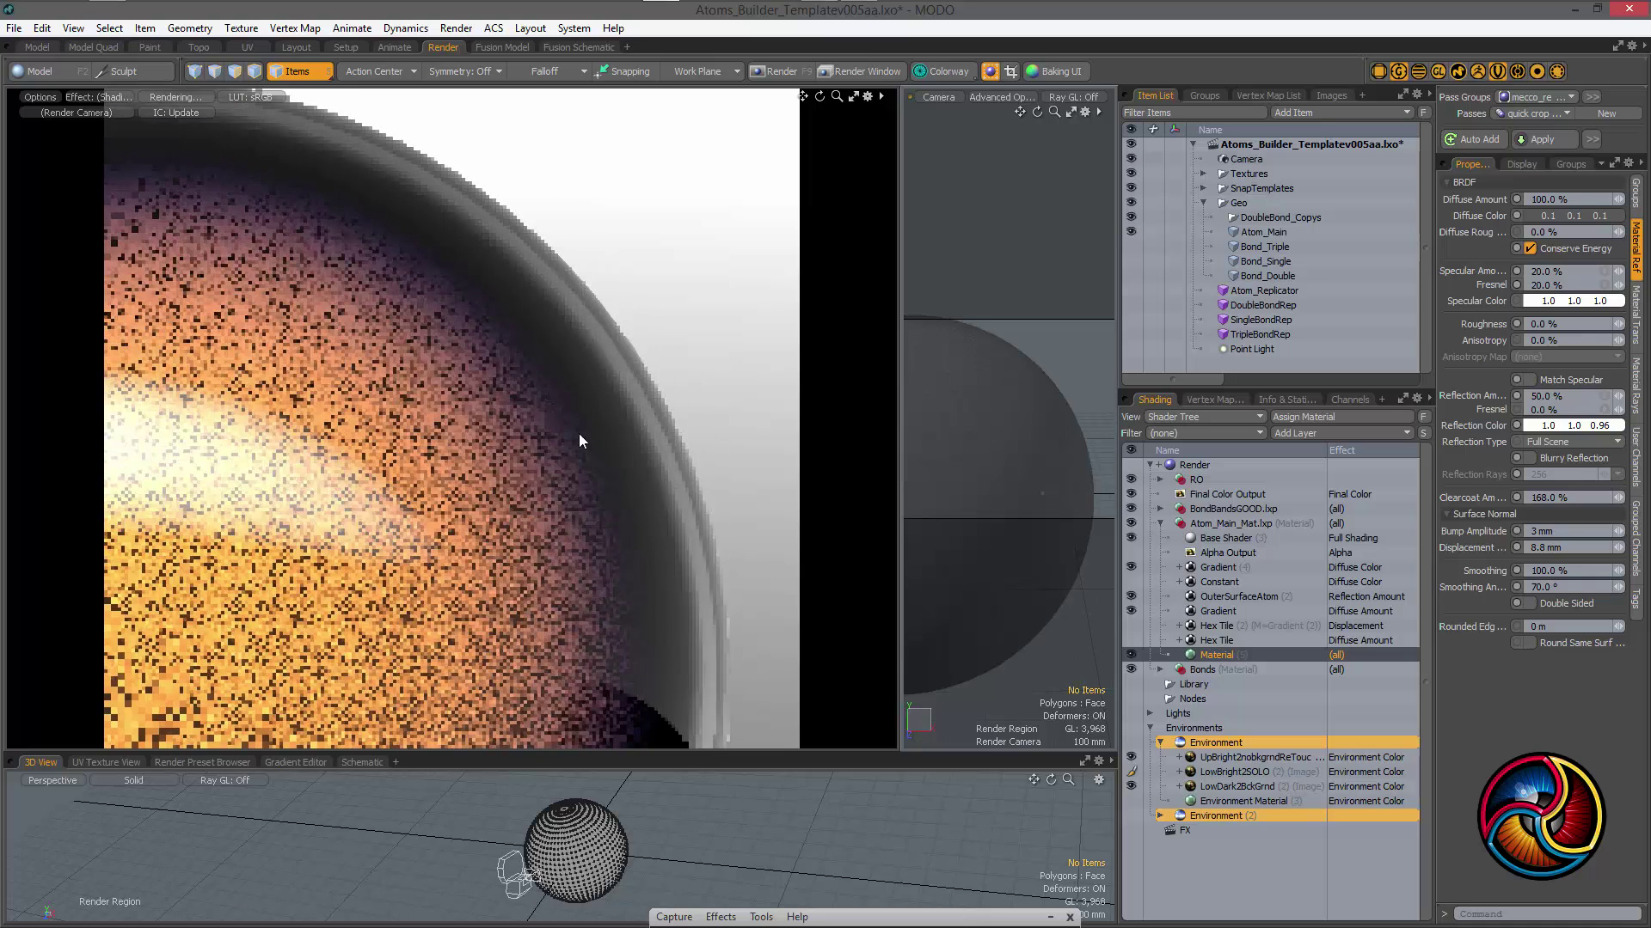
left_click(85, 96)
left_click(106, 157)
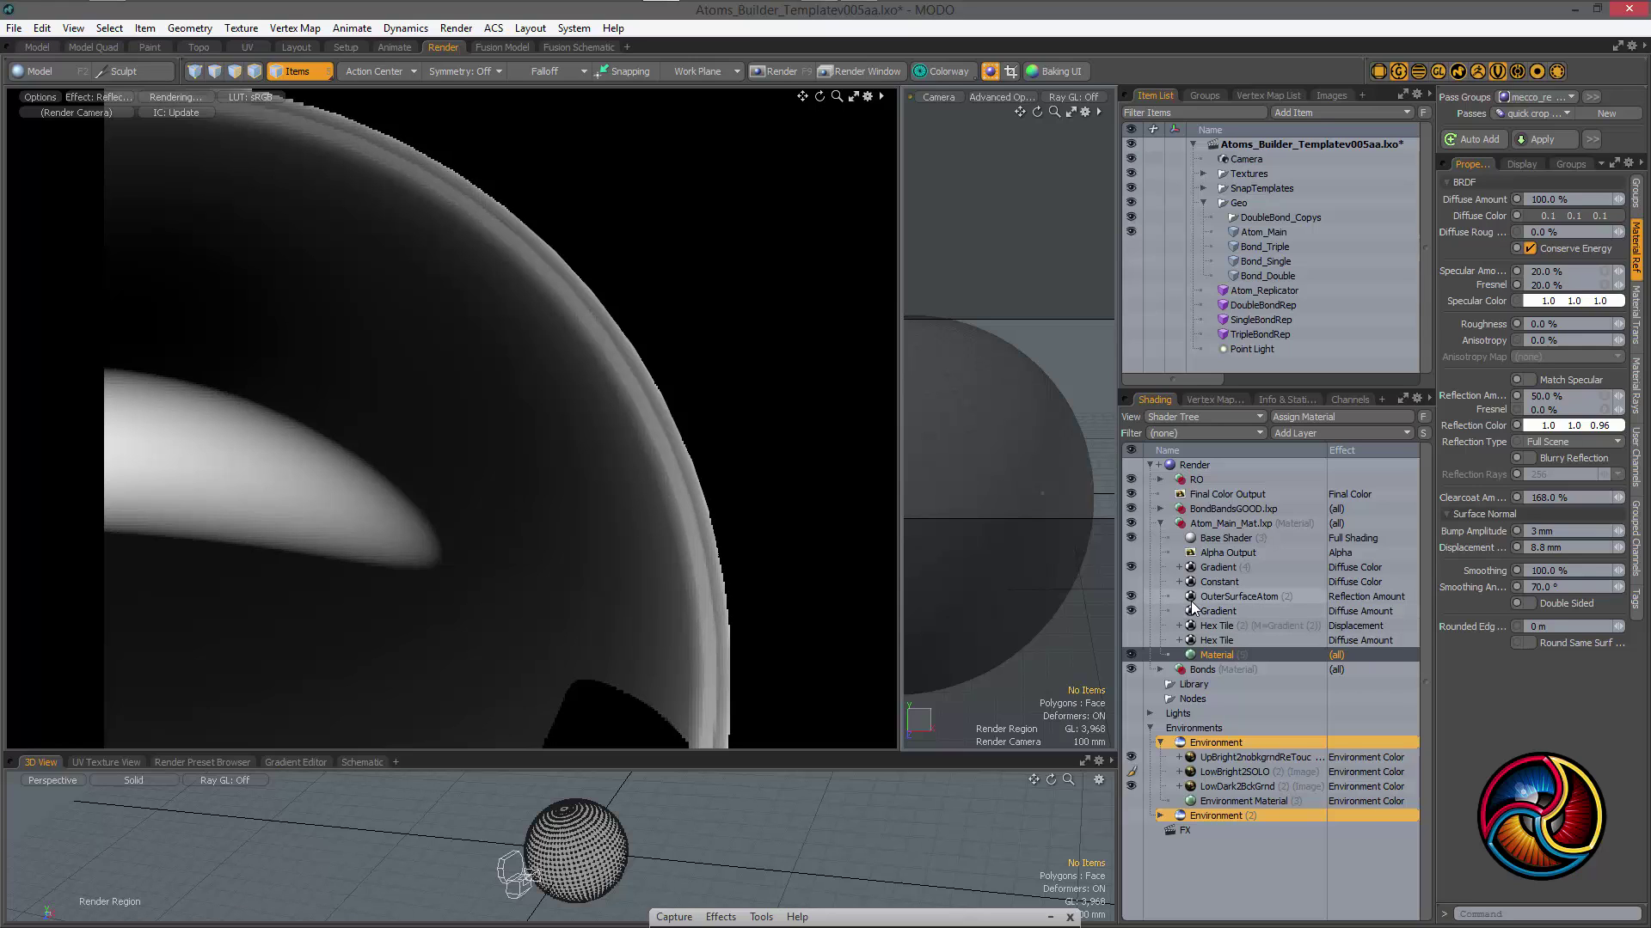
Open the OuterSurfaceAtom reflection gradient in the Gradient Editor and place the editor below the previewed rim
left_click(1230, 595)
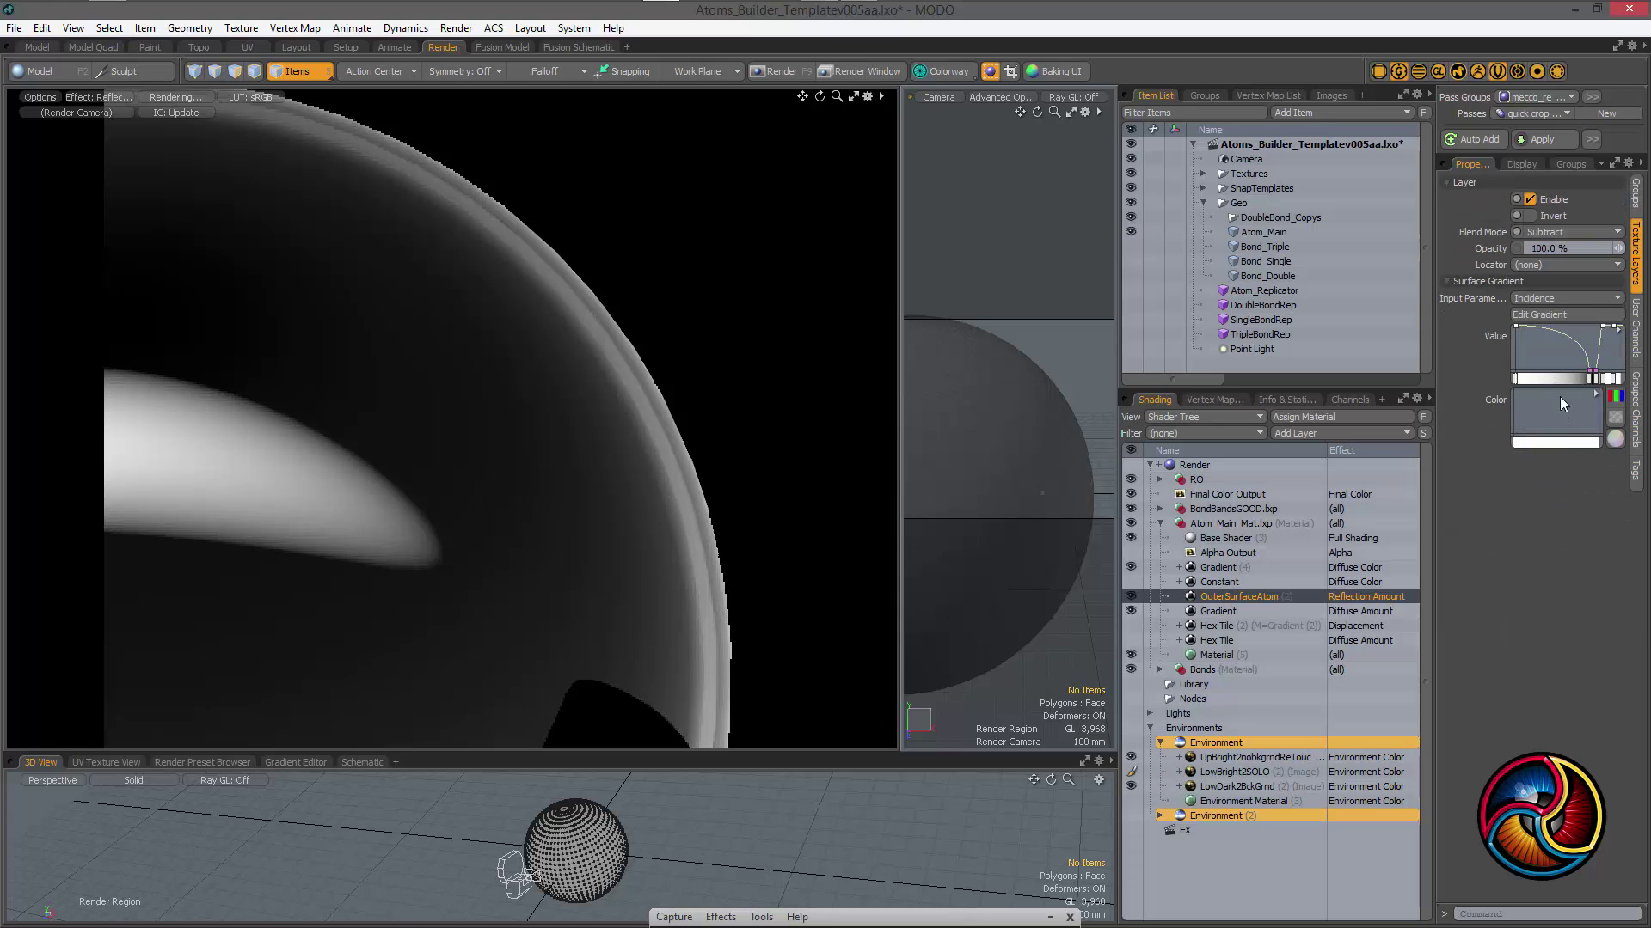
left_click(1571, 314)
left_click_drag(1132, 564, 1044, 555)
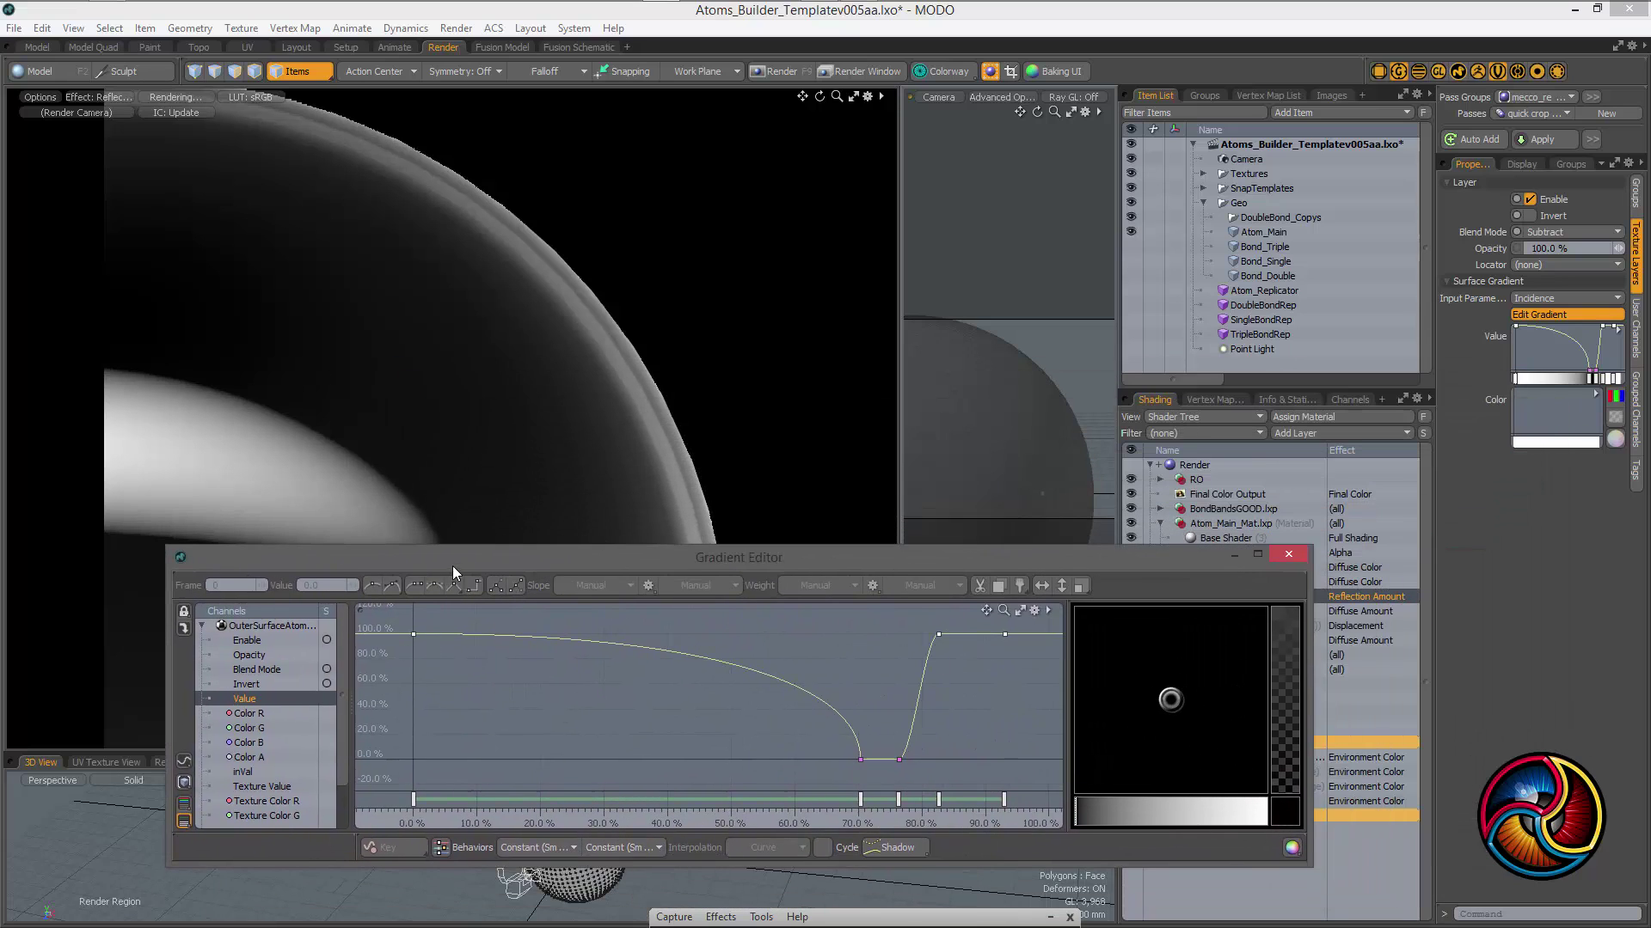
left_click_drag(457, 557, 538, 587)
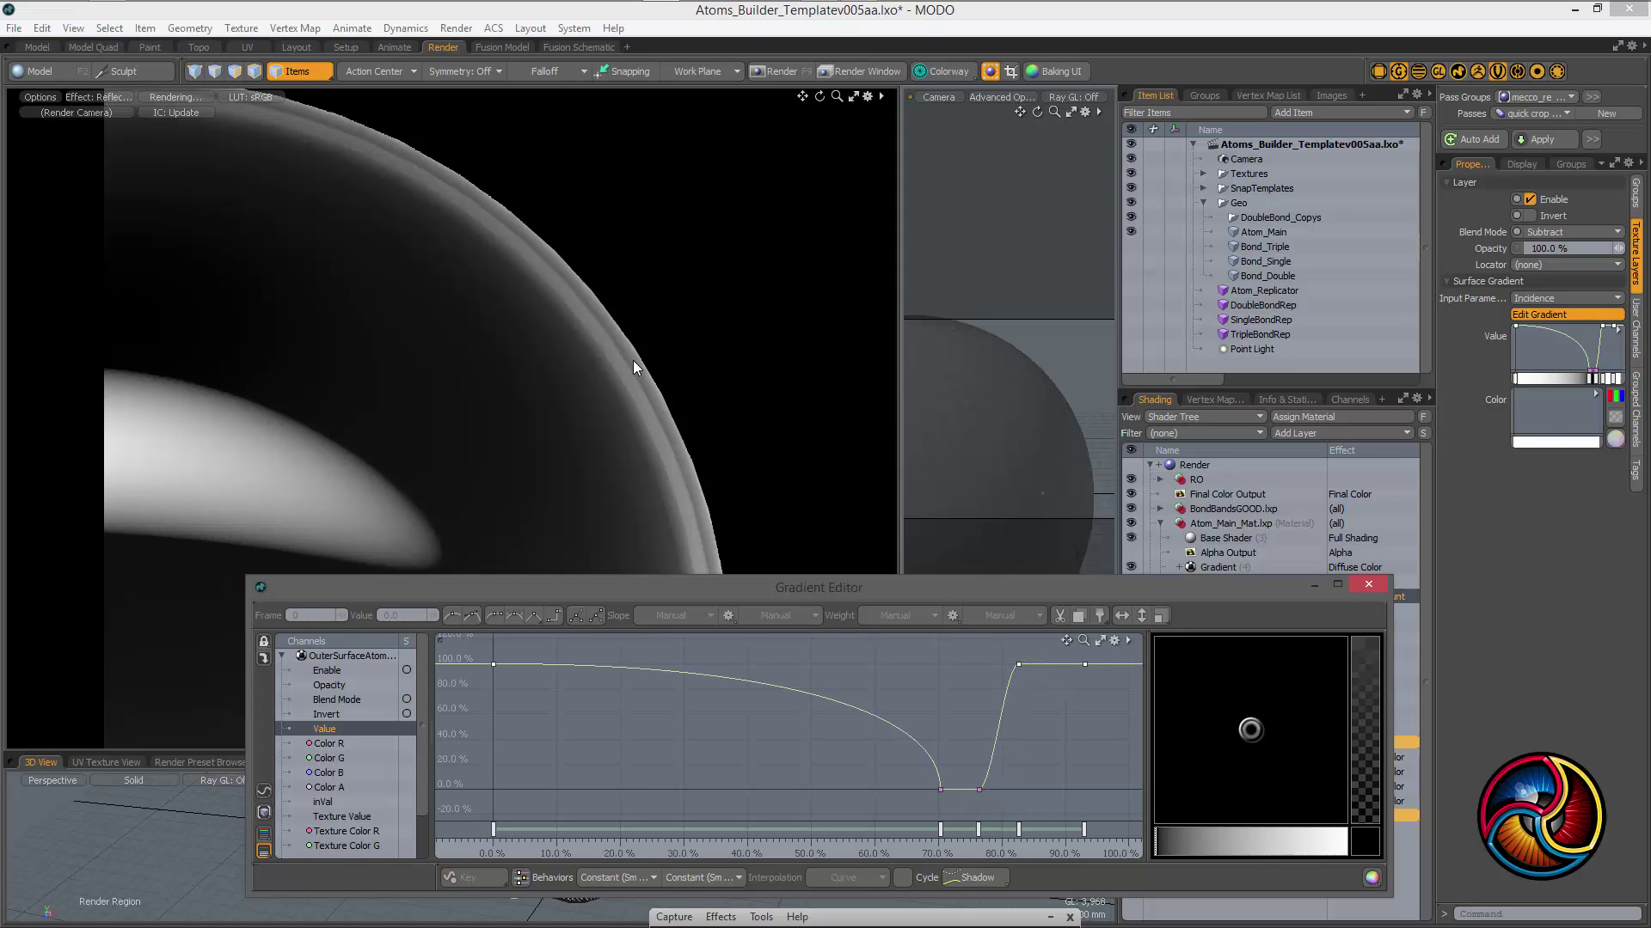
Select the two 0% keys of the Value curve and adjust them along the incidence axis, placing the first at 70.3667%
left_click_drag(894, 750, 979, 884)
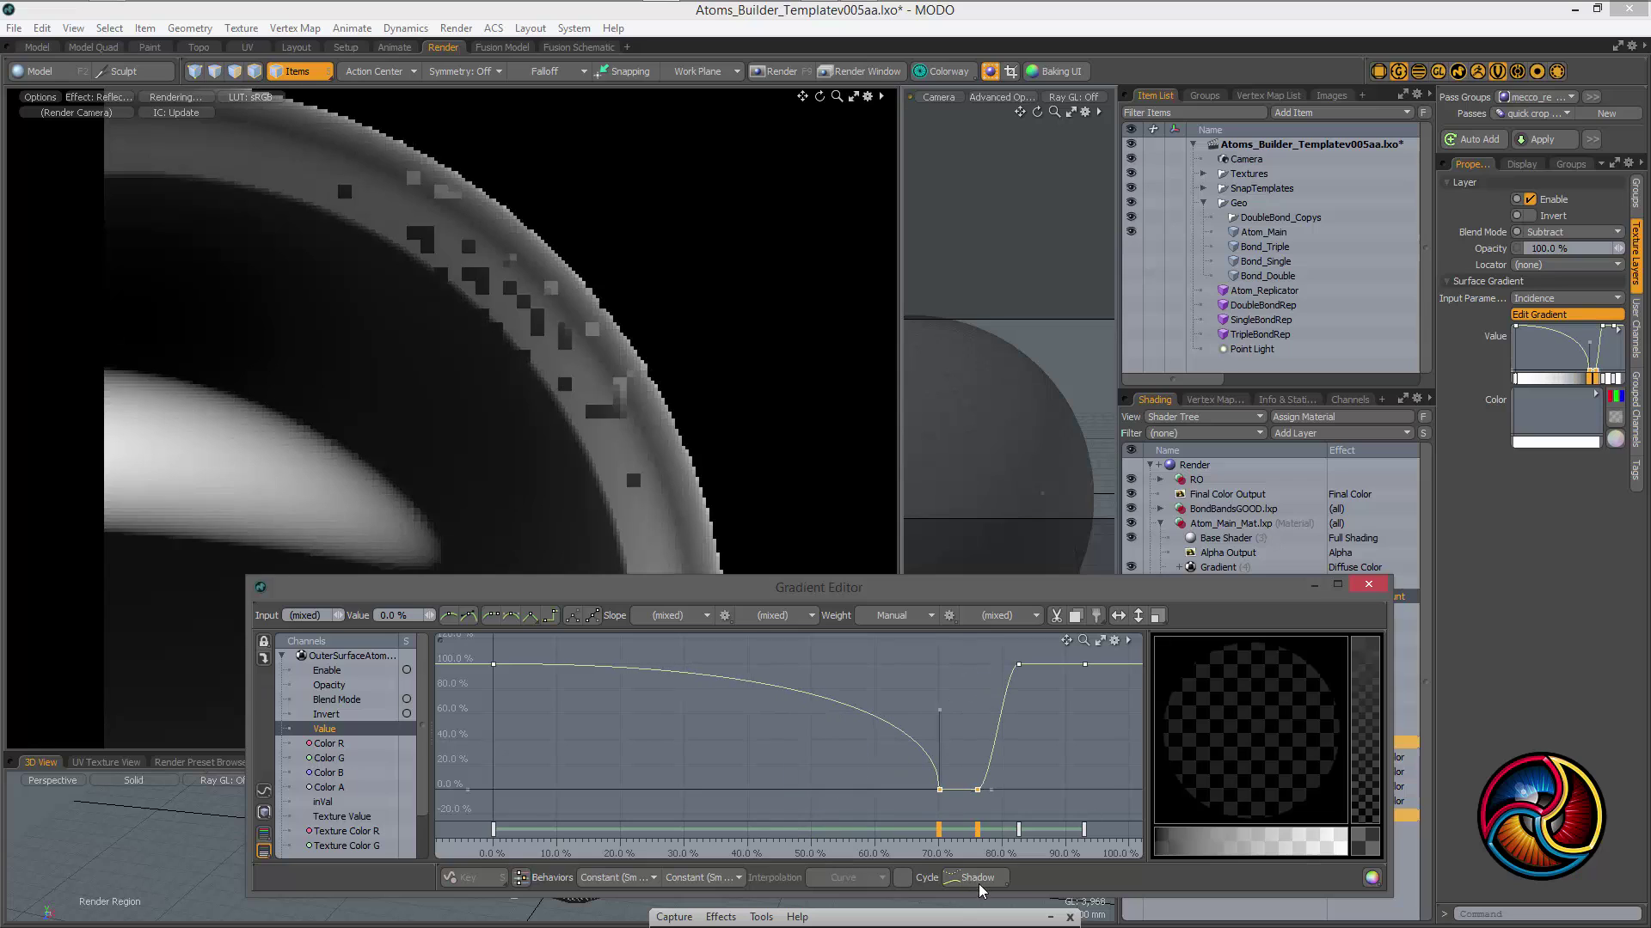
left_click(929, 835)
left_click(941, 832)
mouse_move(943, 834)
left_mouse_down()
mouse_move(737, 878)
mouse_move(943, 870)
mouse_move(949, 852)
left_mouse_up()
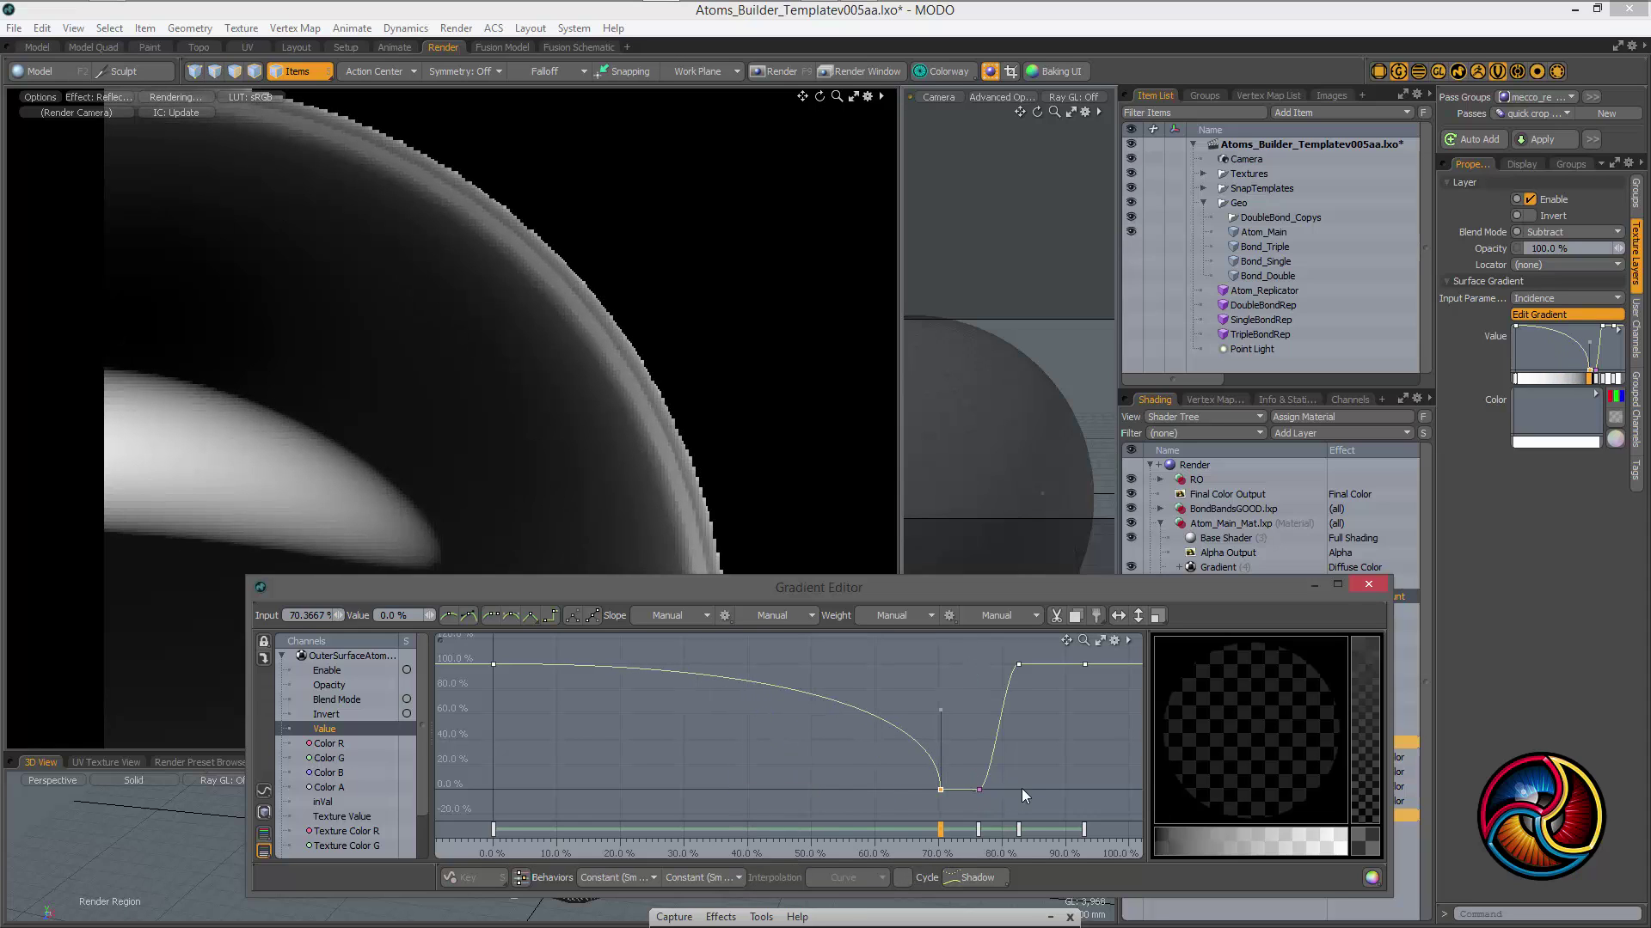
Switch the render preview effect back to shading and highlight the reflection Value curve's 82.6333% key and its two 0% keys
left_click(1025, 838)
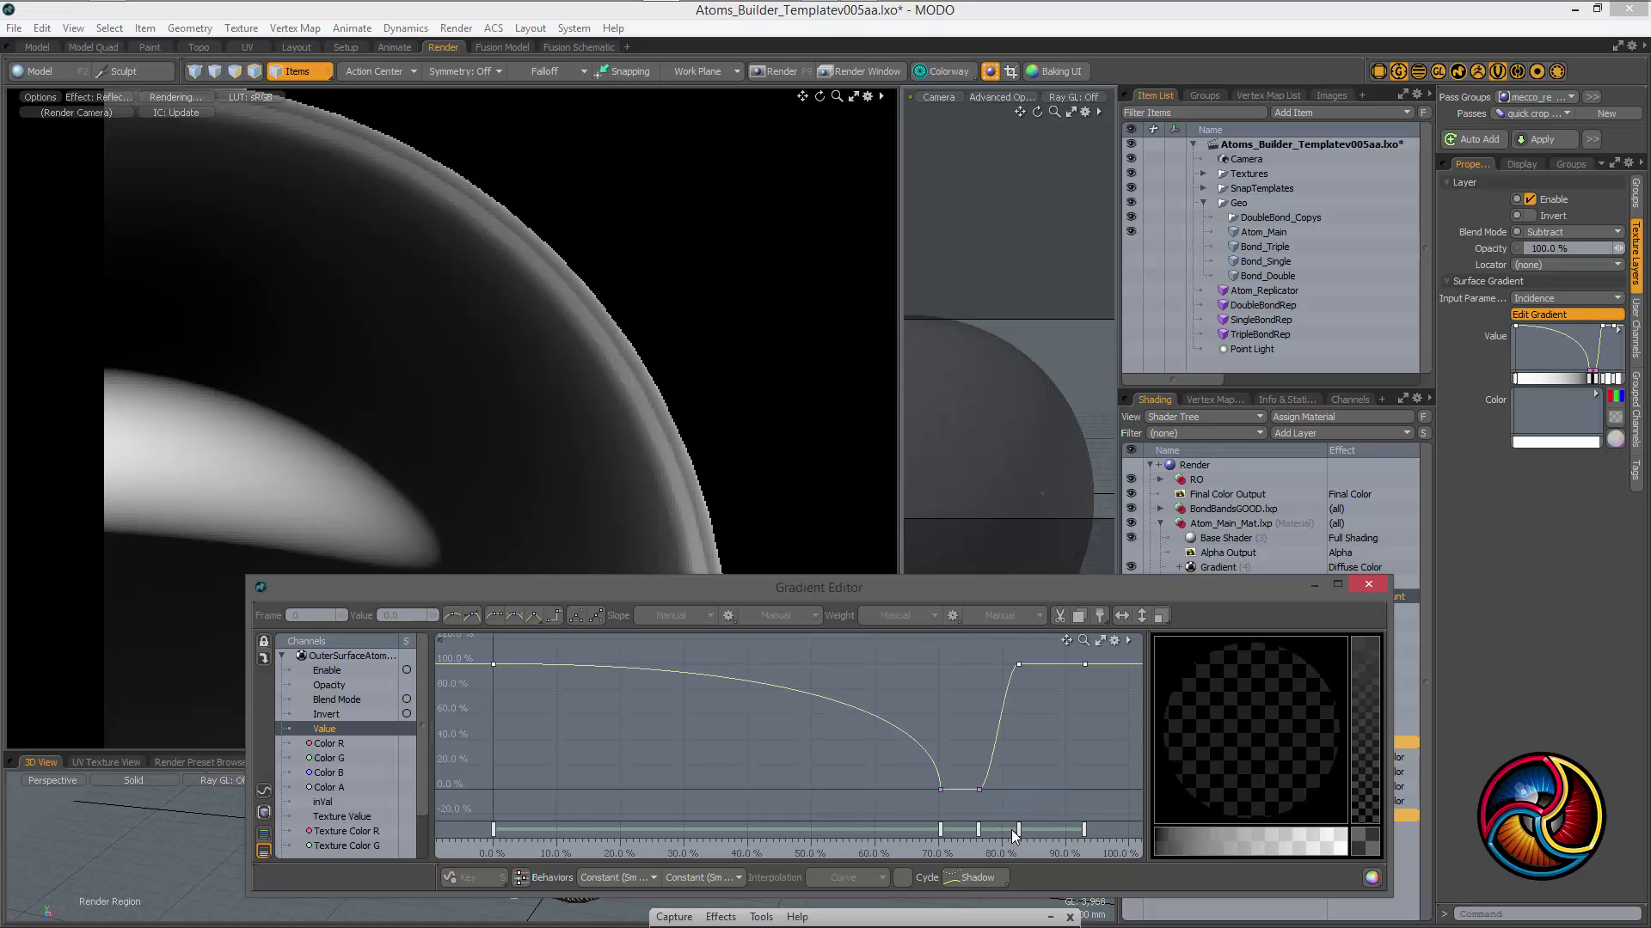
mouse_move(1018, 827)
left_mouse_down()
mouse_move(1054, 835)
mouse_move(953, 850)
mouse_move(1018, 843)
left_mouse_up()
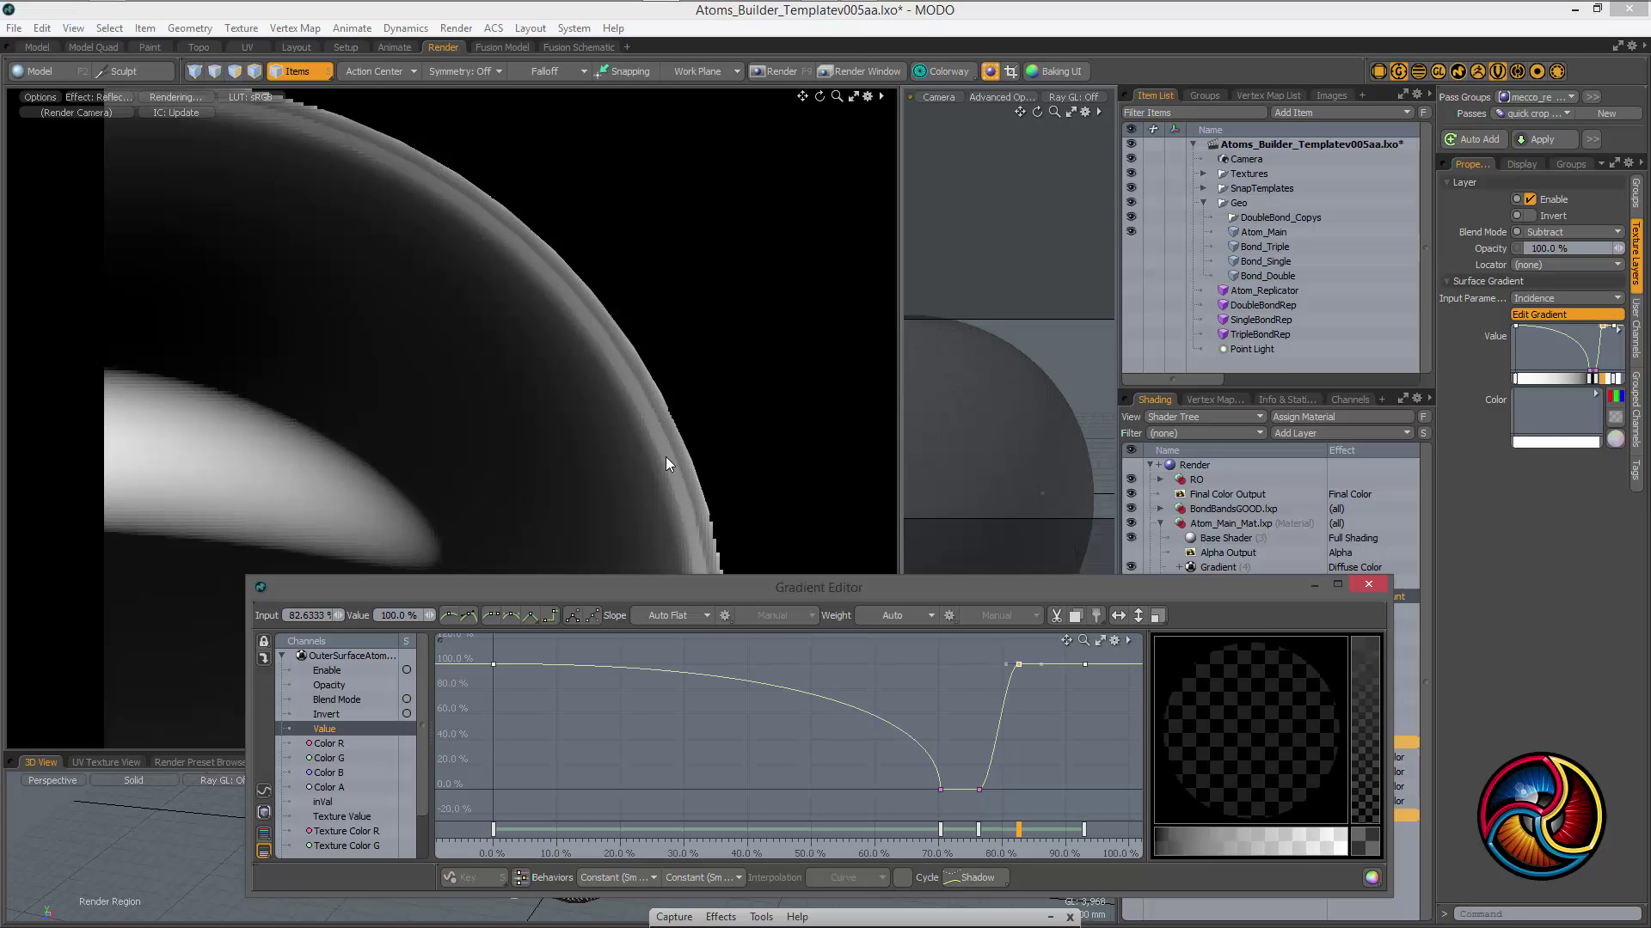
left_click(115, 100)
left_click(119, 114)
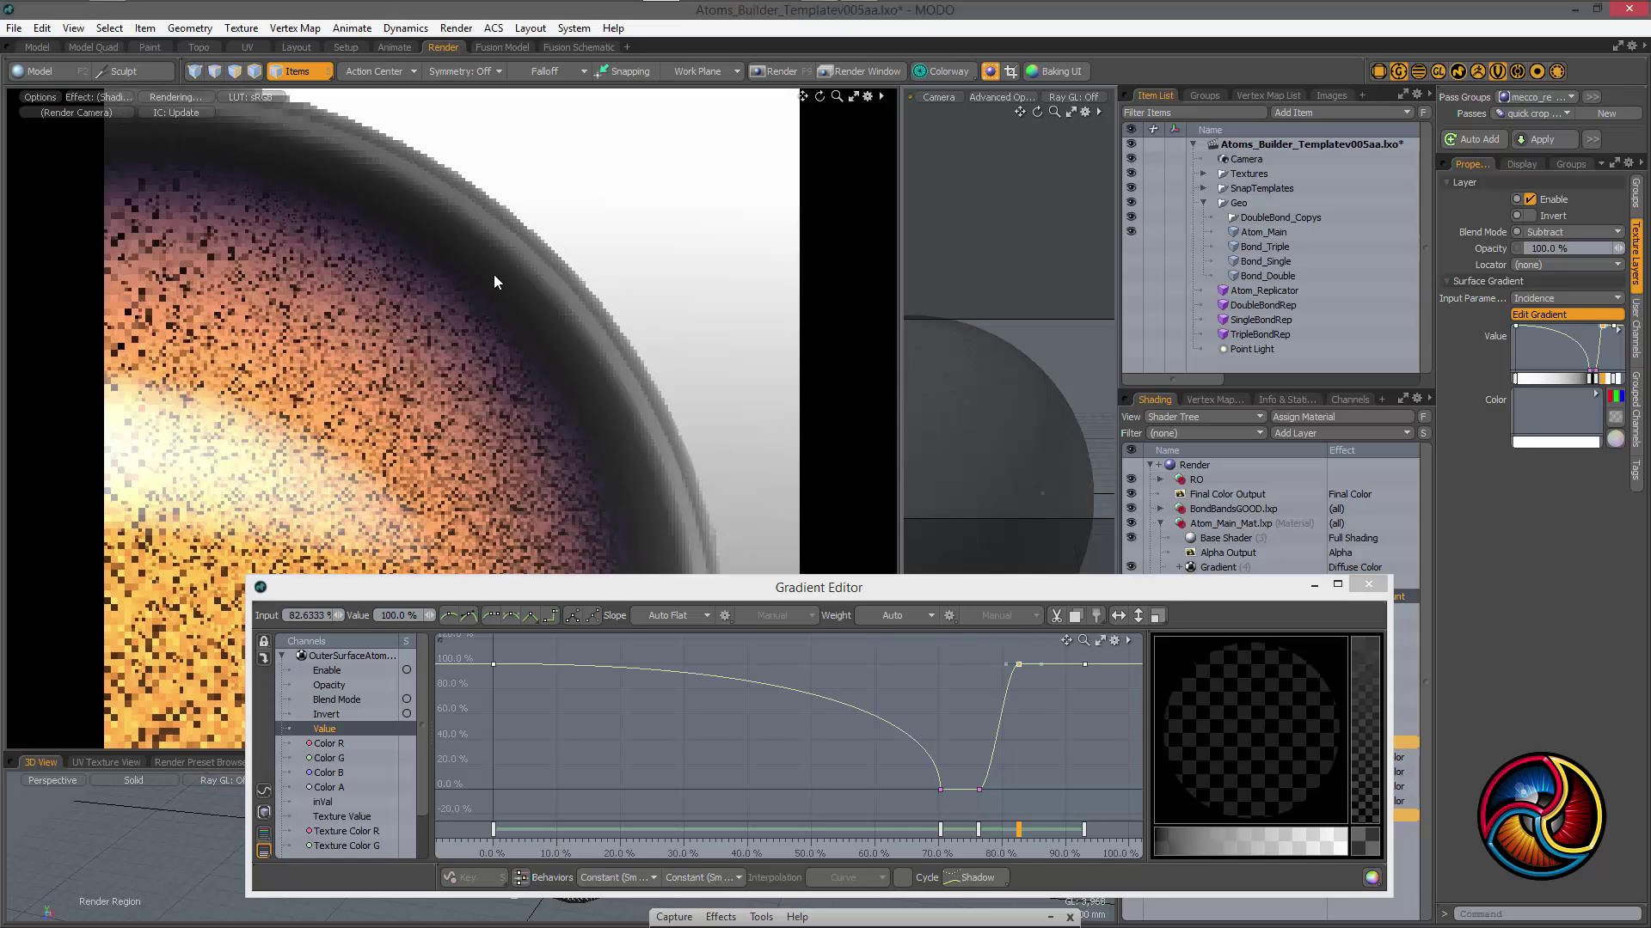
left_click_drag(931, 776, 980, 844)
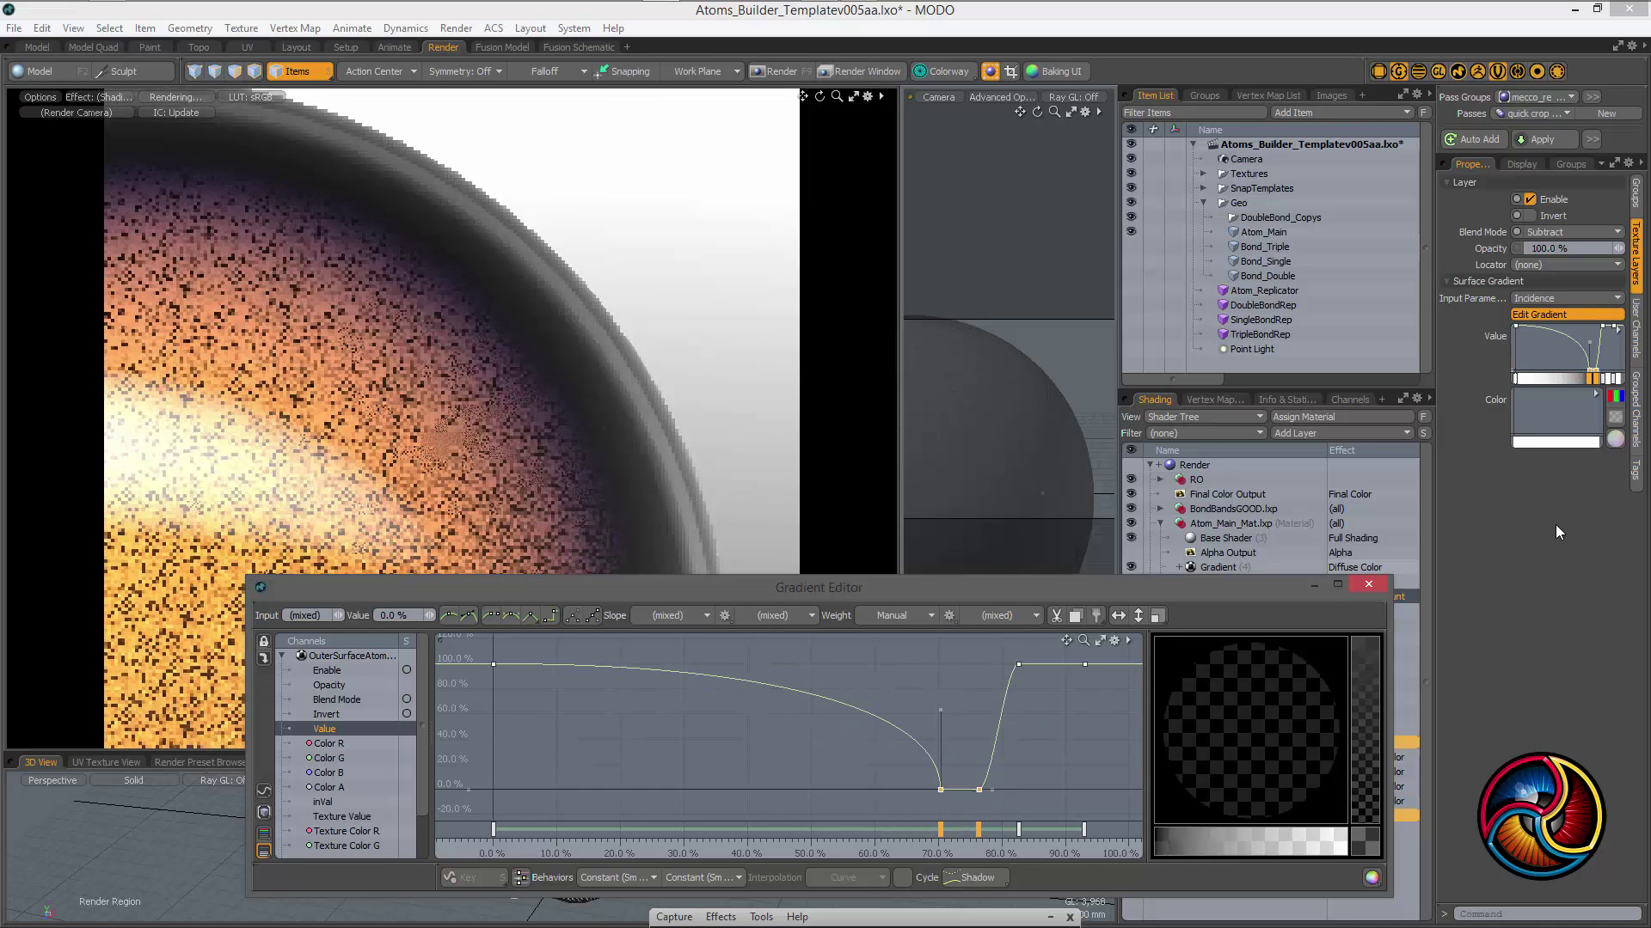
Try moving the middle key of the Diffuse Amount gradient to 62.2667% incidence and undo the change
left_click_drag(1292, 592, 1167, 731)
left_click(1246, 611)
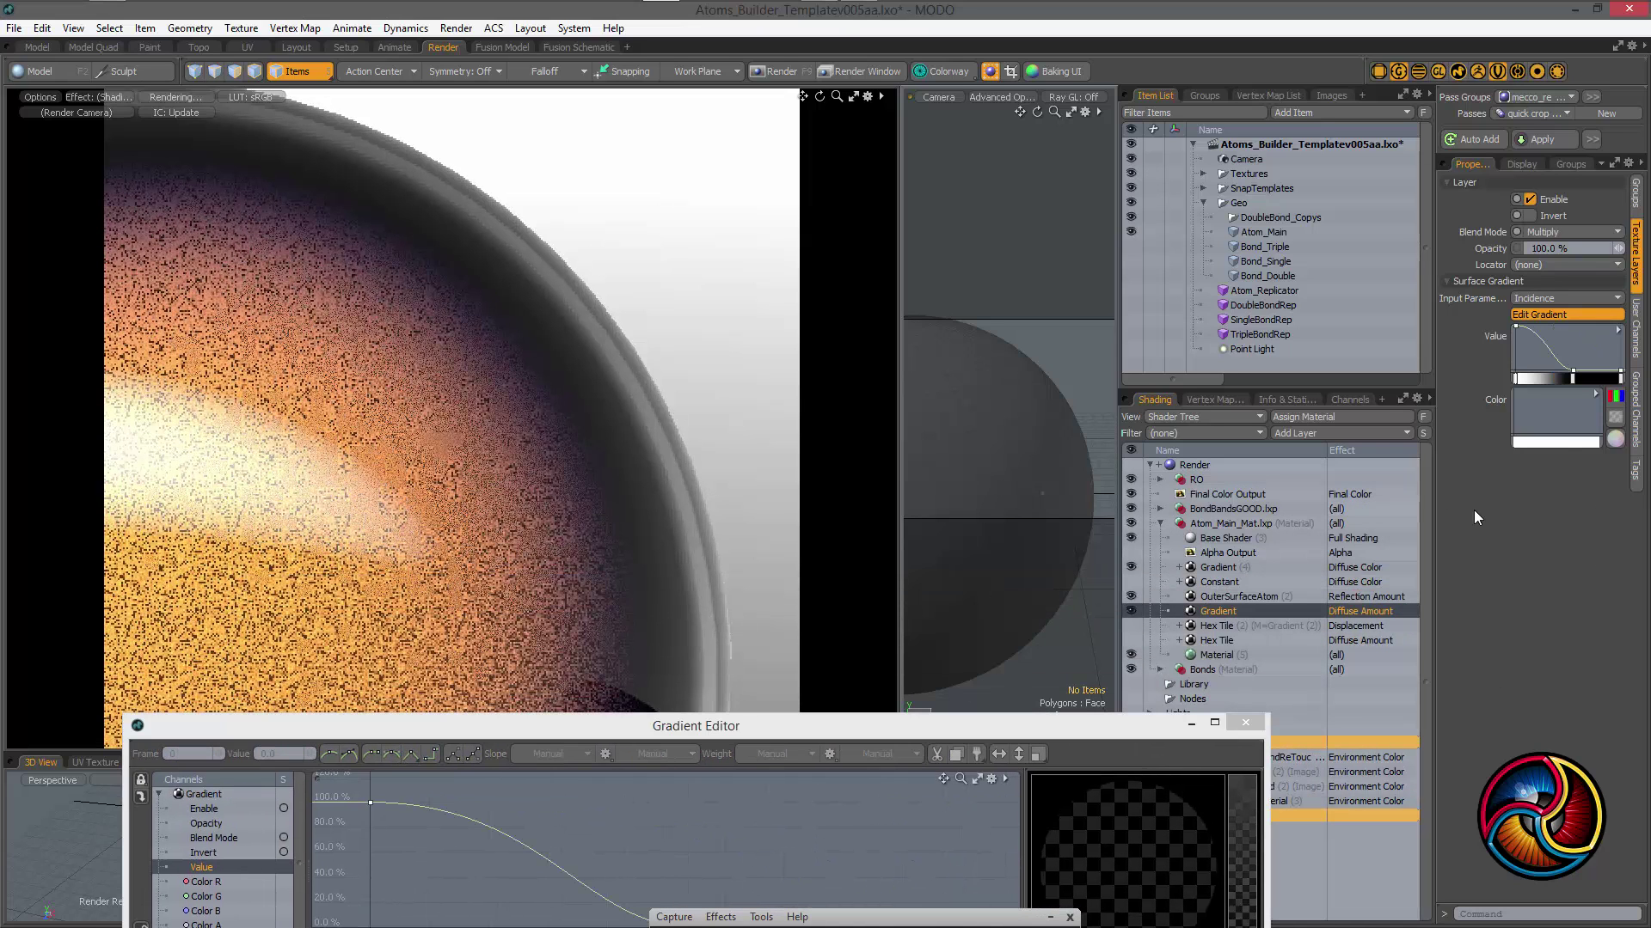
left_click_drag(696, 726, 990, 594)
left_click_drag(986, 837, 1032, 889)
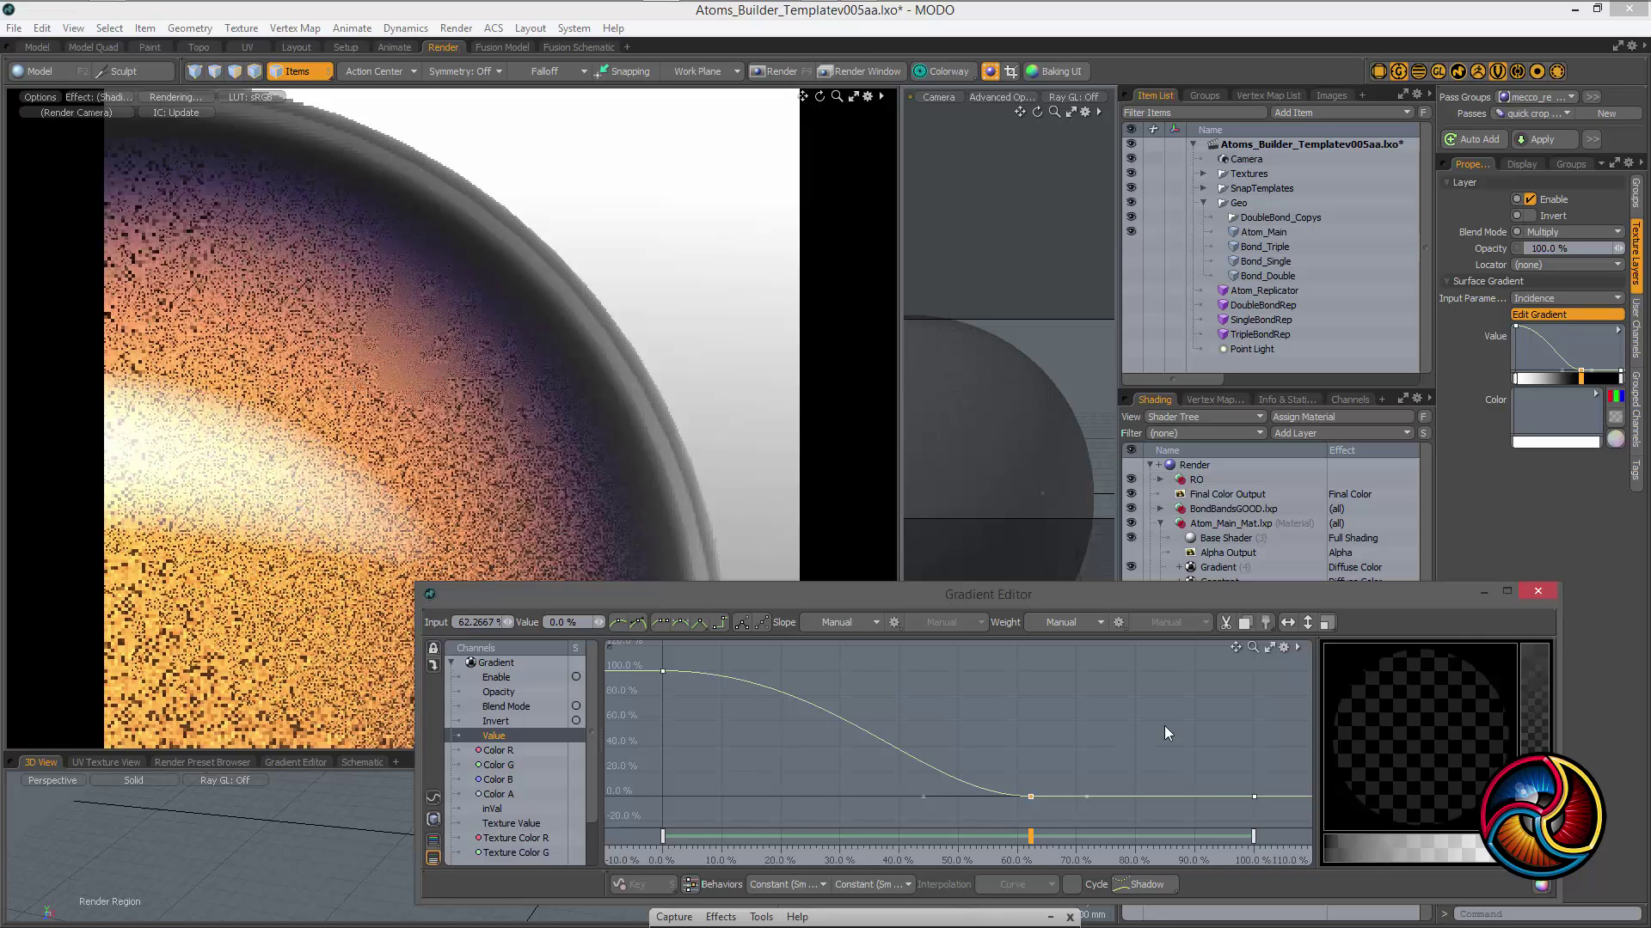
key("ctrl+z")
key("ctrl+z")
key("ctrl+z")
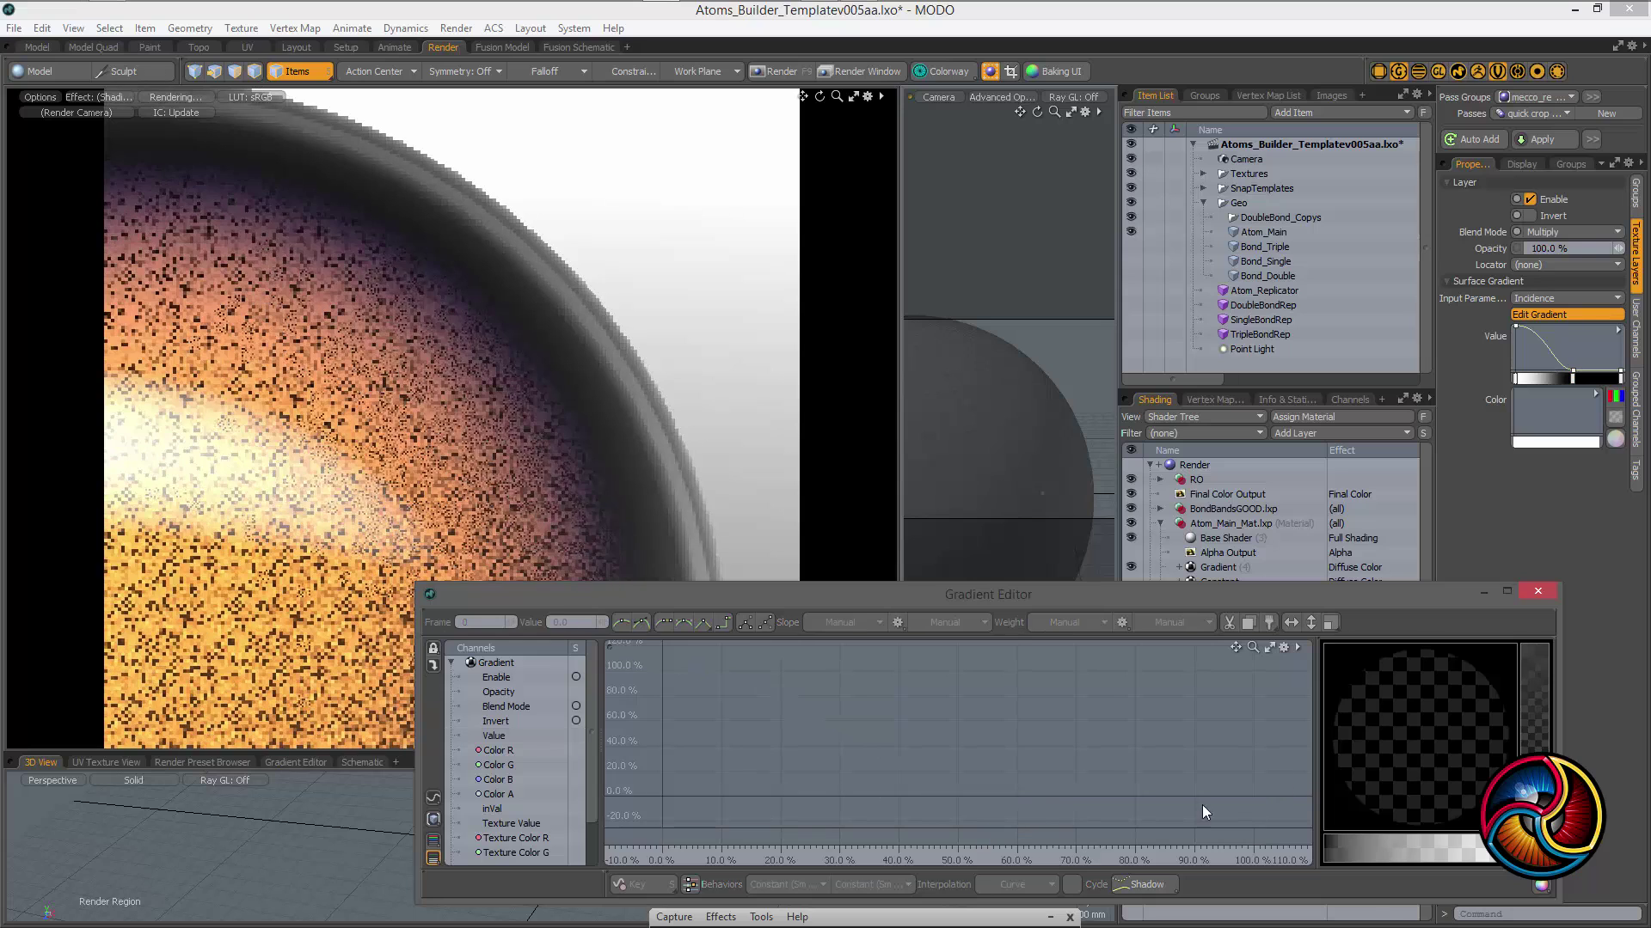
Close the Gradient Editor and inspect the Base Shader's shading rate and visibility settings
left_click(1537, 594)
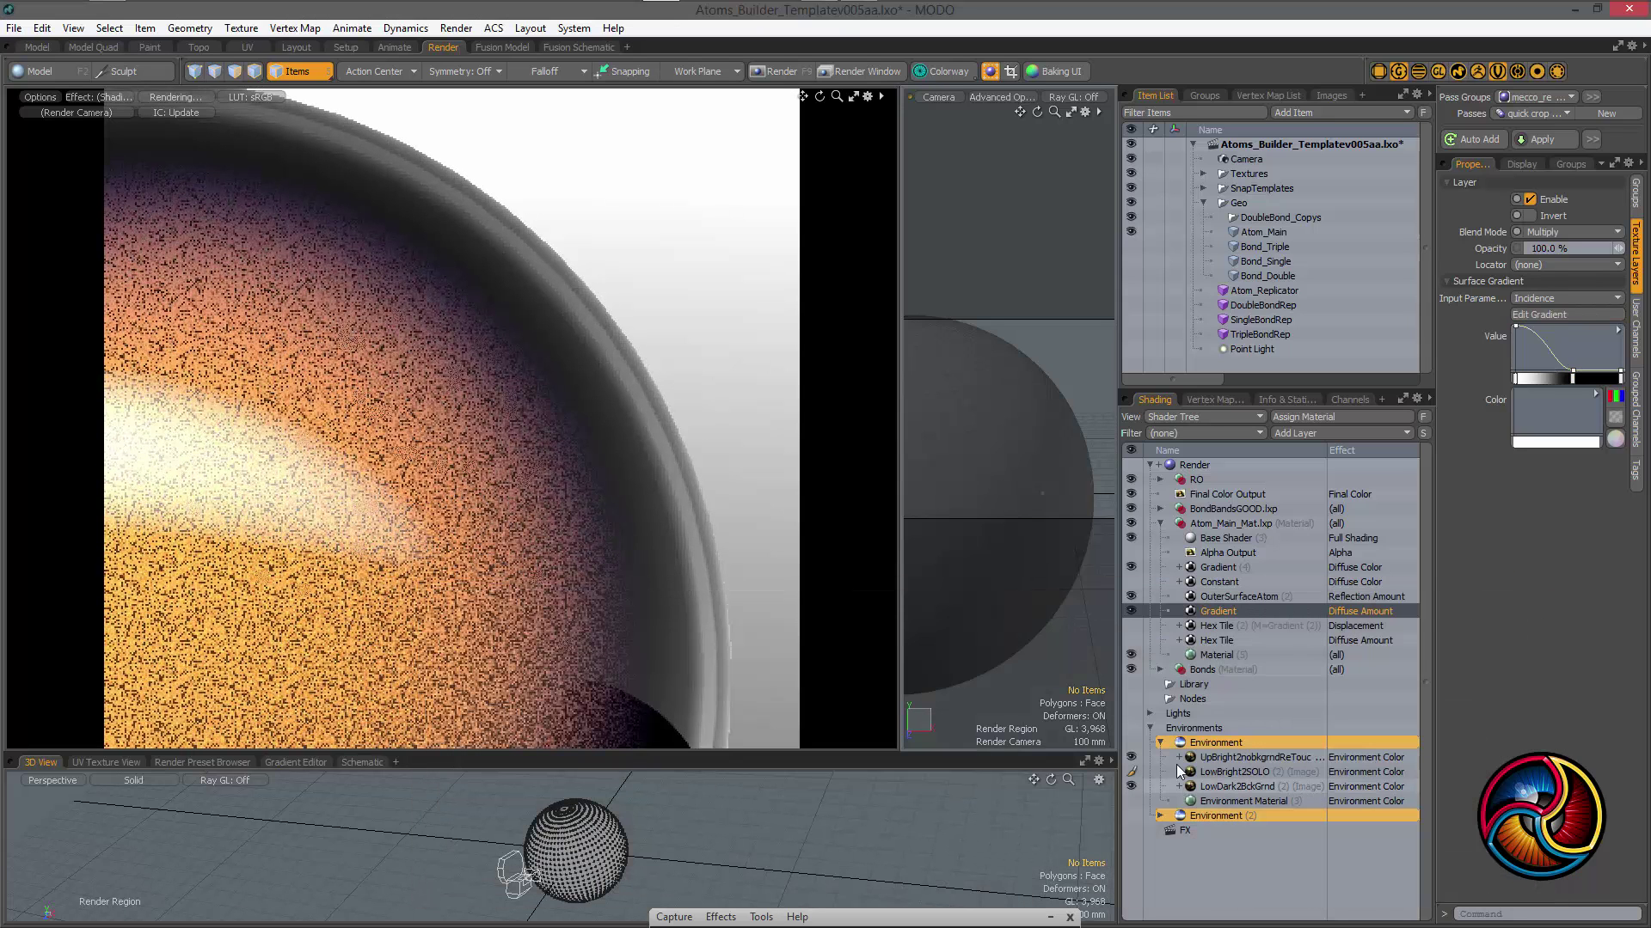
left_click(1225, 538)
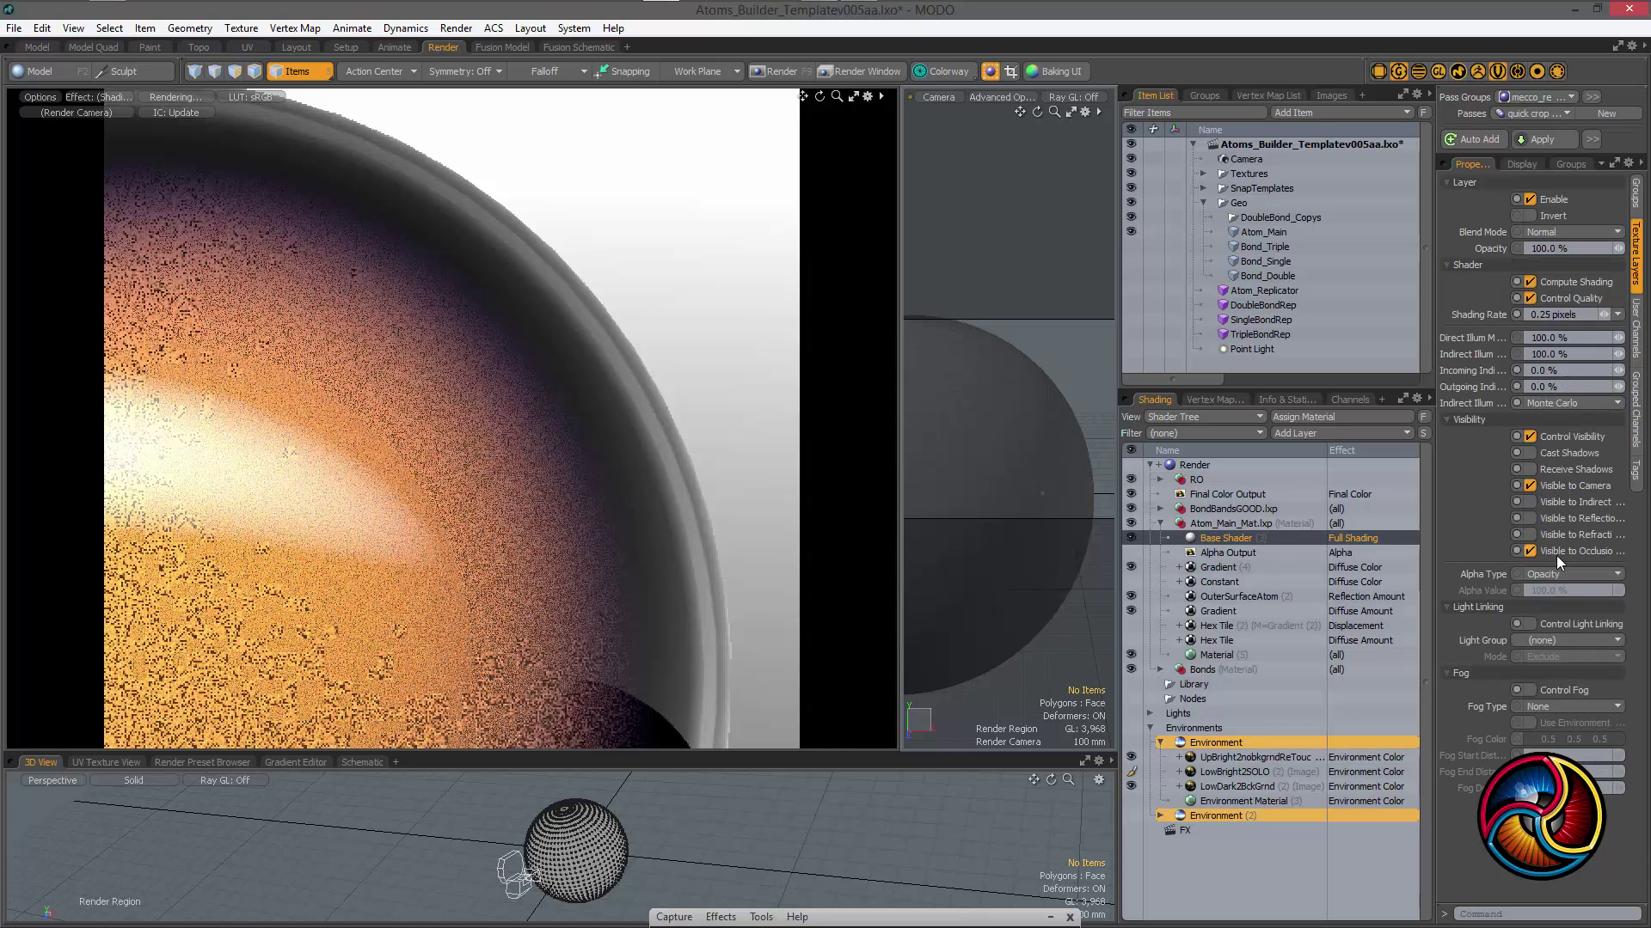
left_click(1604, 315)
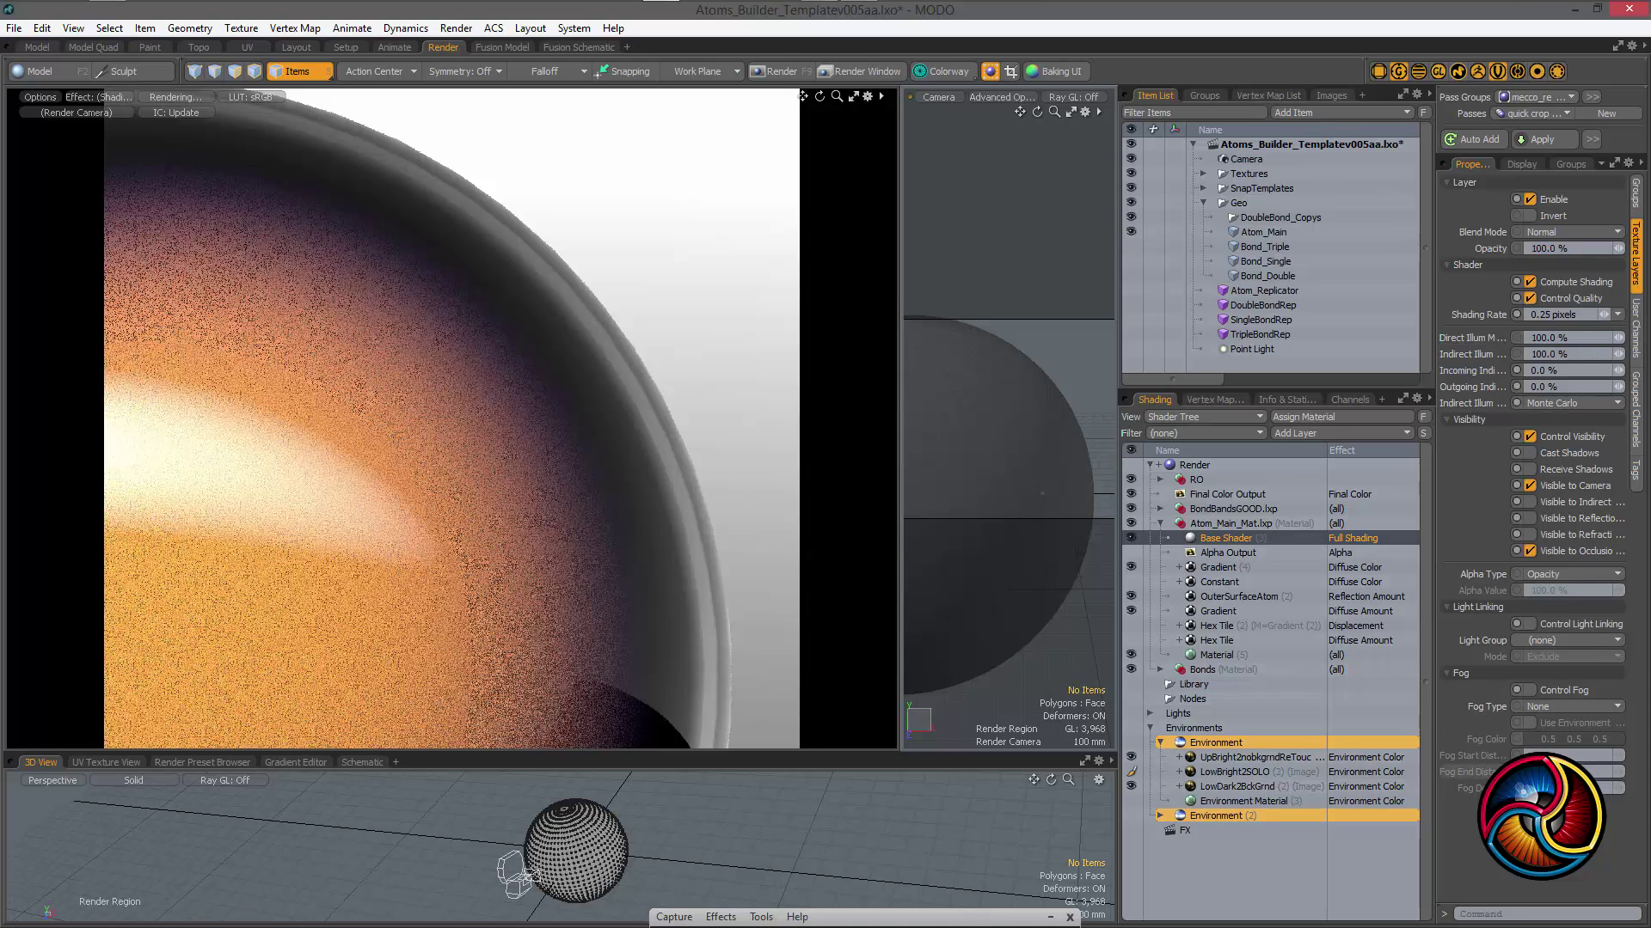
Review the atom Material's transparency and reflection properties, toggling Conserve Energy to compare its effect and leaving it enabled
left_click(1219, 657)
left_click(1636, 318)
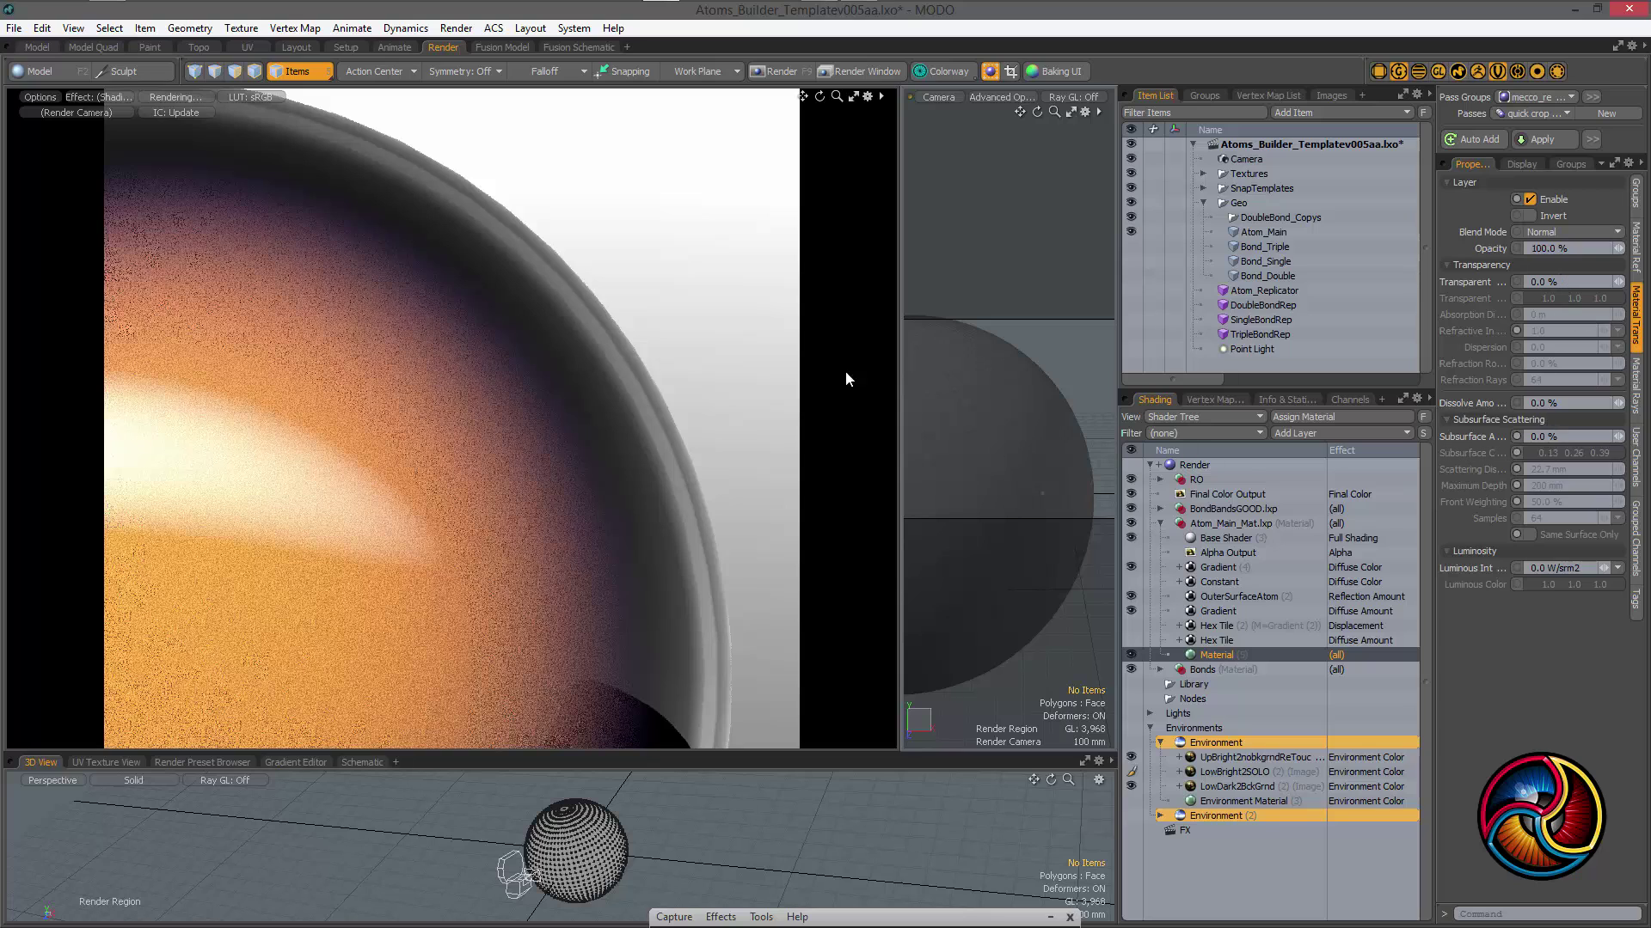
left_click(1638, 240)
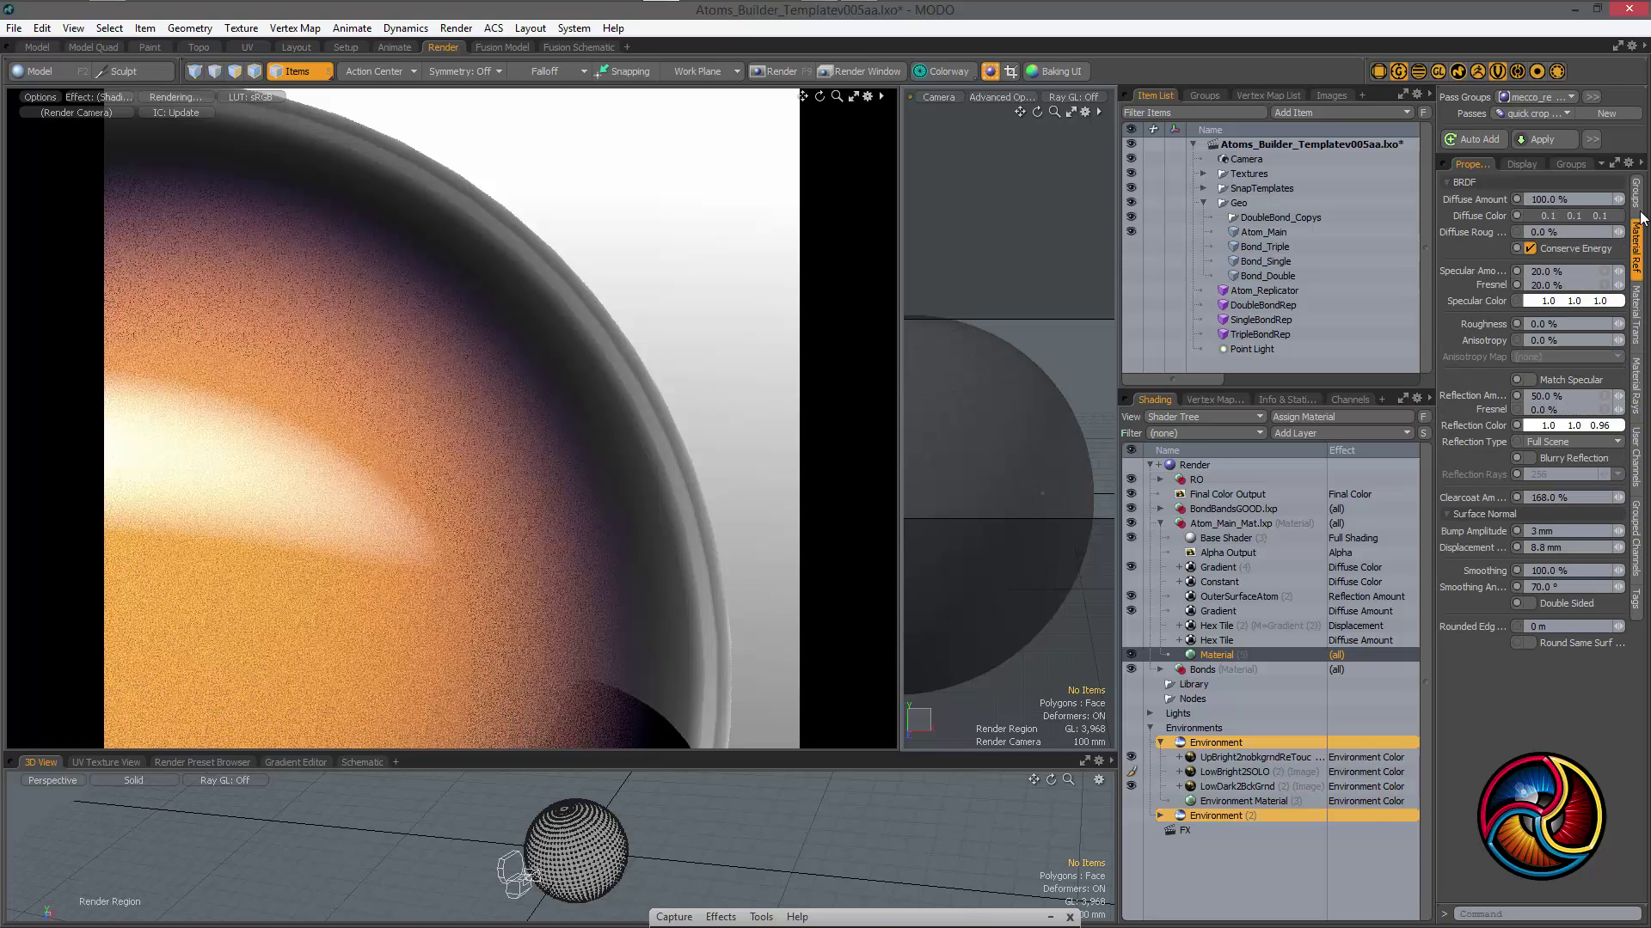
left_click(1531, 249)
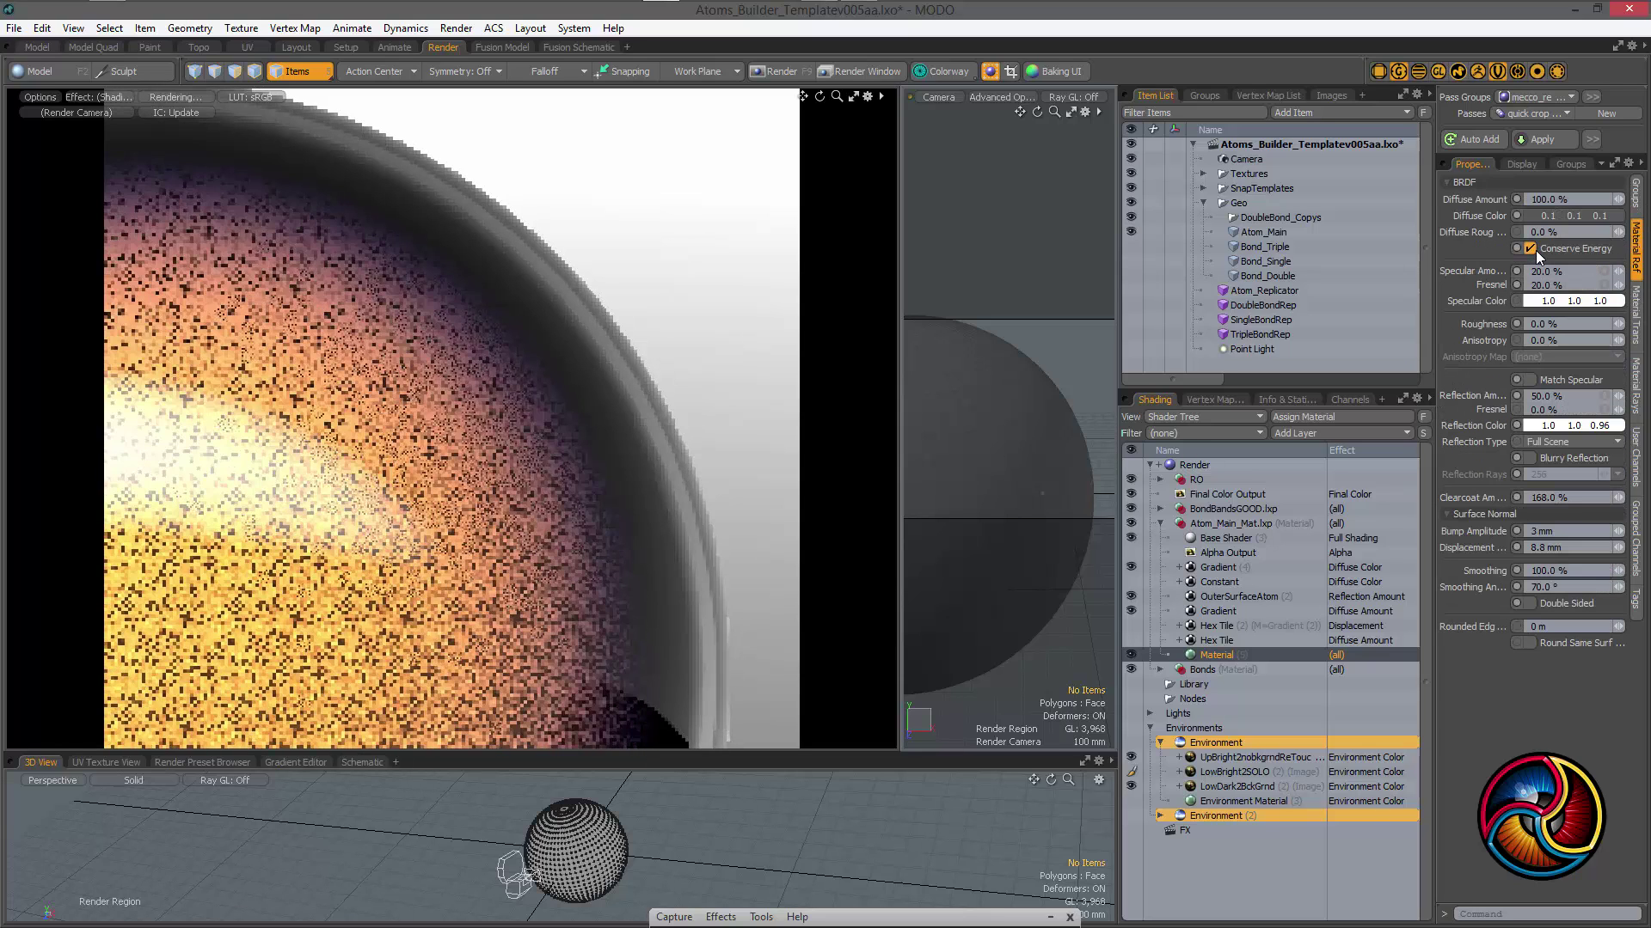
left_click(1531, 250)
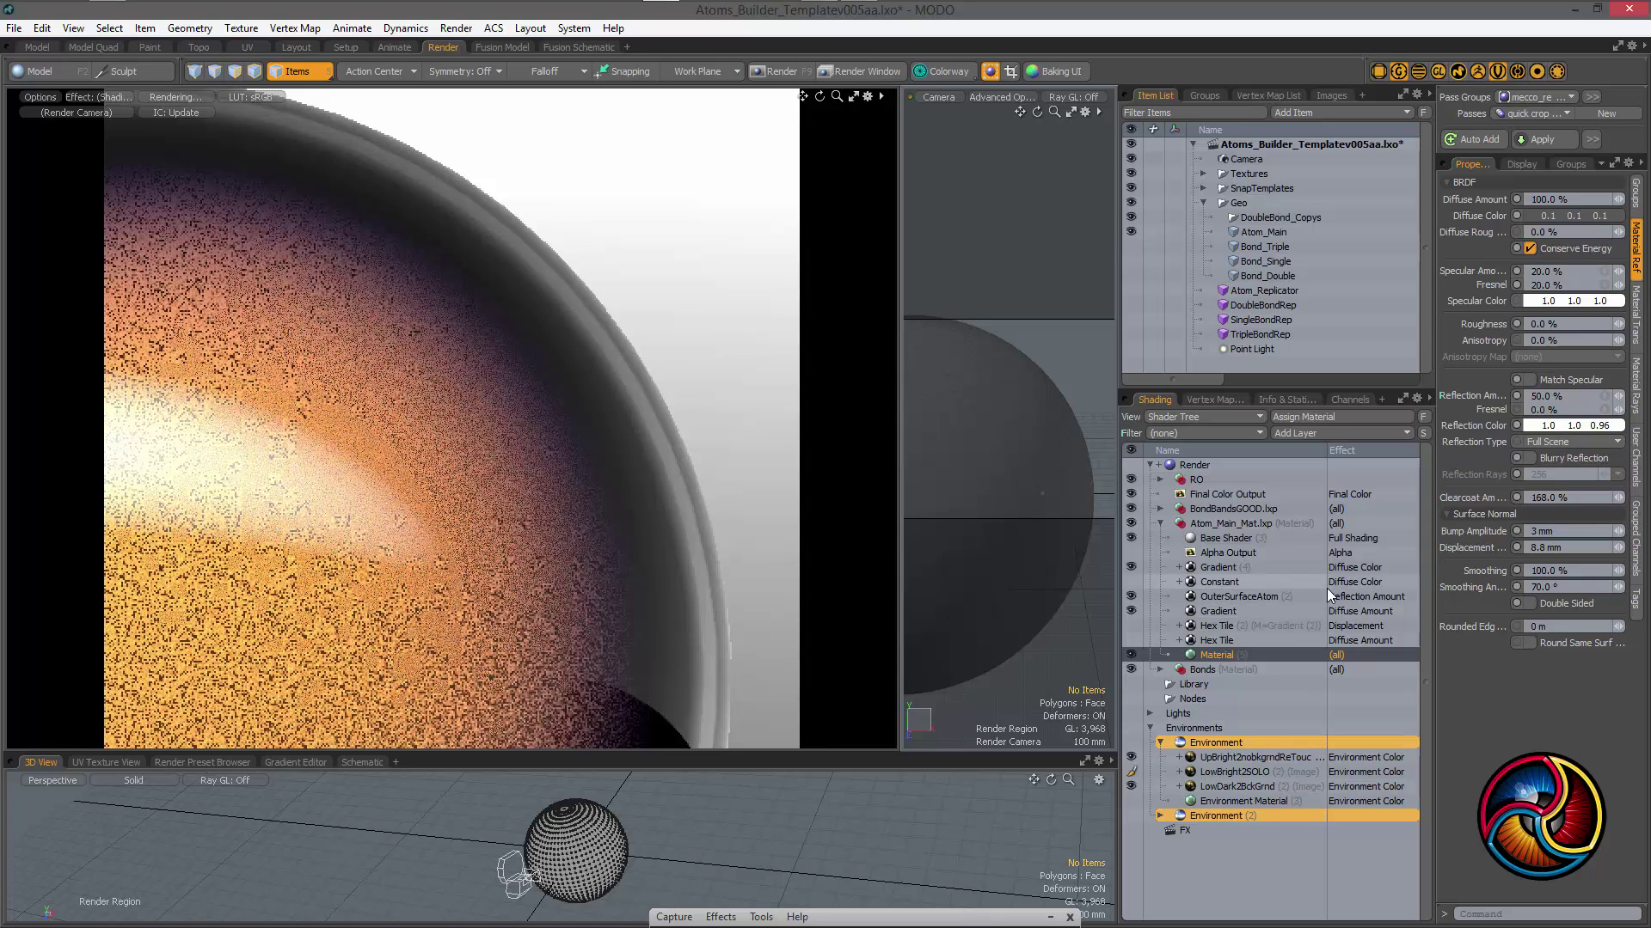
Compare the whole atom's preview with the OuterSurfaceAtom reflection layer hidden and shown
scroll(581, 529, "up", 2)
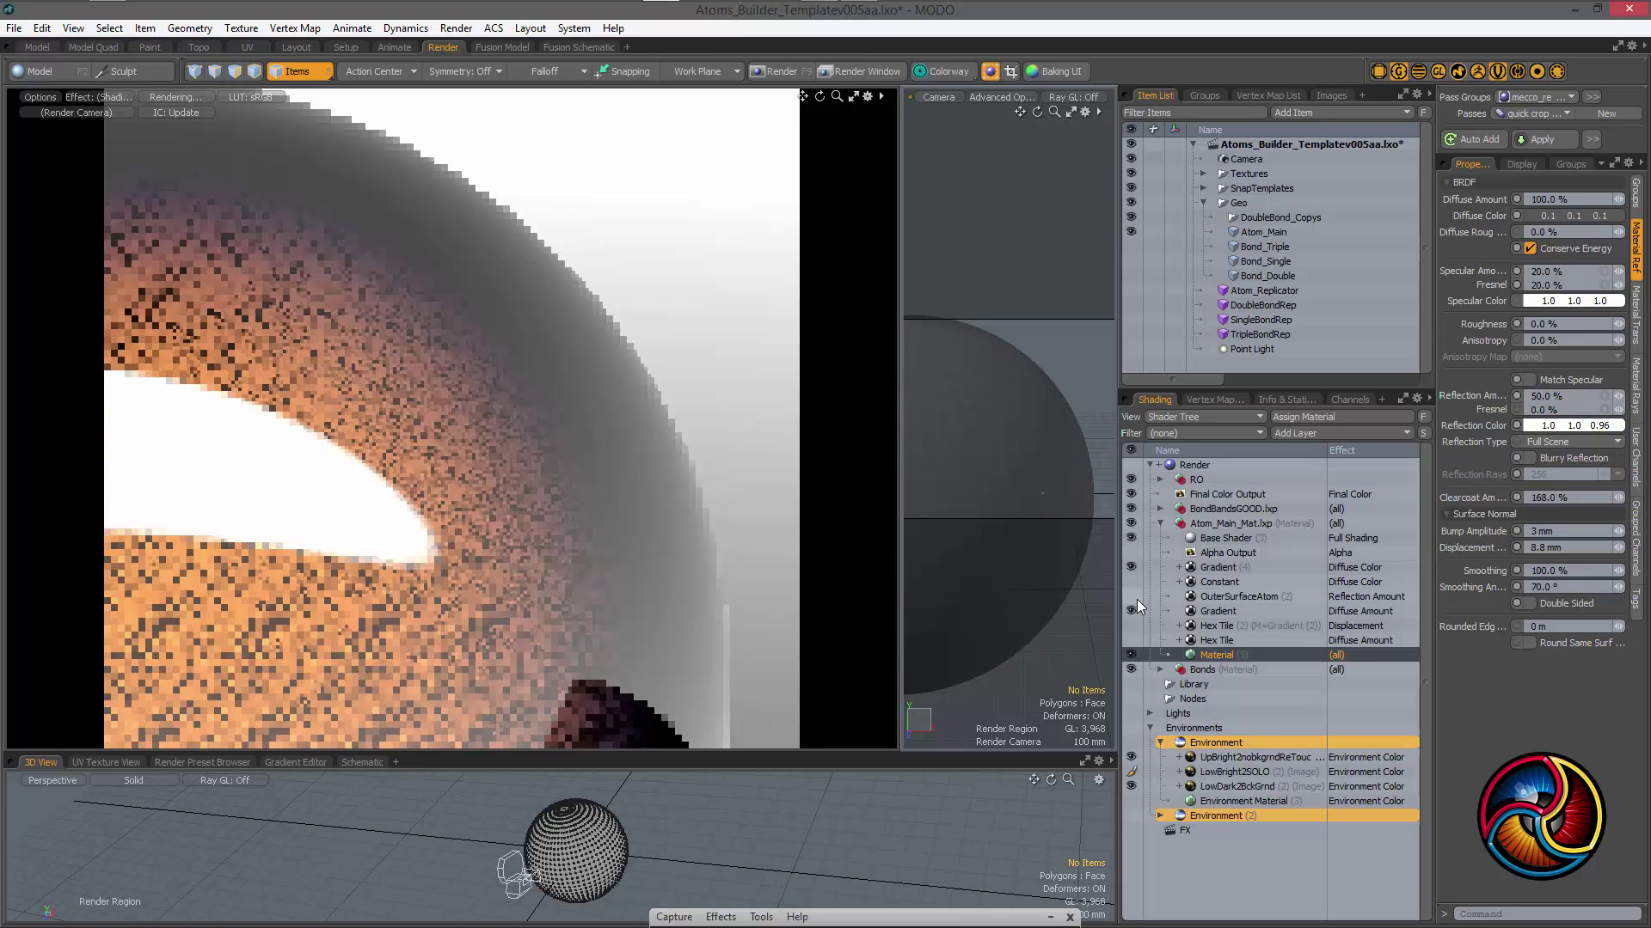
left_click_drag(581, 530, 427, 562)
scroll(421, 516, "down", 3)
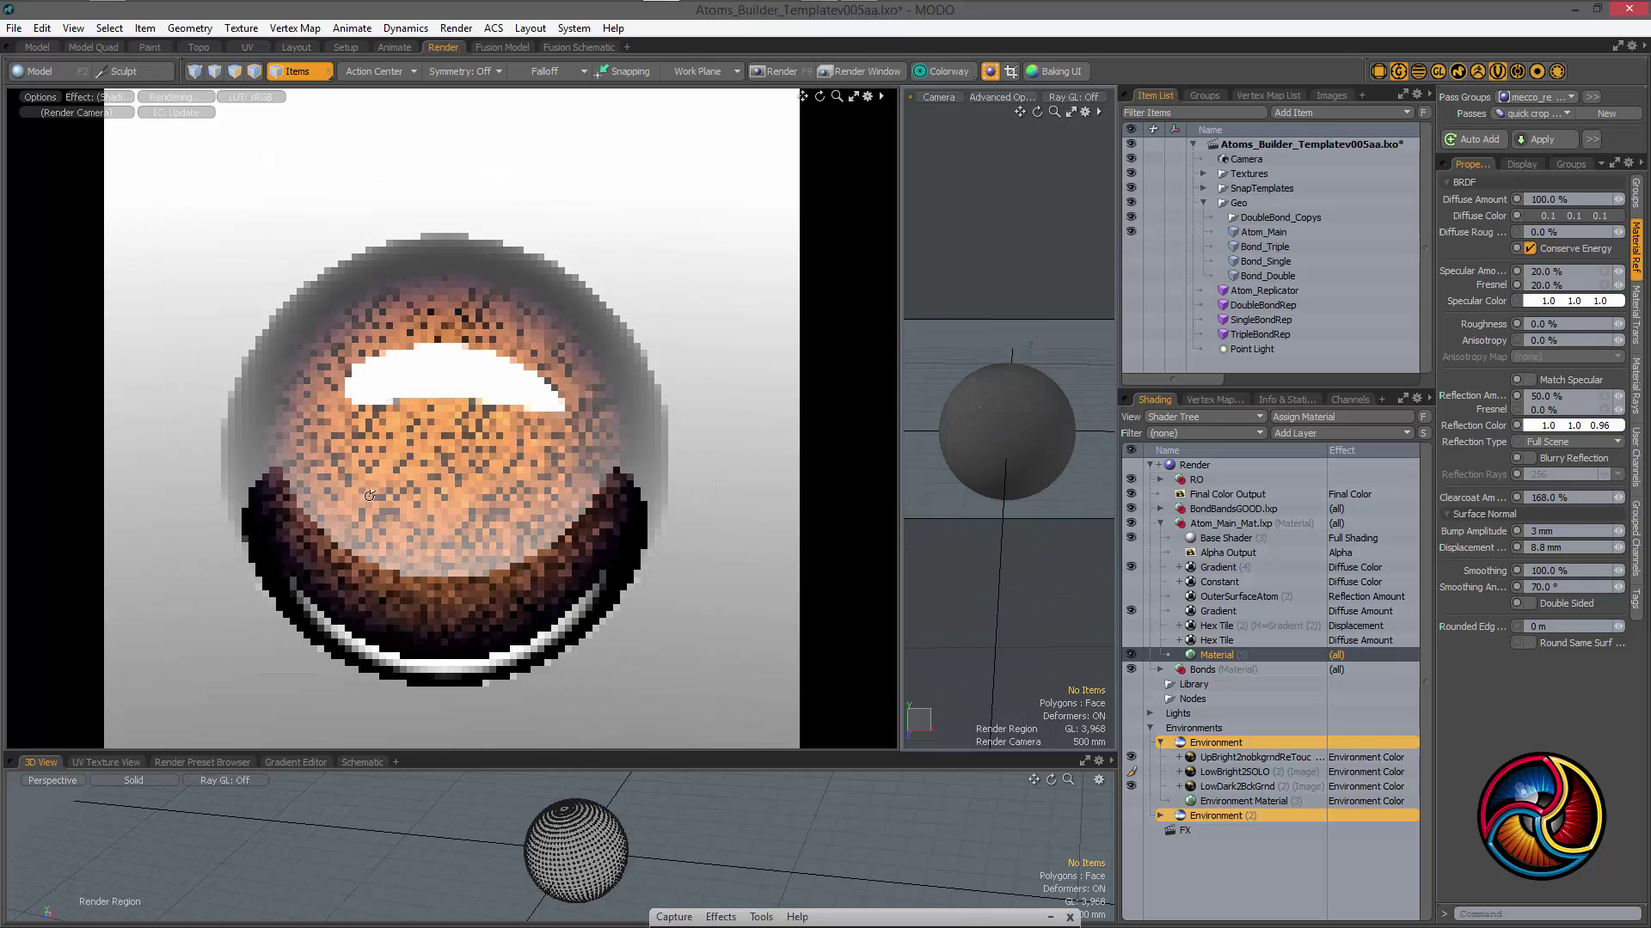
left_click(1131, 597)
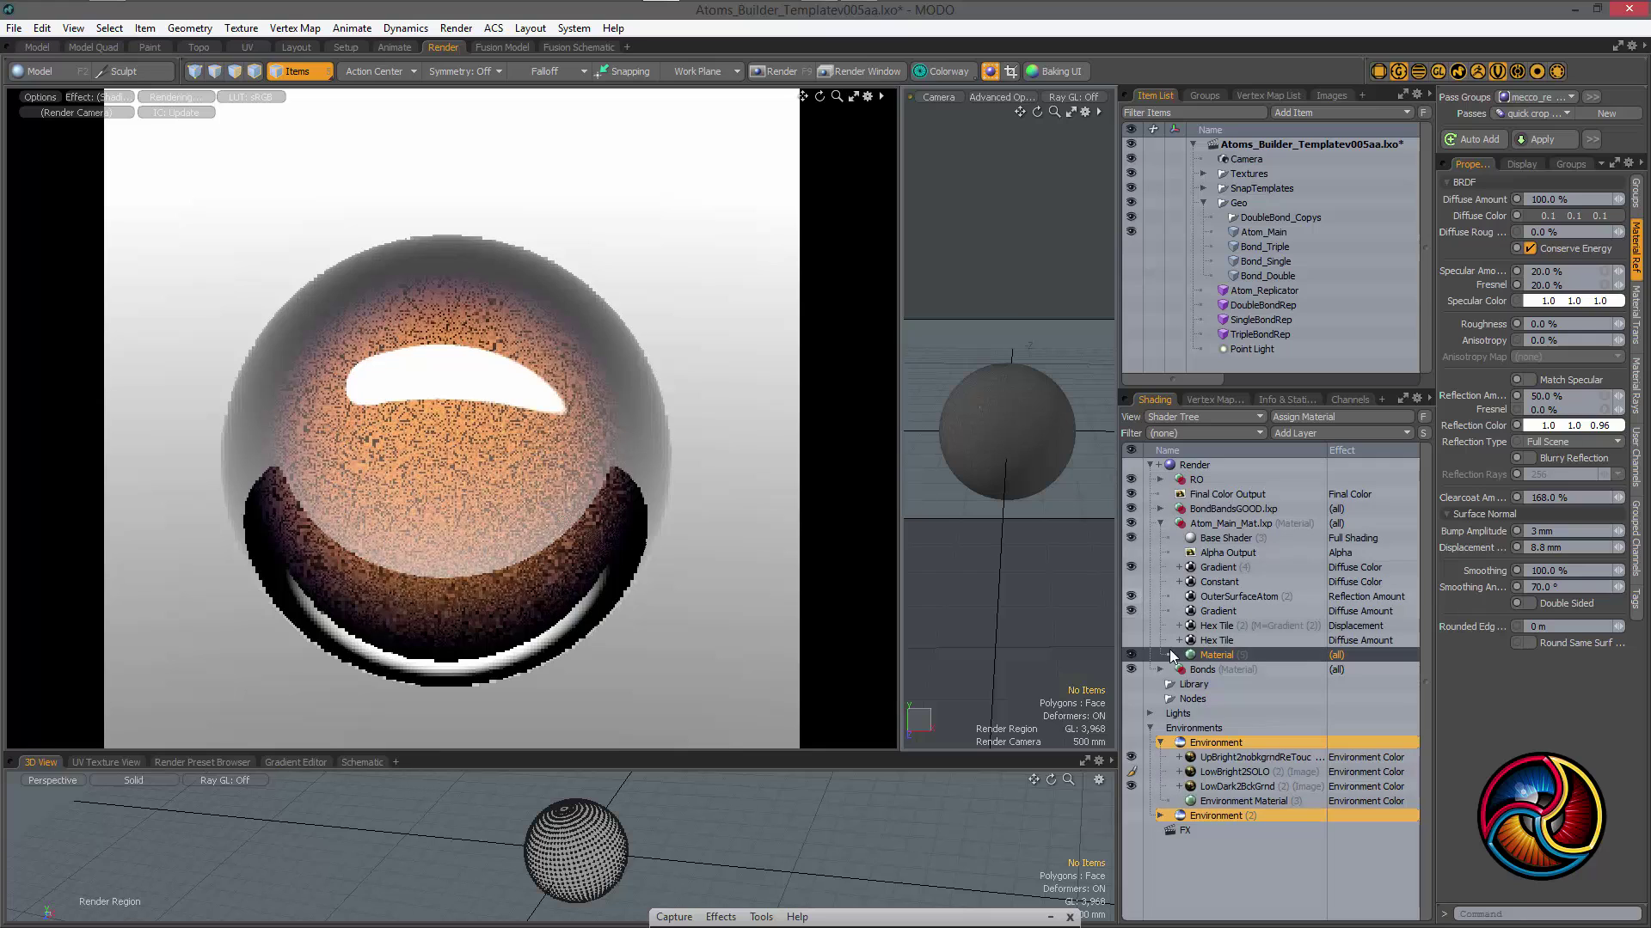
Expand the second environment and compare the background with the first environment's camera visibility switched on and back off
left_click(1160, 816)
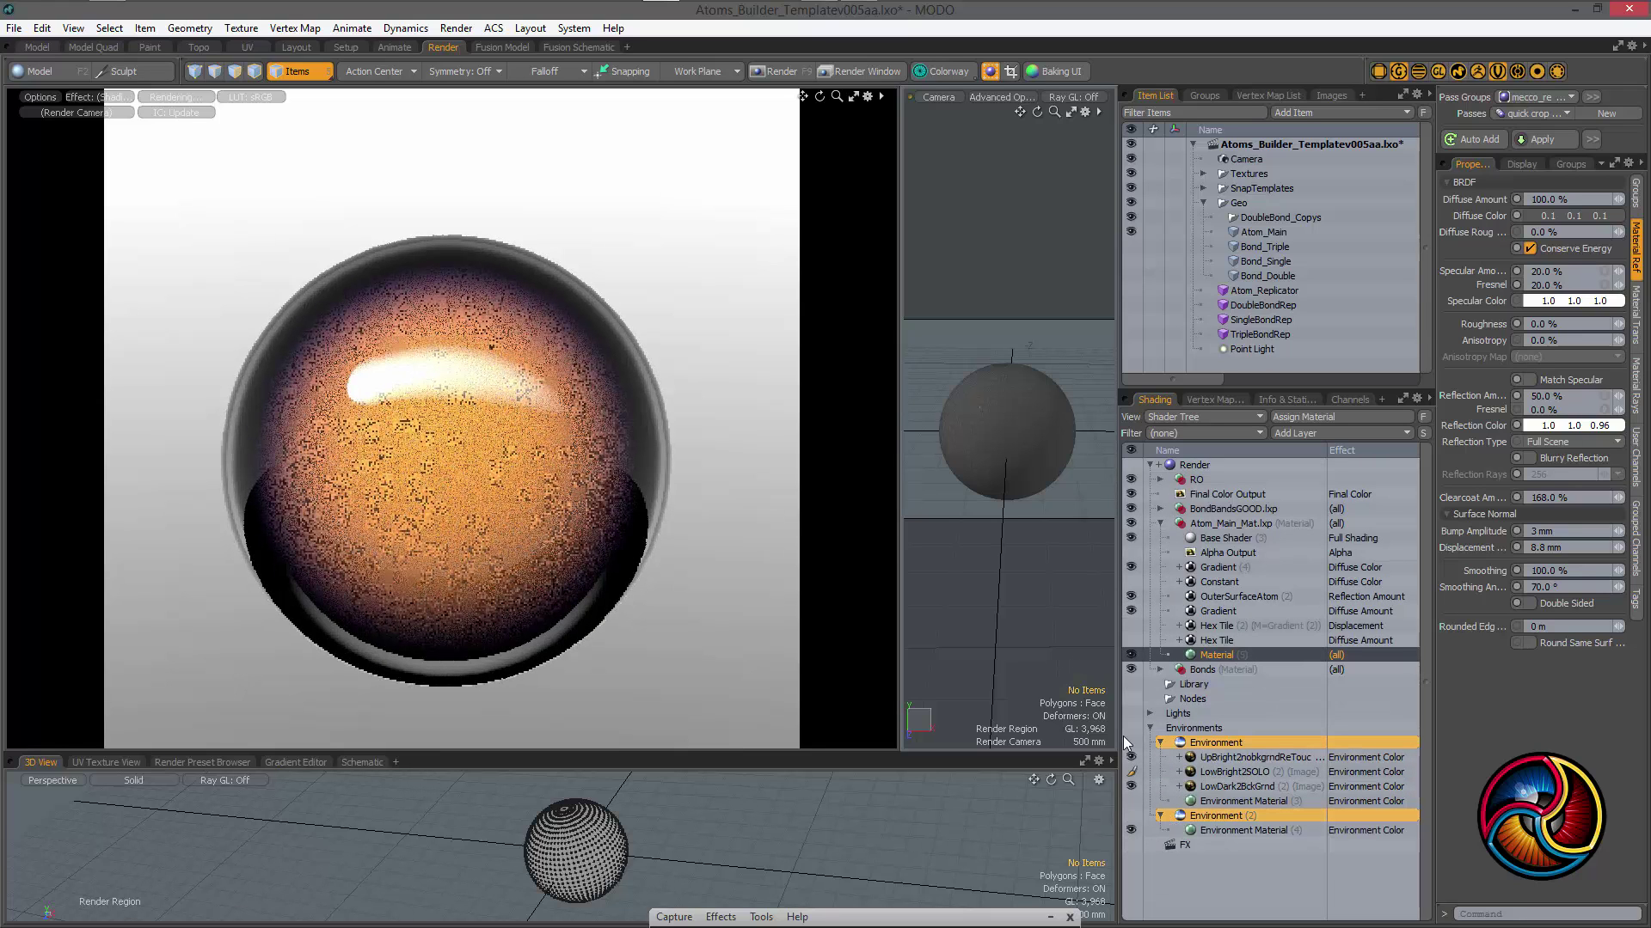
left_click(1193, 741)
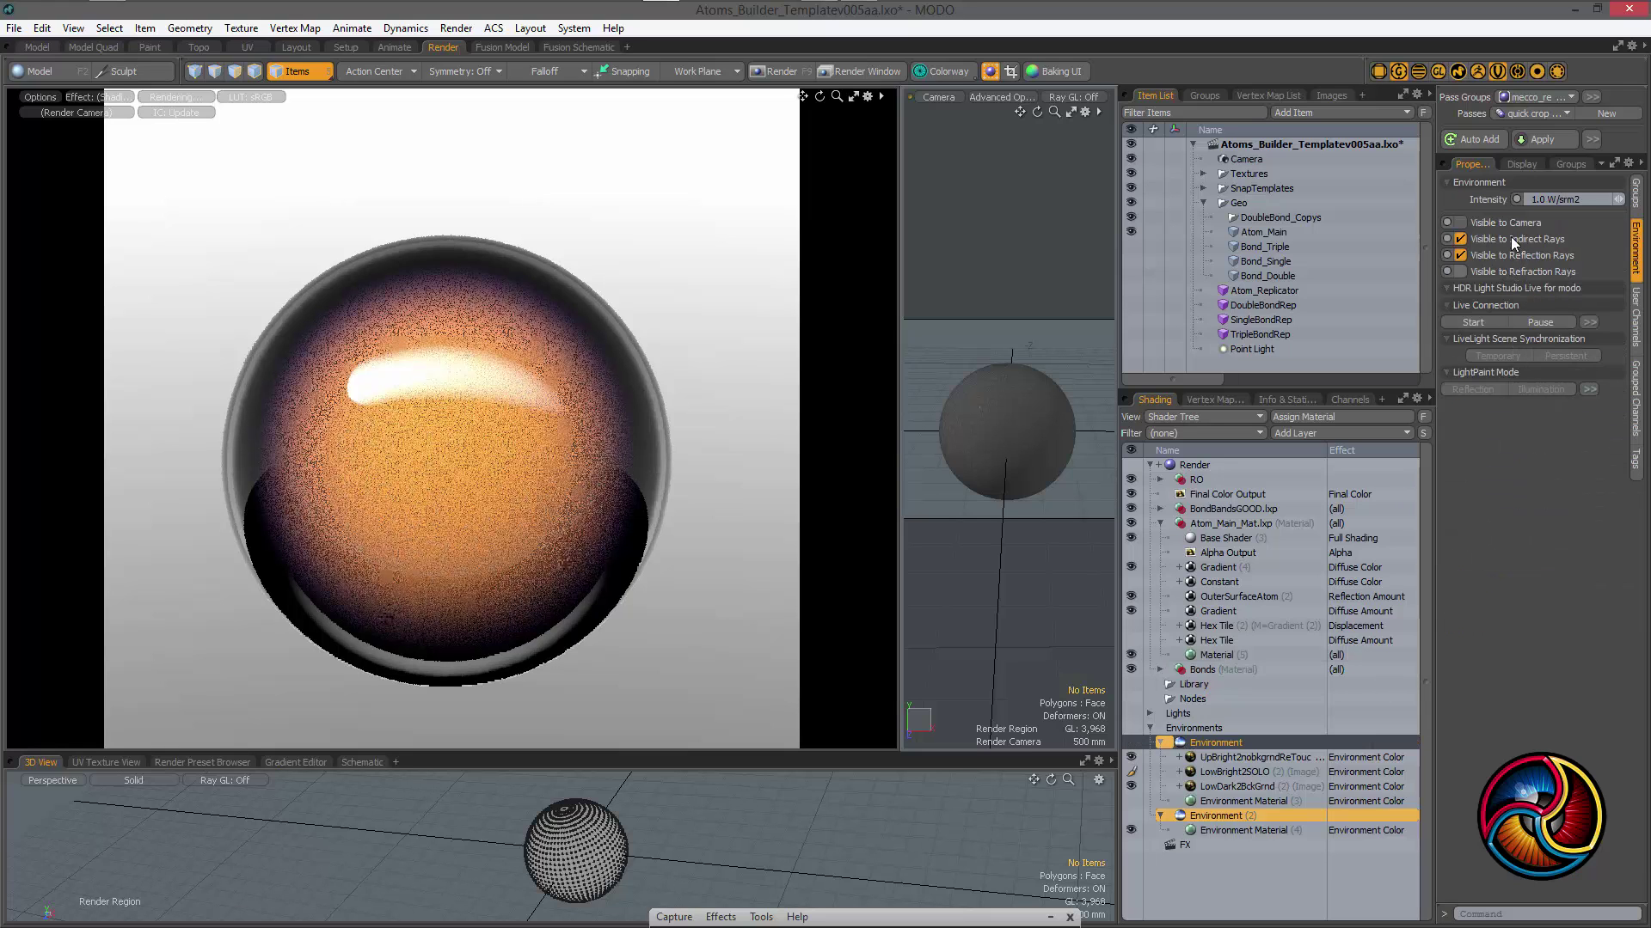
left_click(1467, 221)
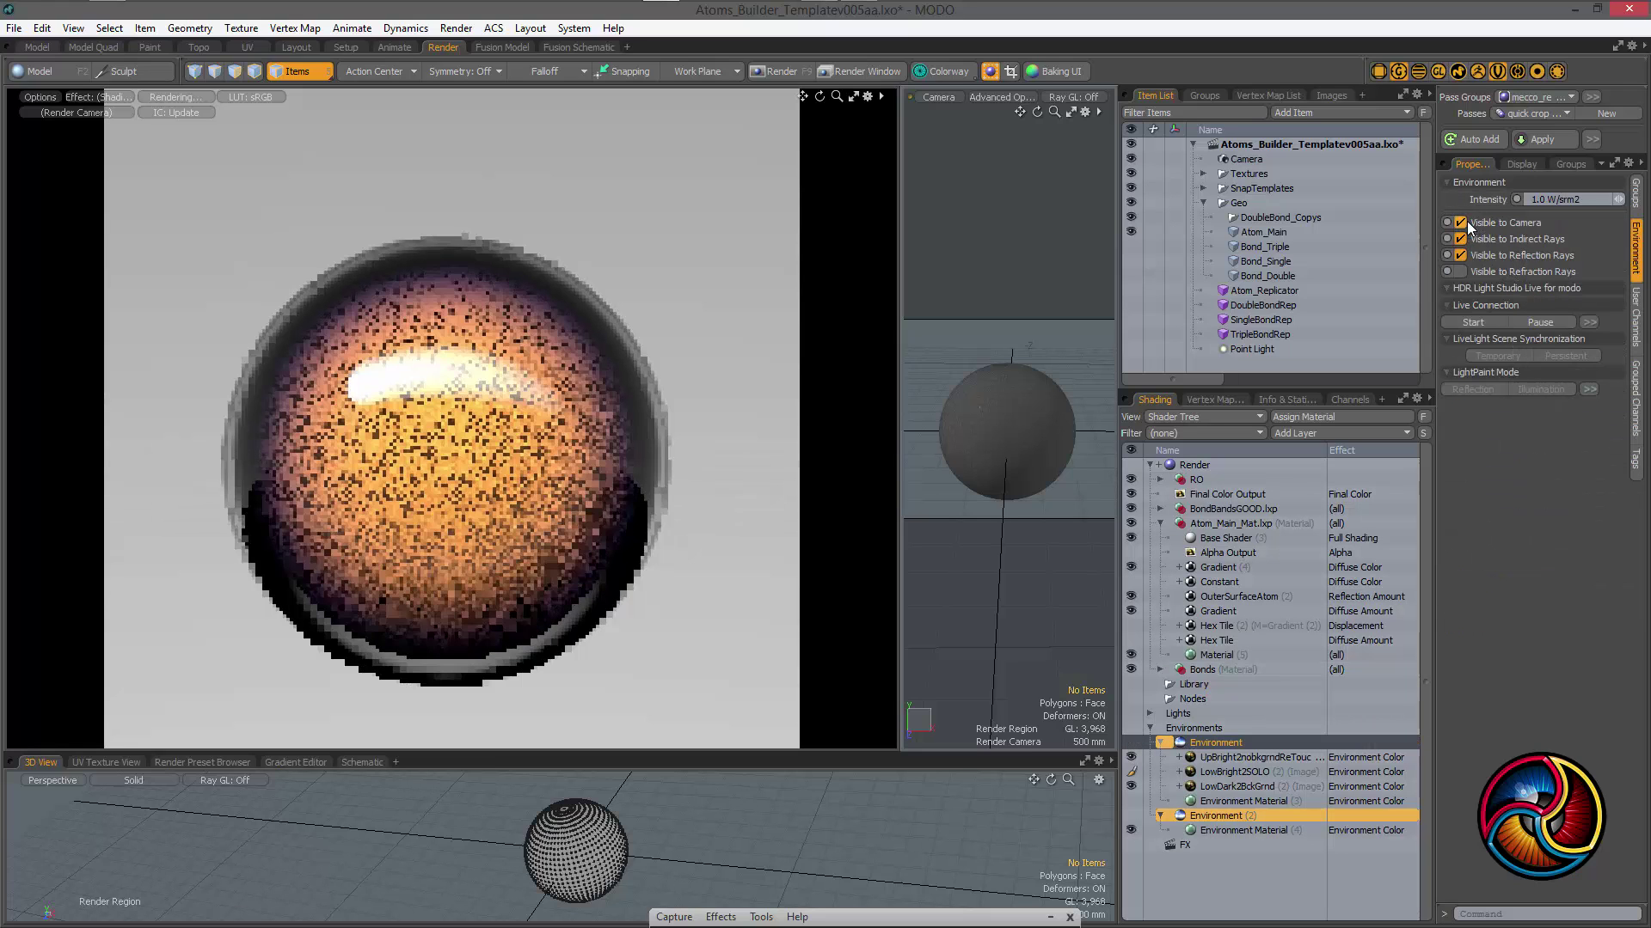
left_click(1466, 221)
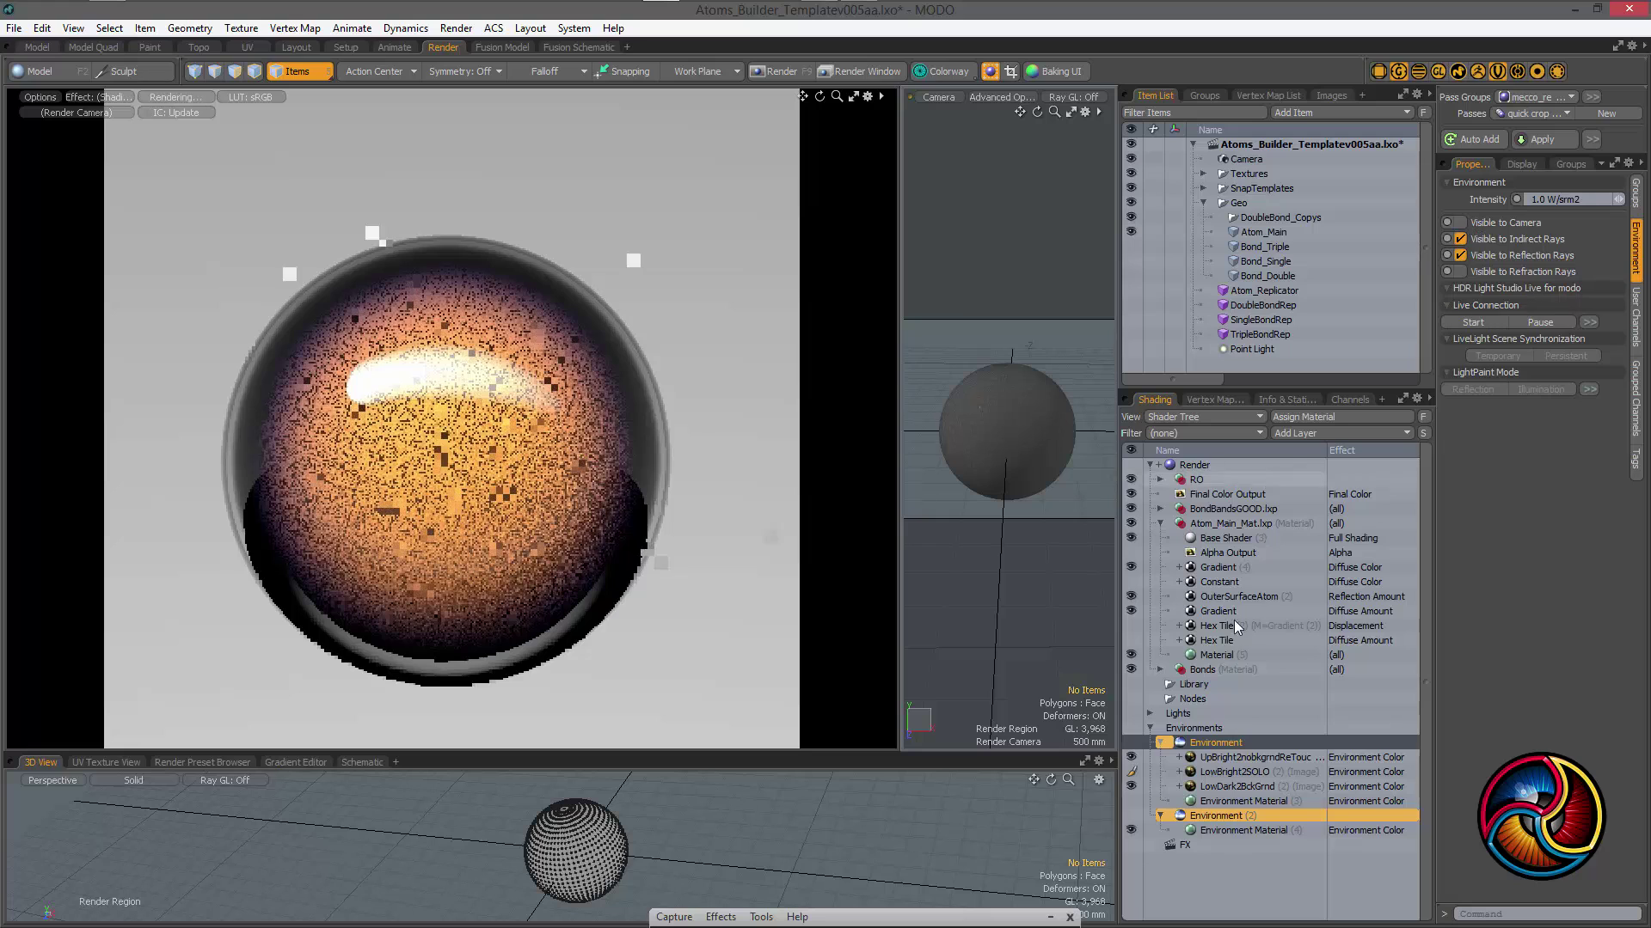
Examine the second environment's four-color gradient material and ray visibility settings, and return to the first environment's properties
left_click(1234, 830)
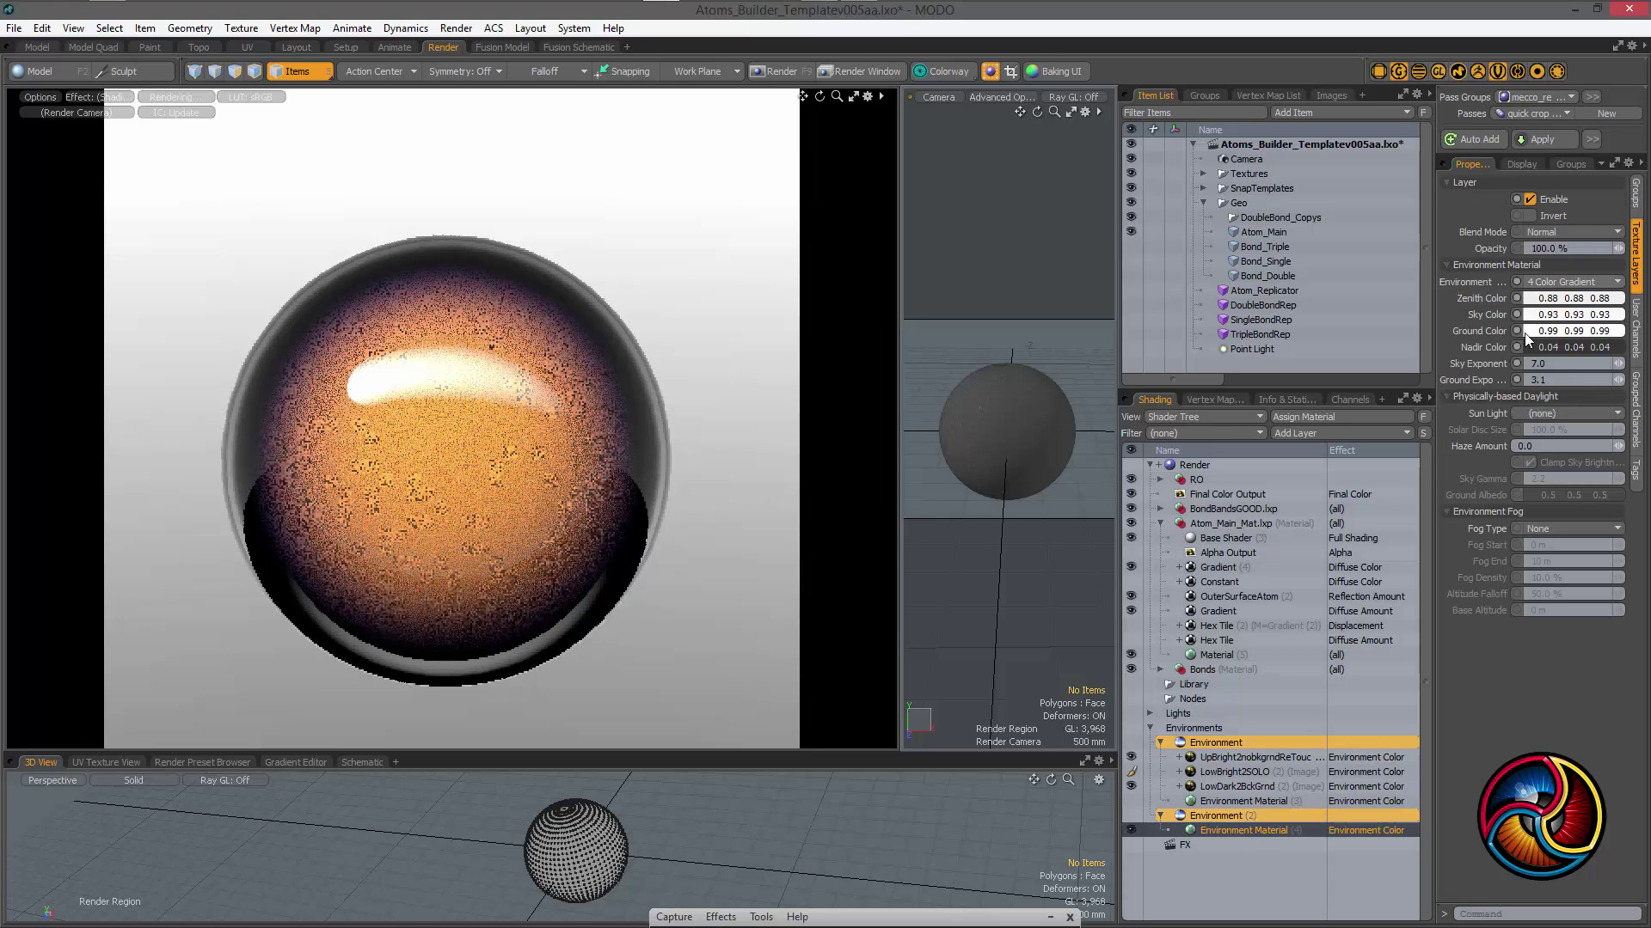
left_click(1252, 816)
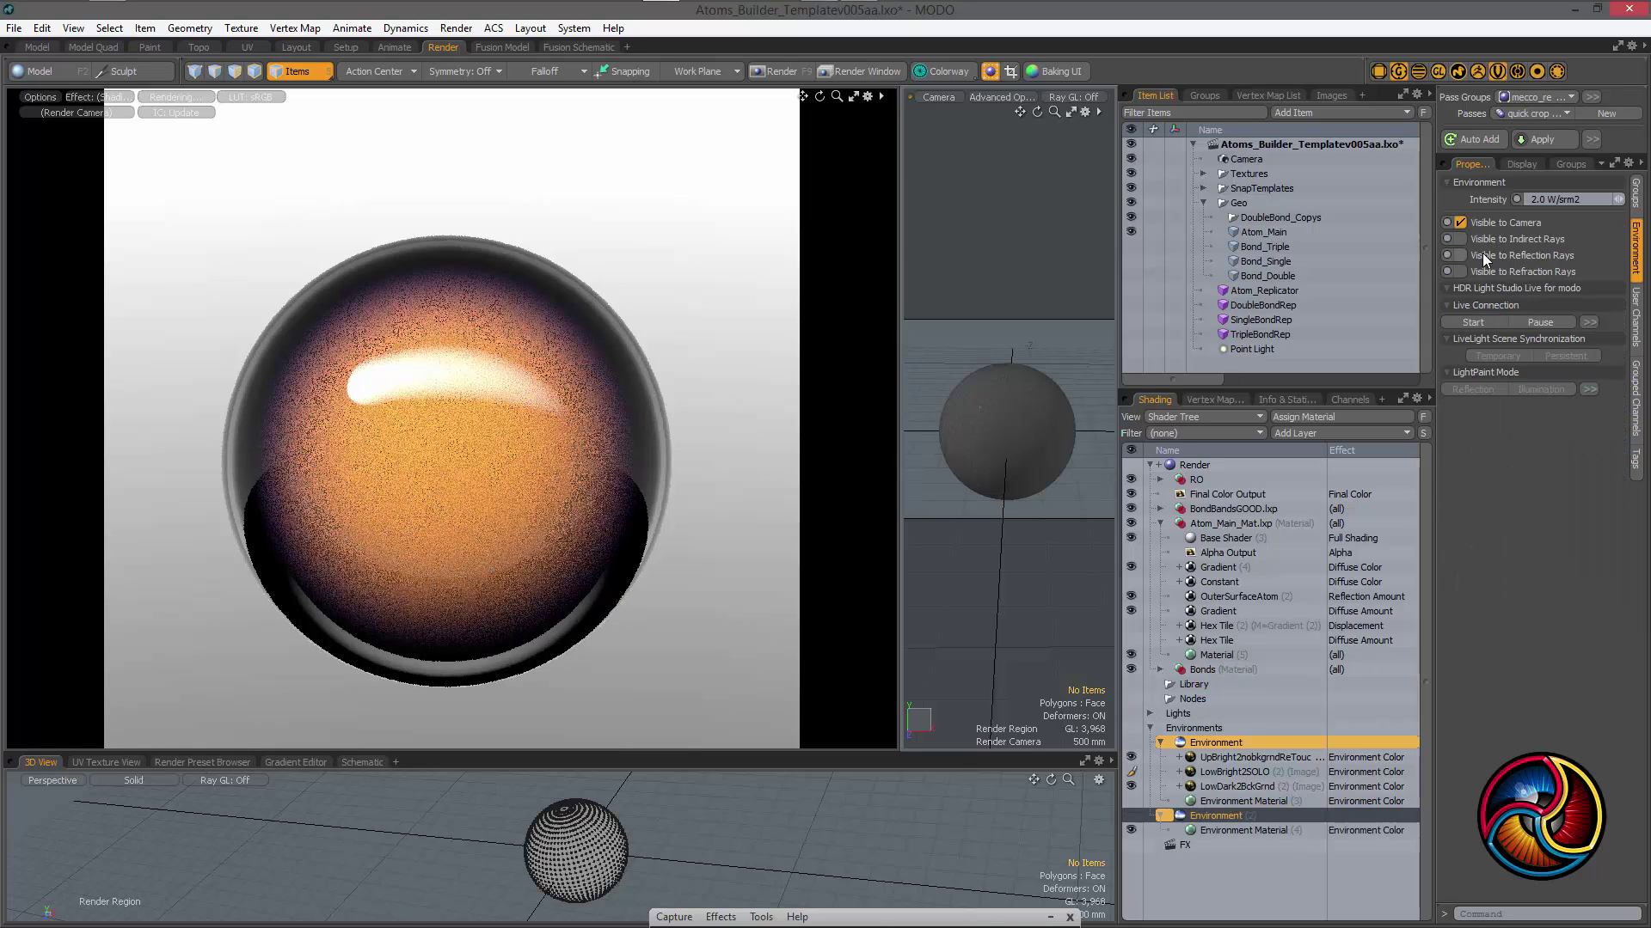
left_click(1197, 741, "ctrl")
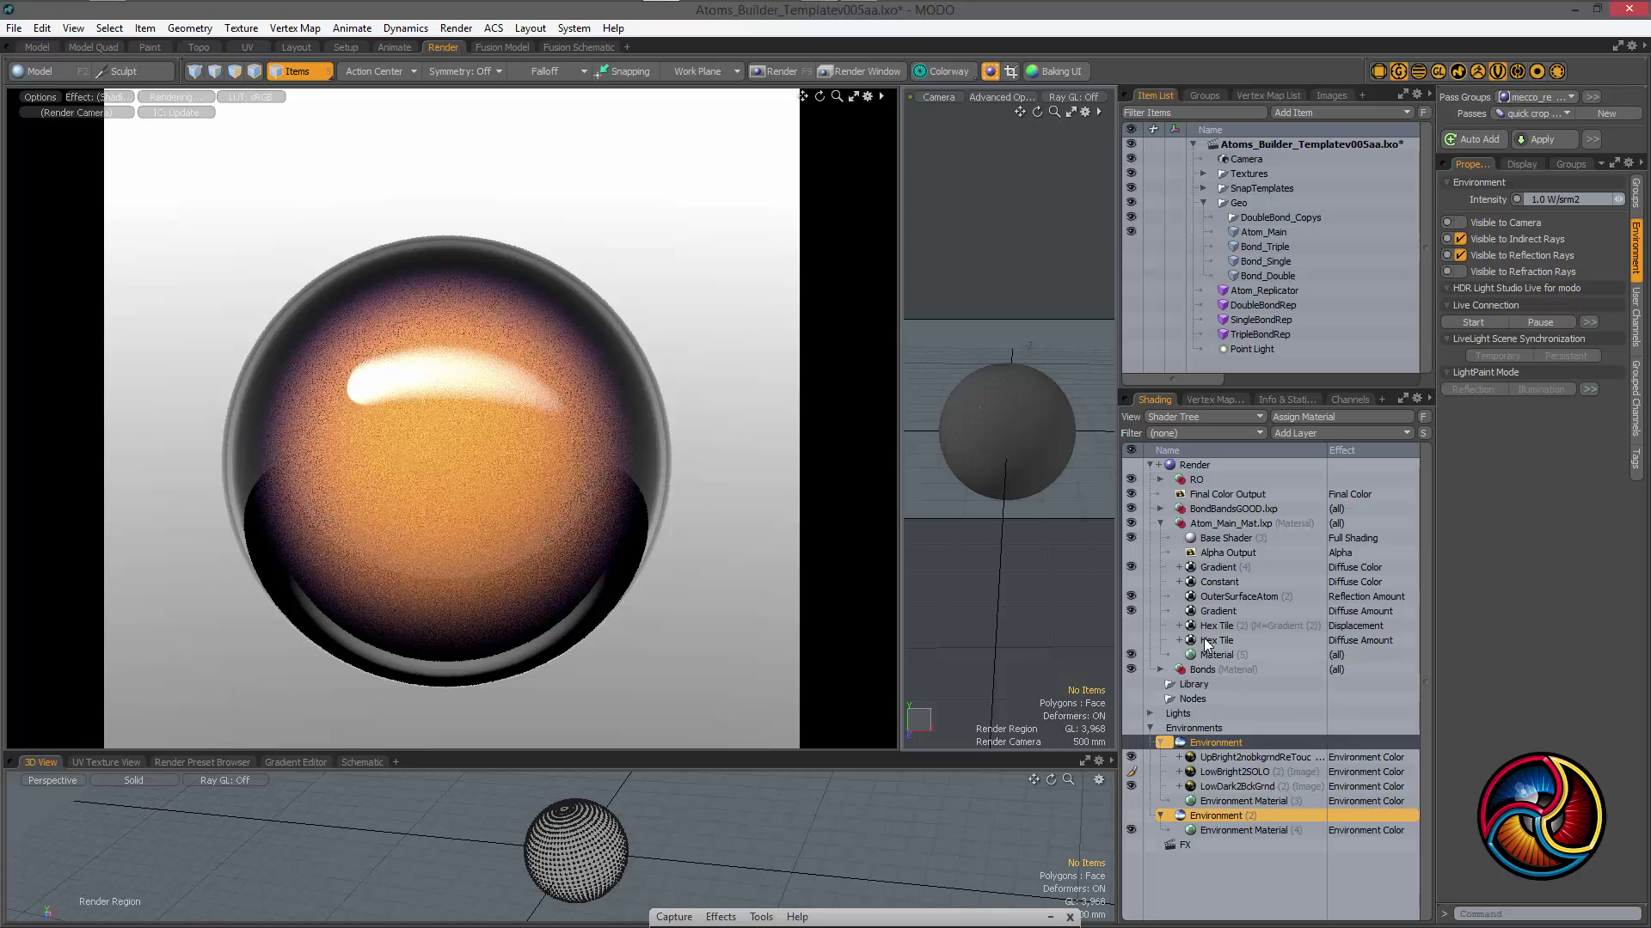
Show the diffuse amount Hex Tile layer on the atom and hide it again
left_click(1131, 638)
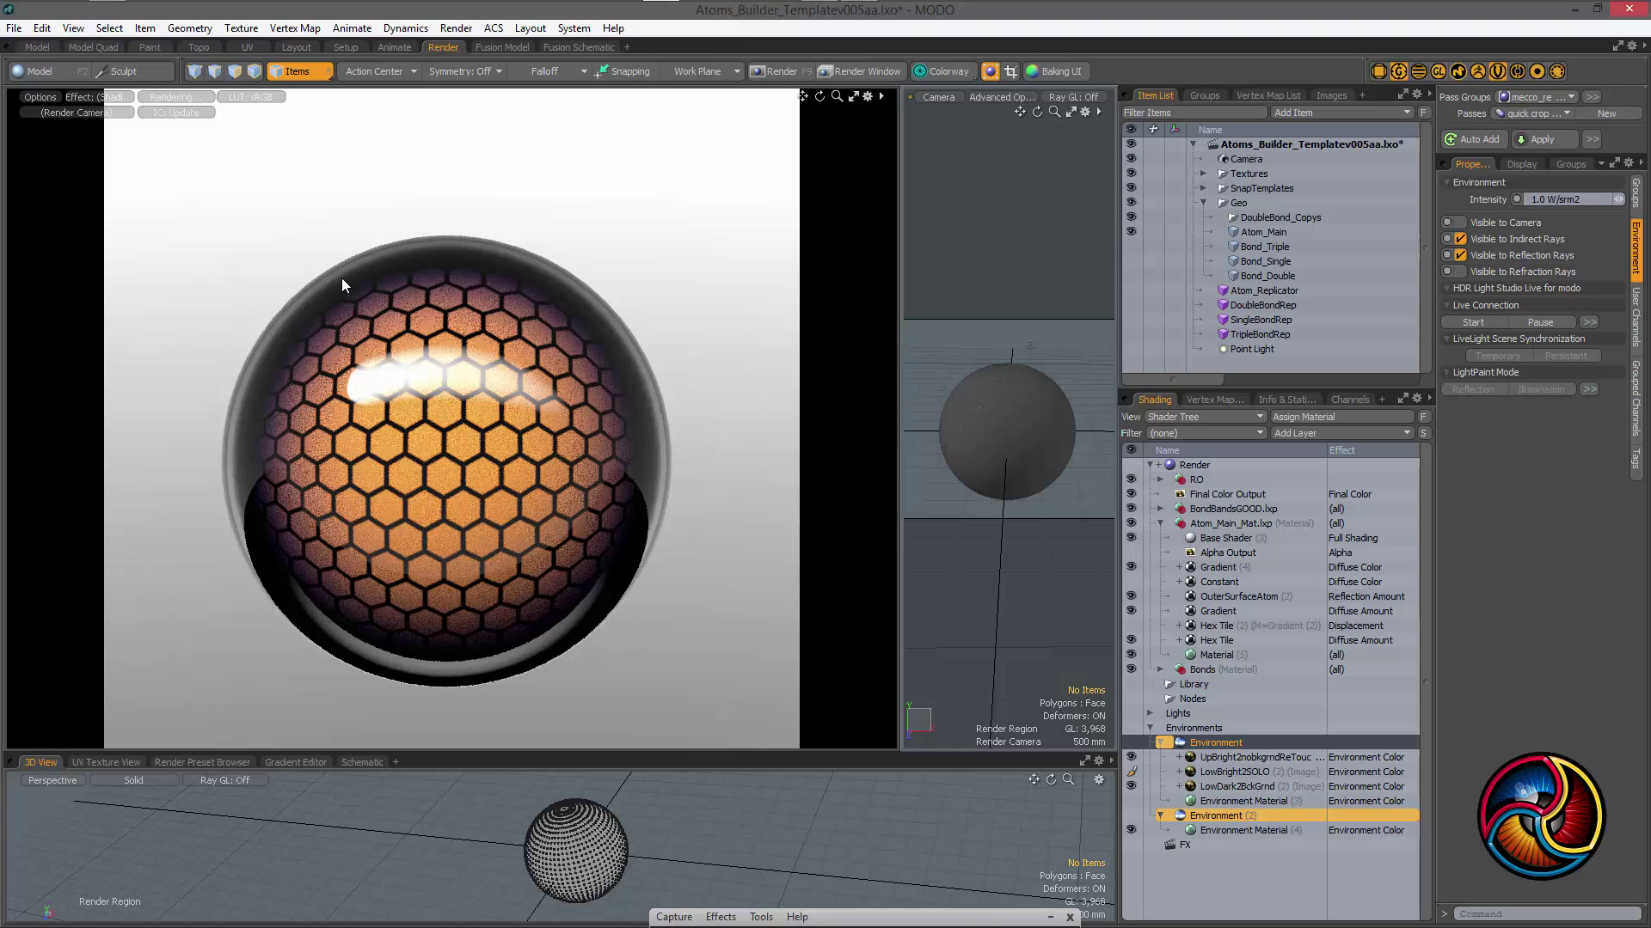
left_click(1131, 640)
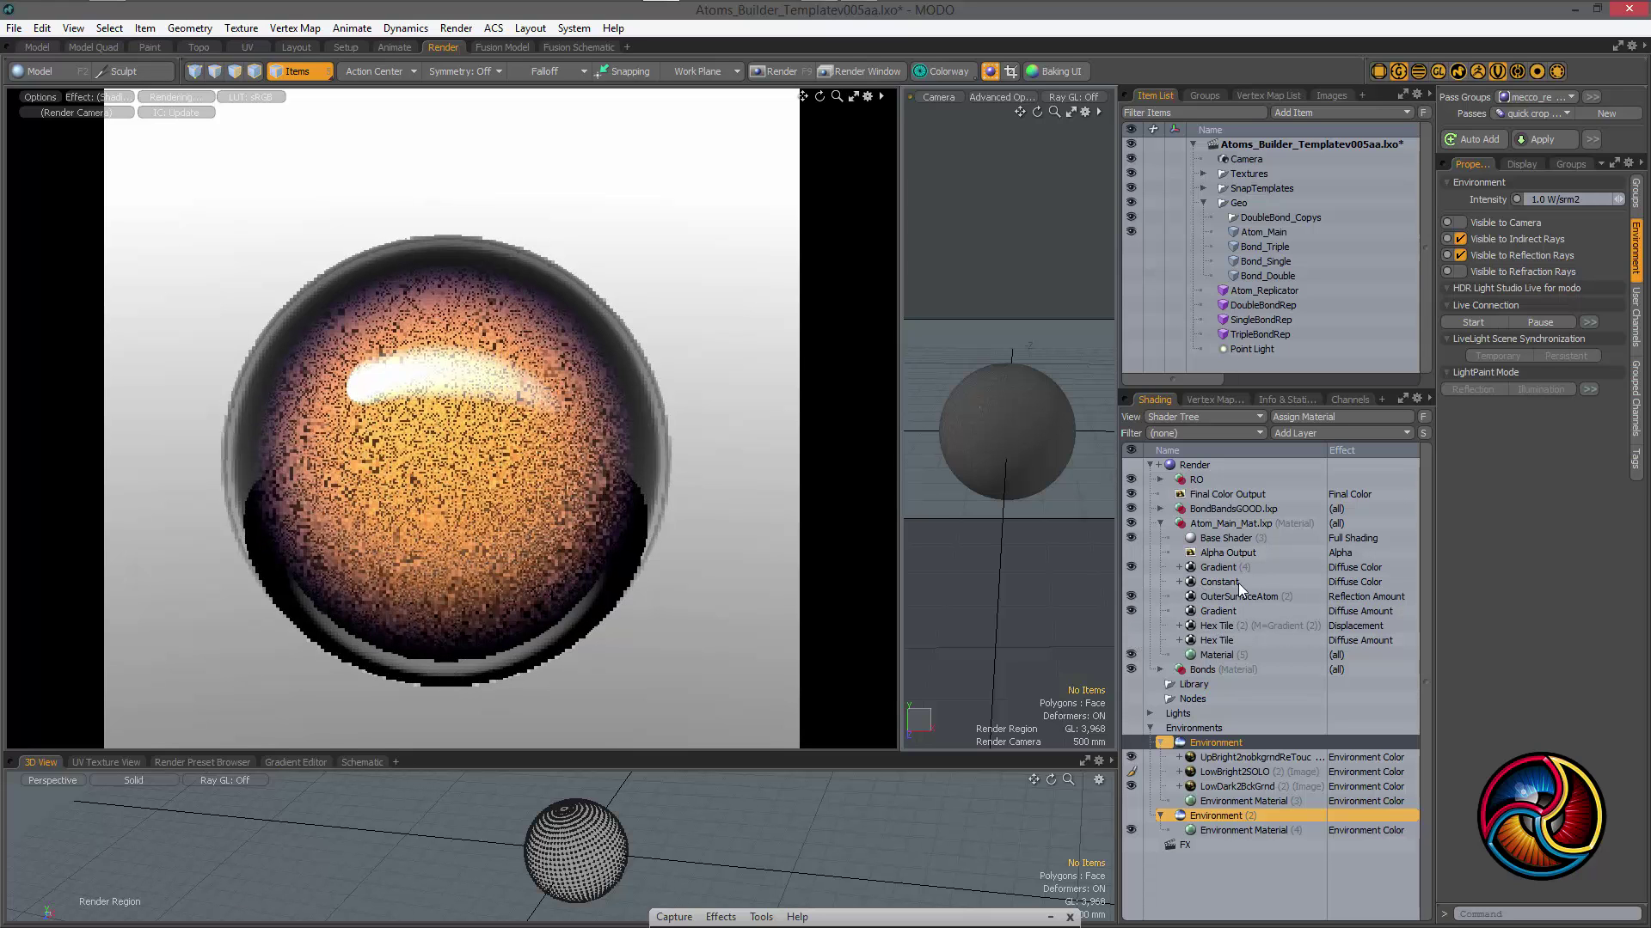
Show the Constant diffuse color layer in place of the Gradient and try dark red, green, blue and orange (0.64, 0.23, 0.0)
left_click(1230, 585)
left_click(1132, 581)
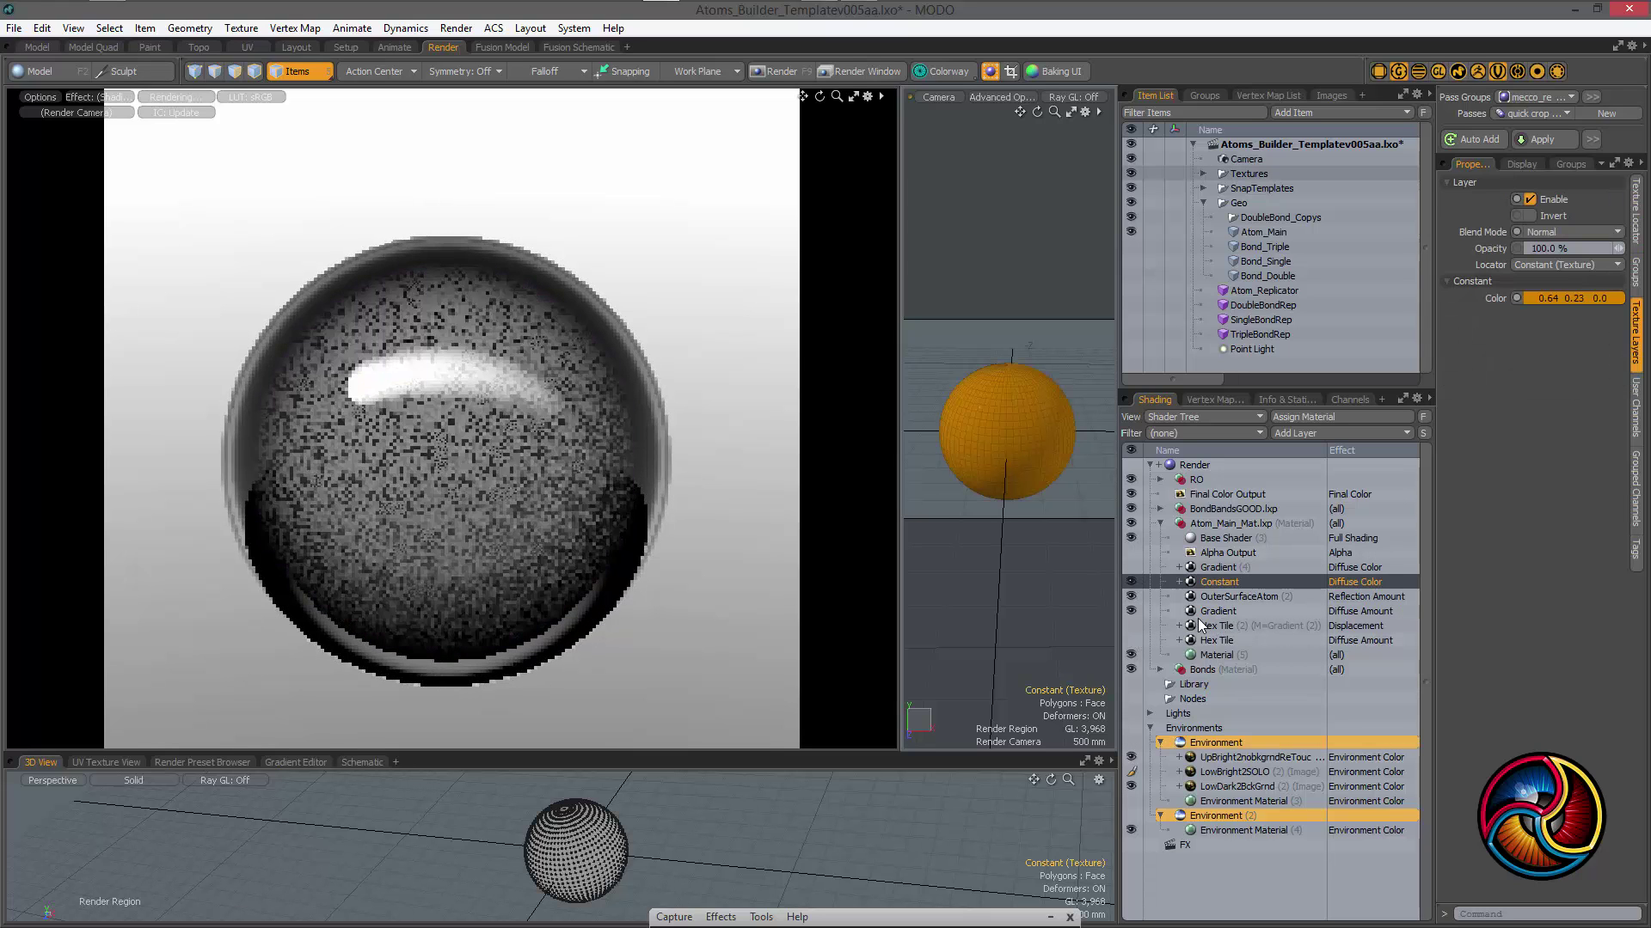
left_click(1563, 300)
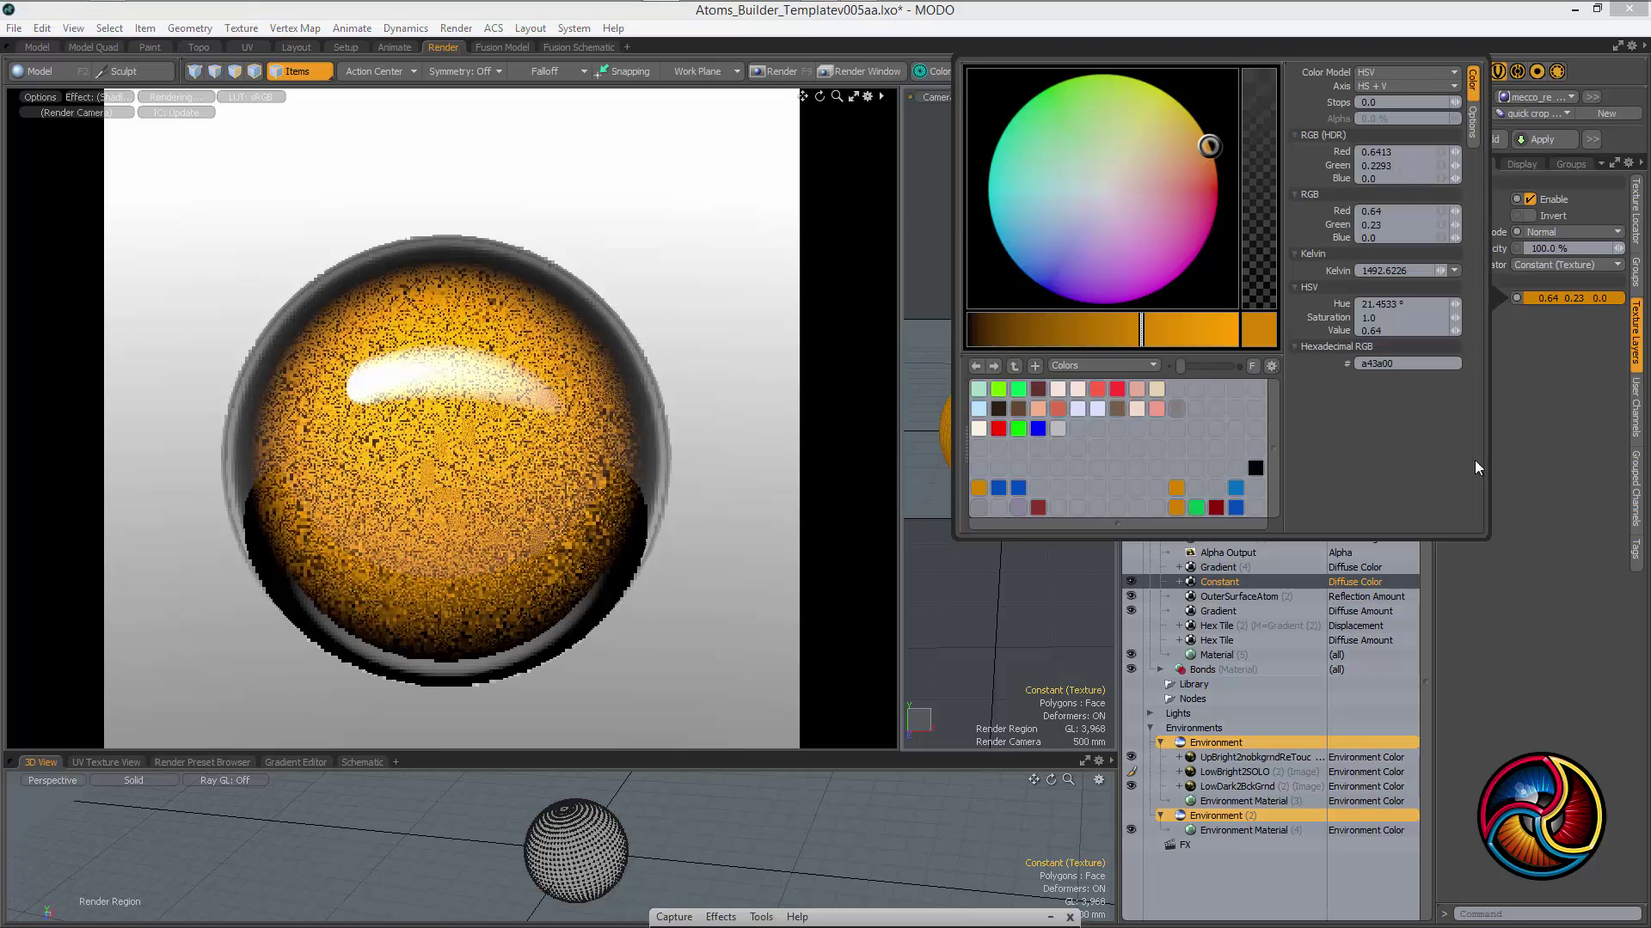
left_click(1215, 507)
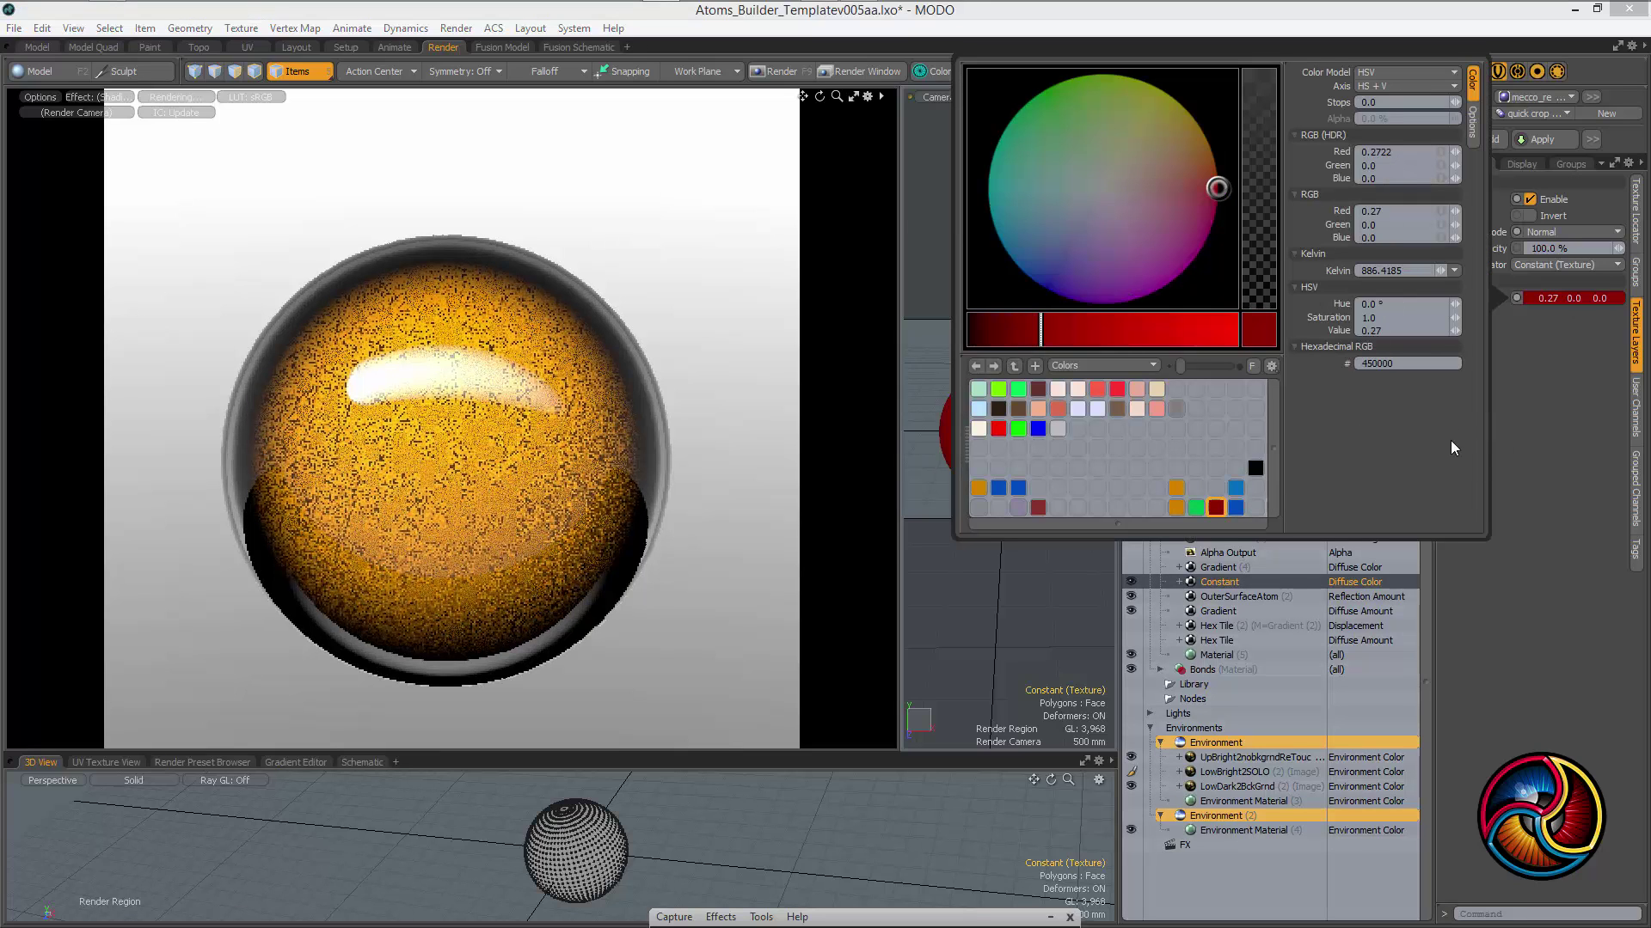
left_click(1196, 507)
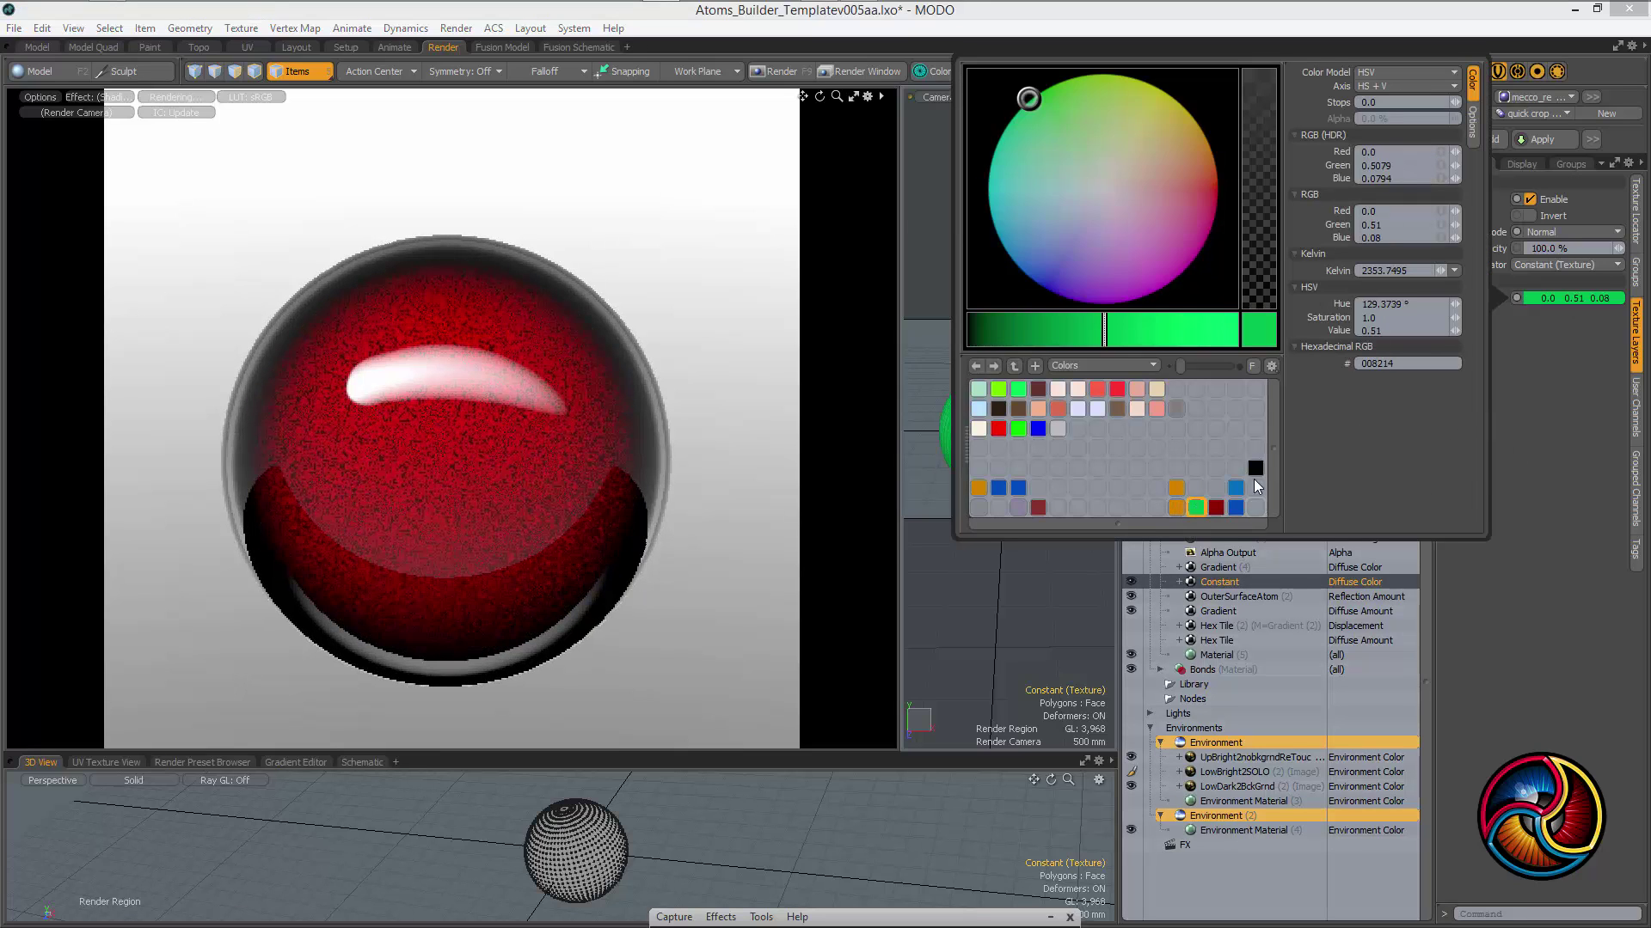
left_click(1235, 486)
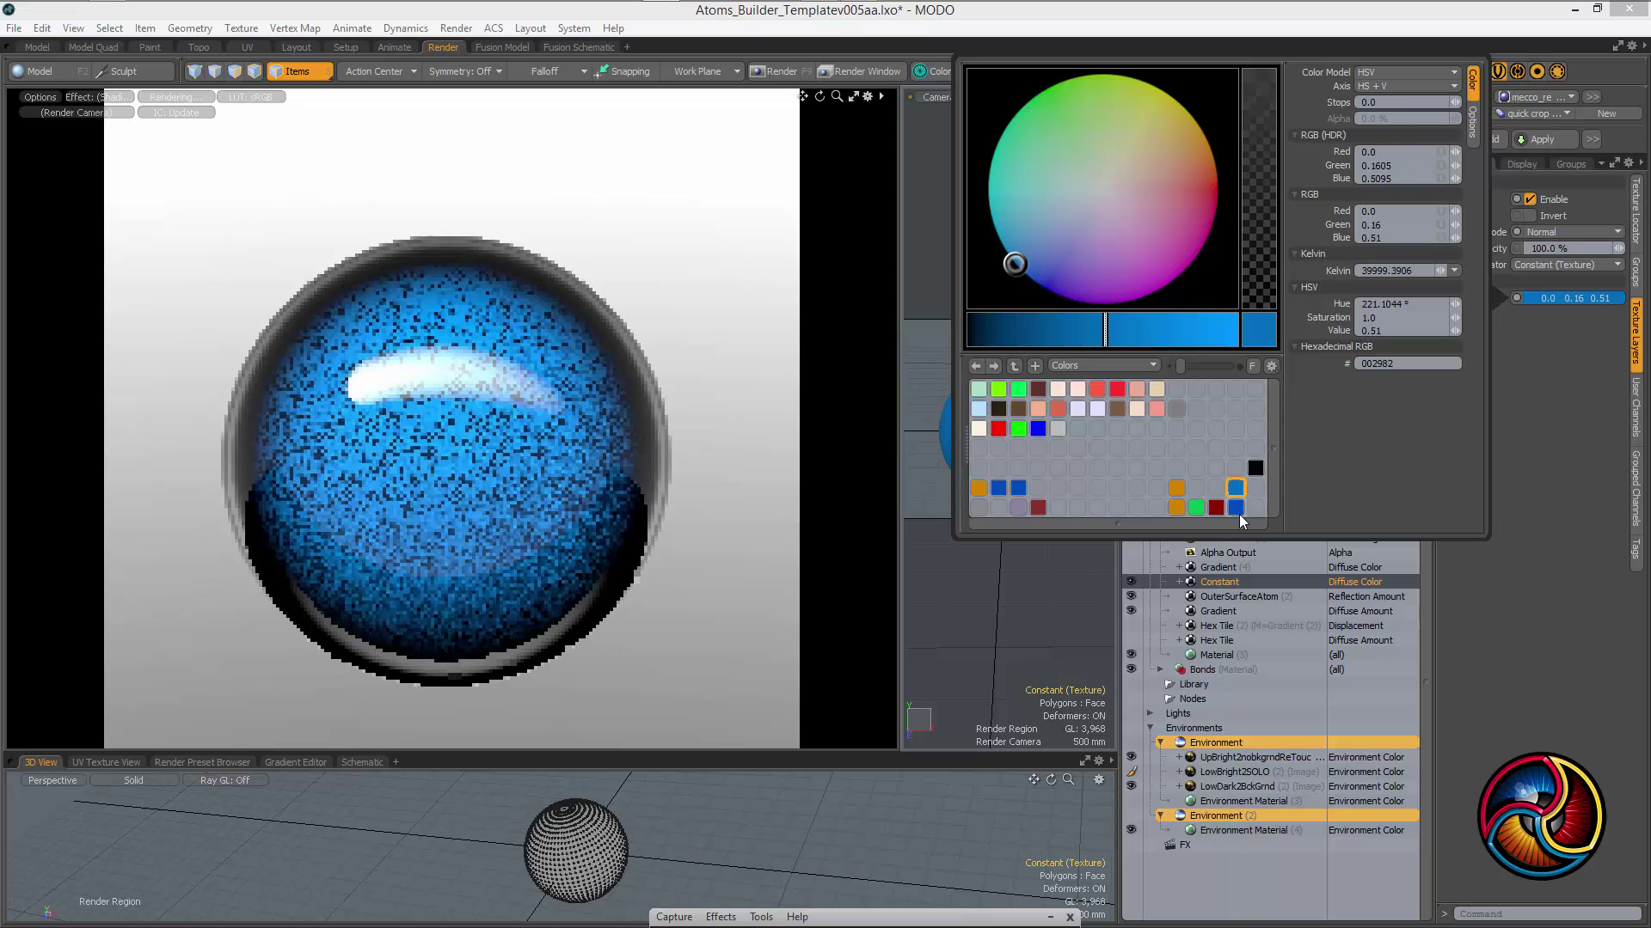
left_click(1176, 489)
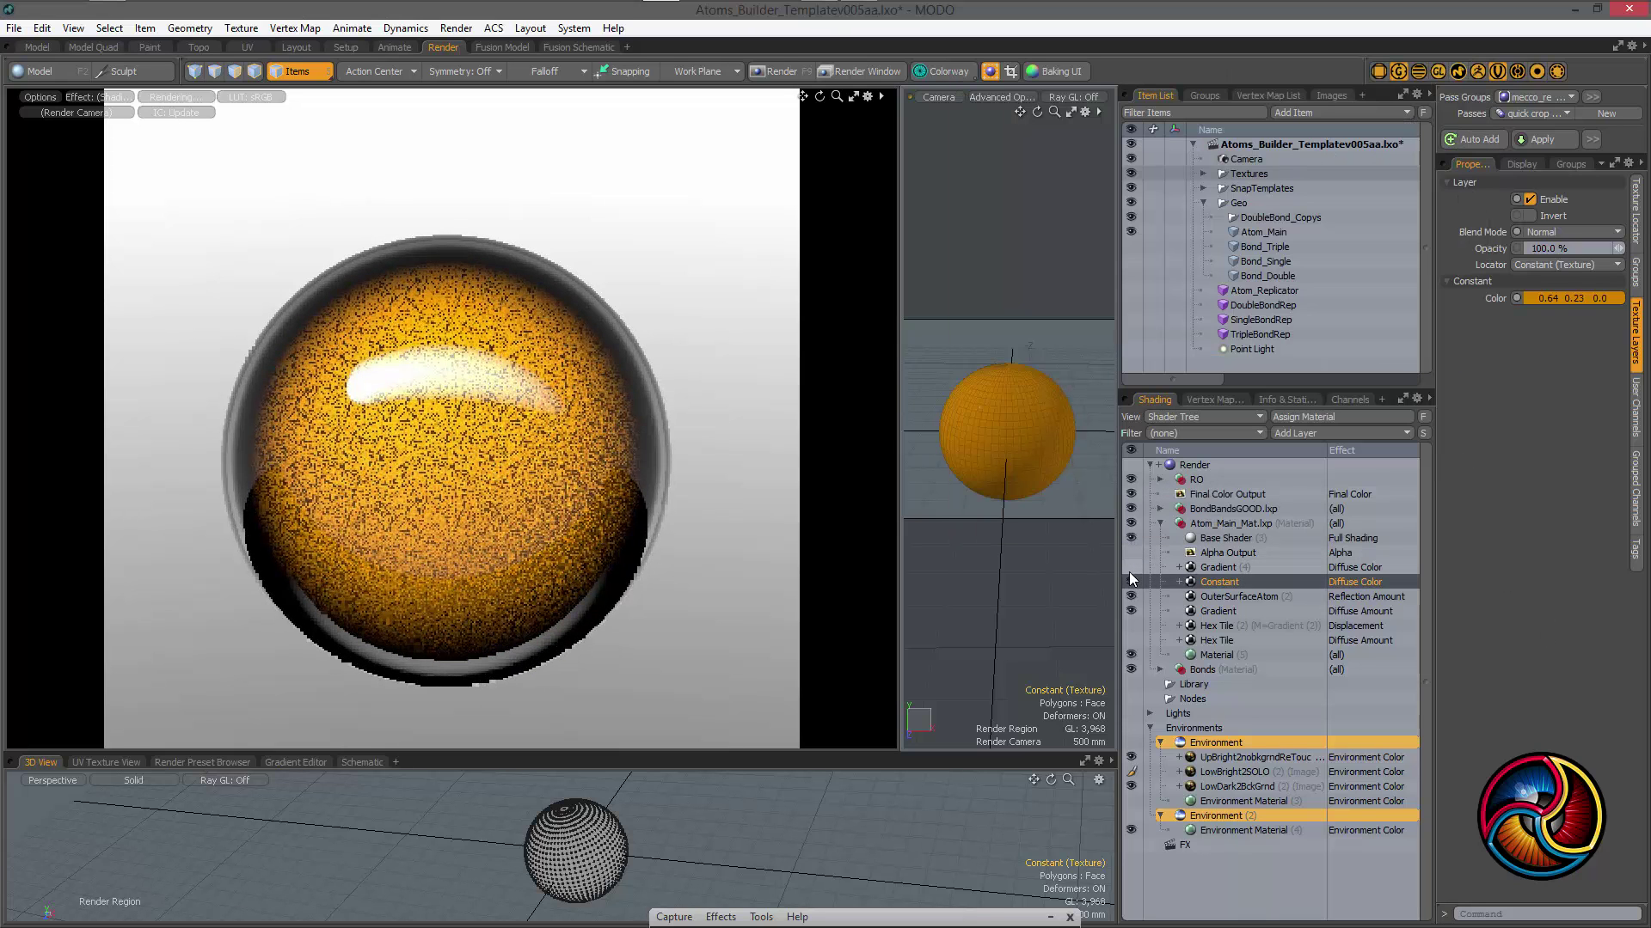
Restore the diffuse color Gradient in place of the Constant layer and select it
left_click(1130, 567)
left_click(1226, 567)
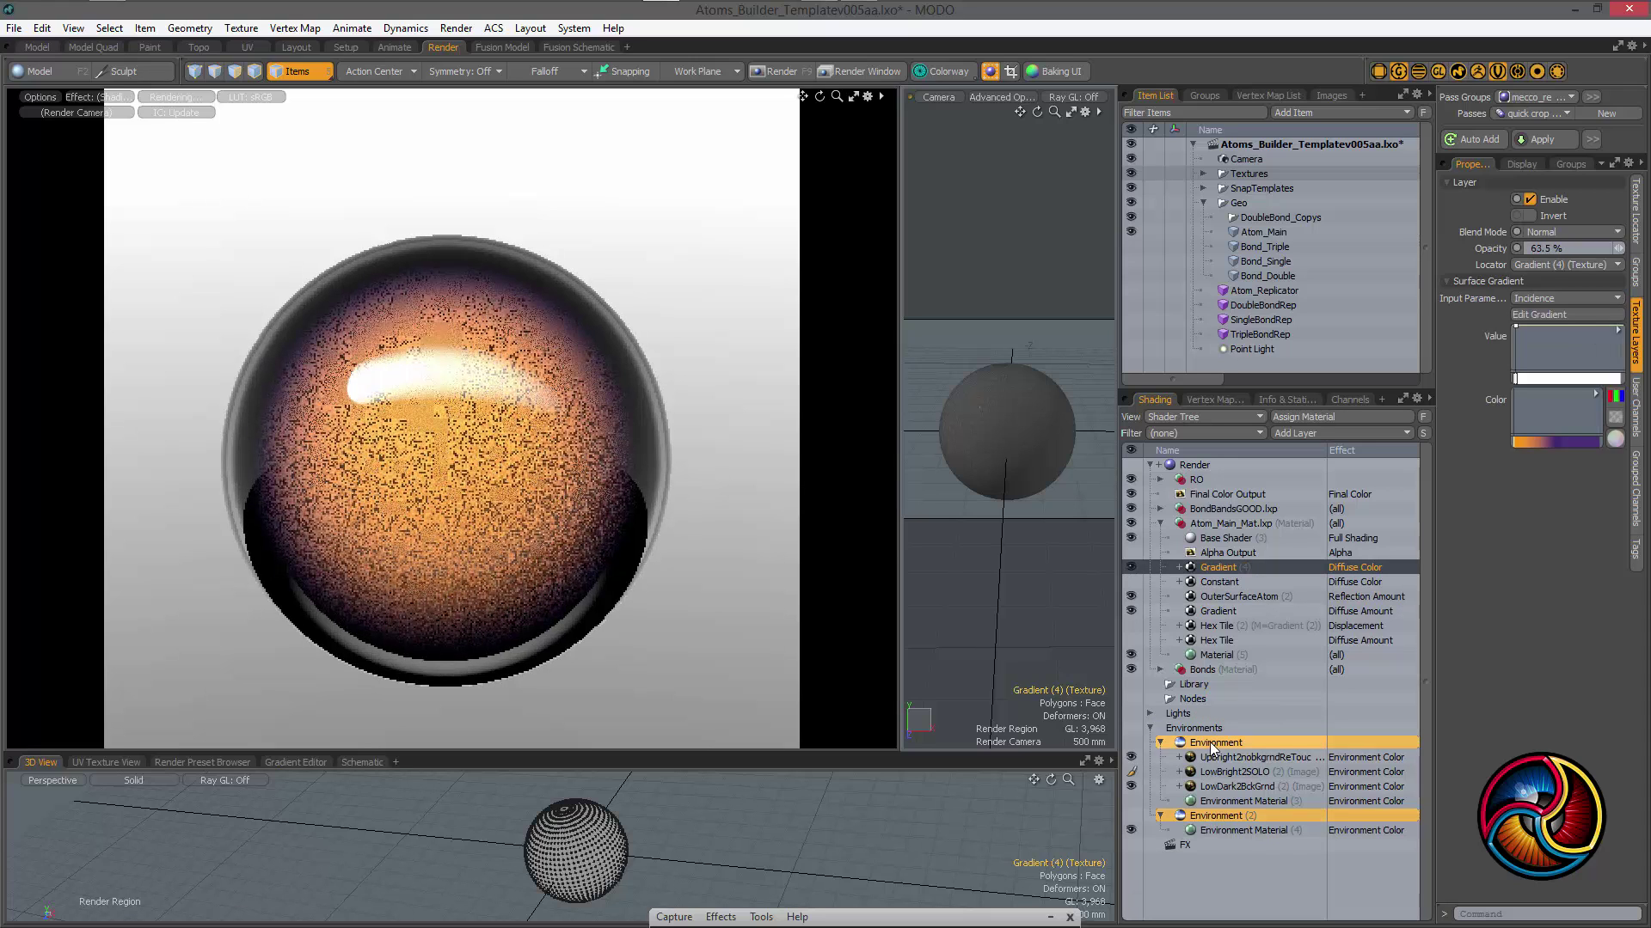
Select the UpBright2nobkgrndReTouched environment image layer and disable it
left_click(1229, 758)
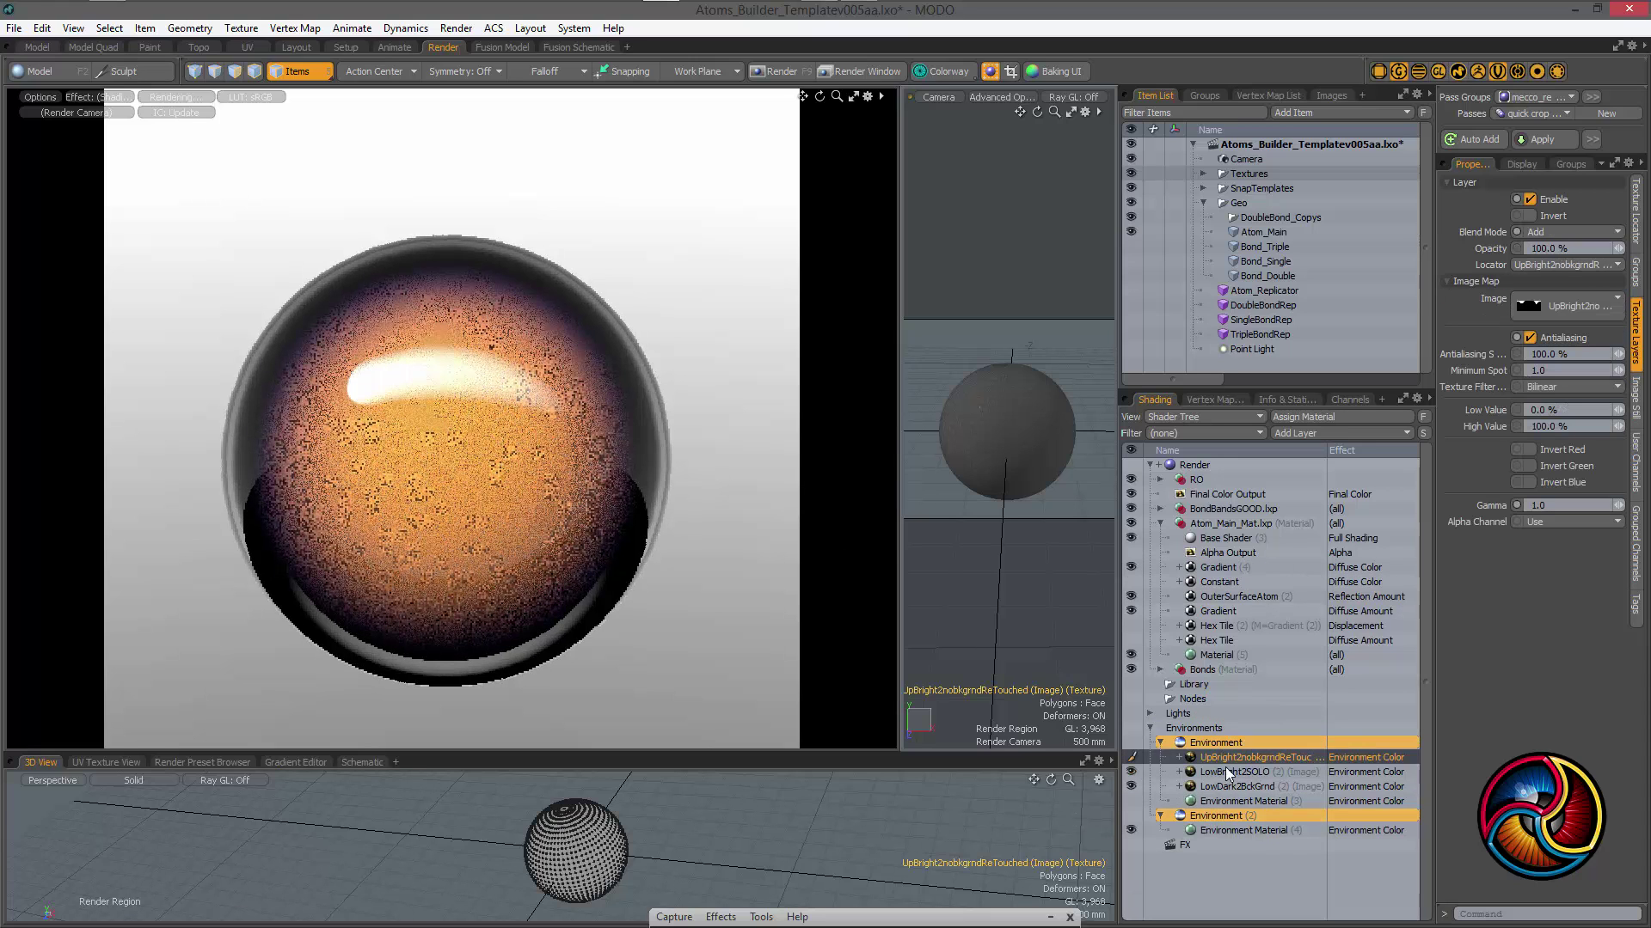
left_click(1131, 758)
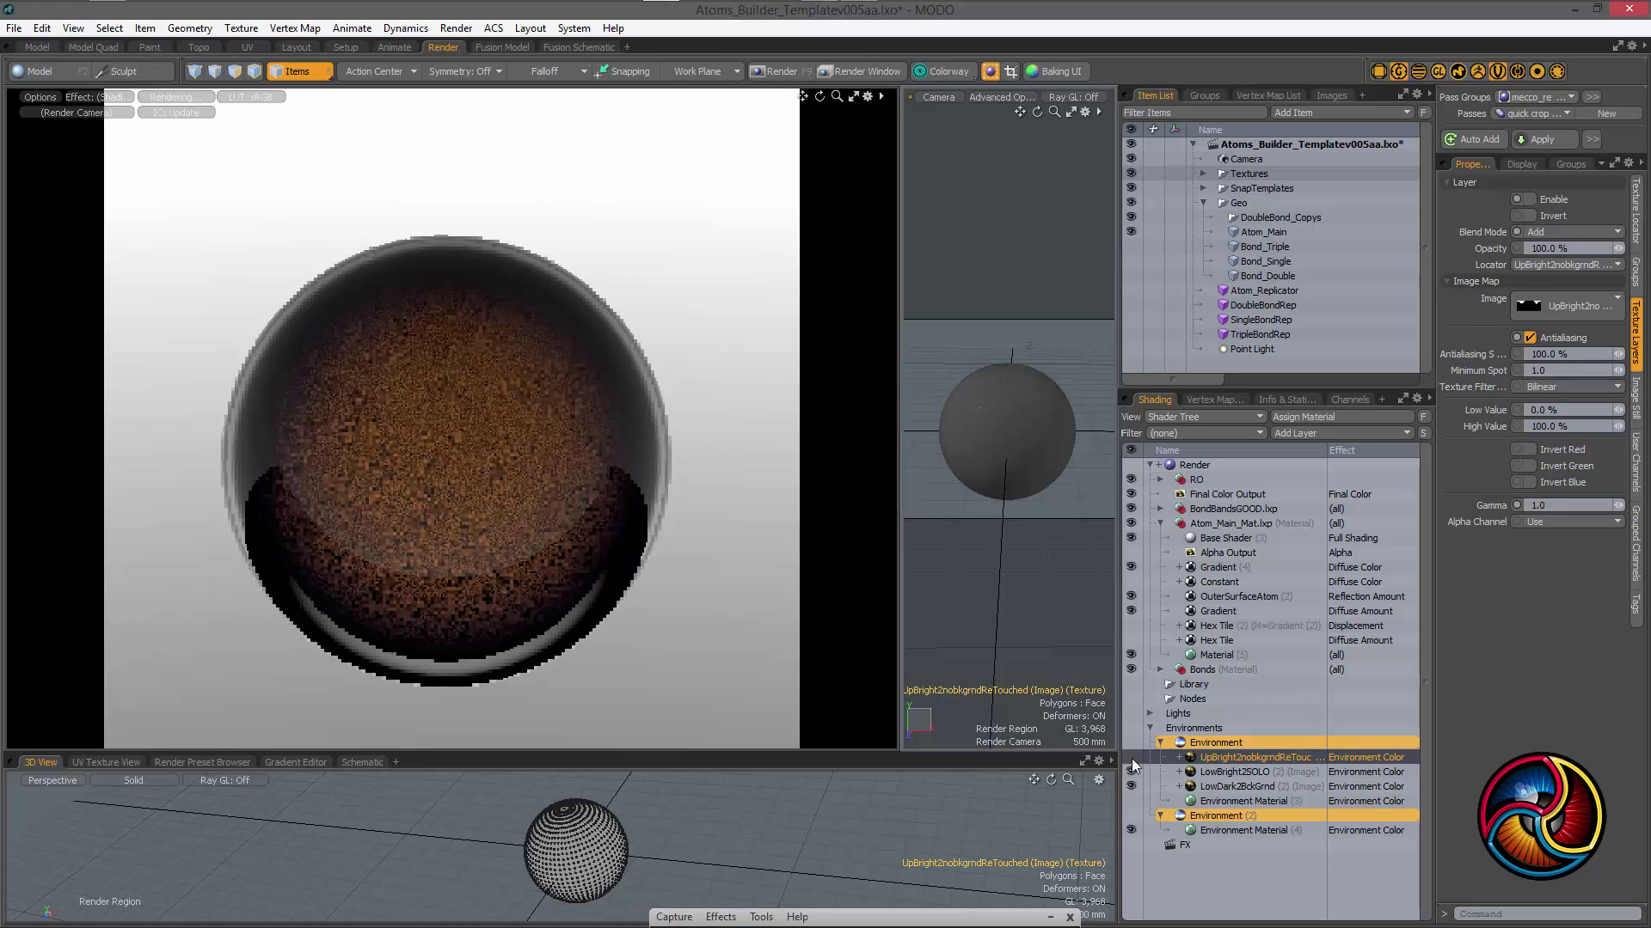
Re-enable the UpBright2nobkgrndReTouched environment image and set its texture locator's X rotation to 10° and then 0°
left_click(1131, 758)
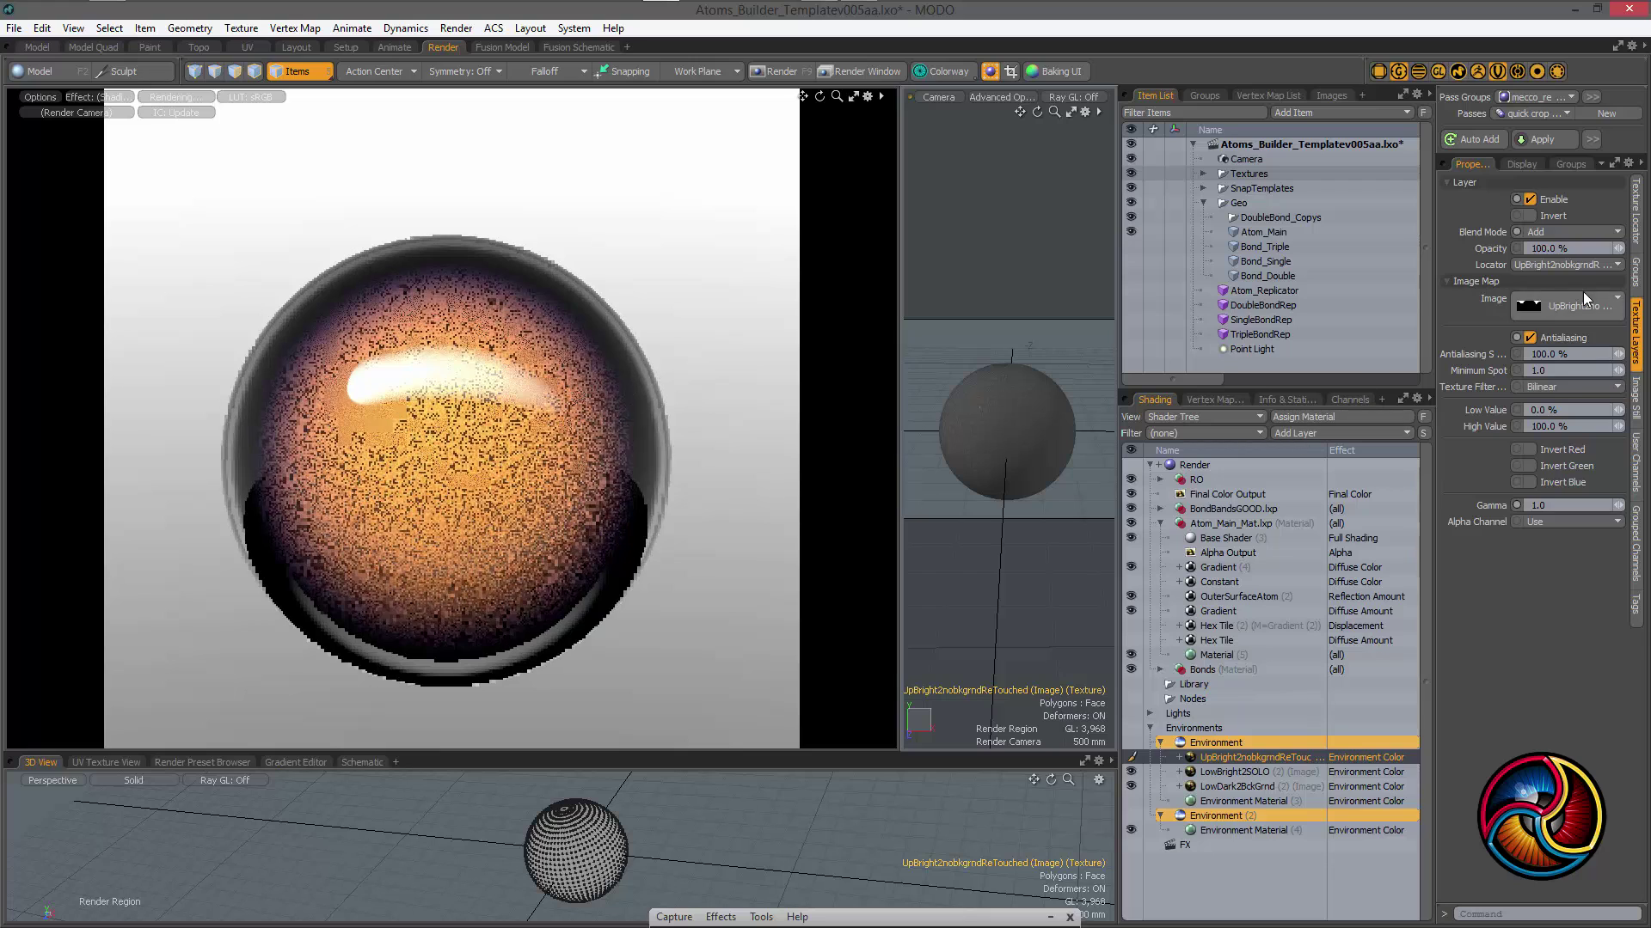
left_click(1636, 211)
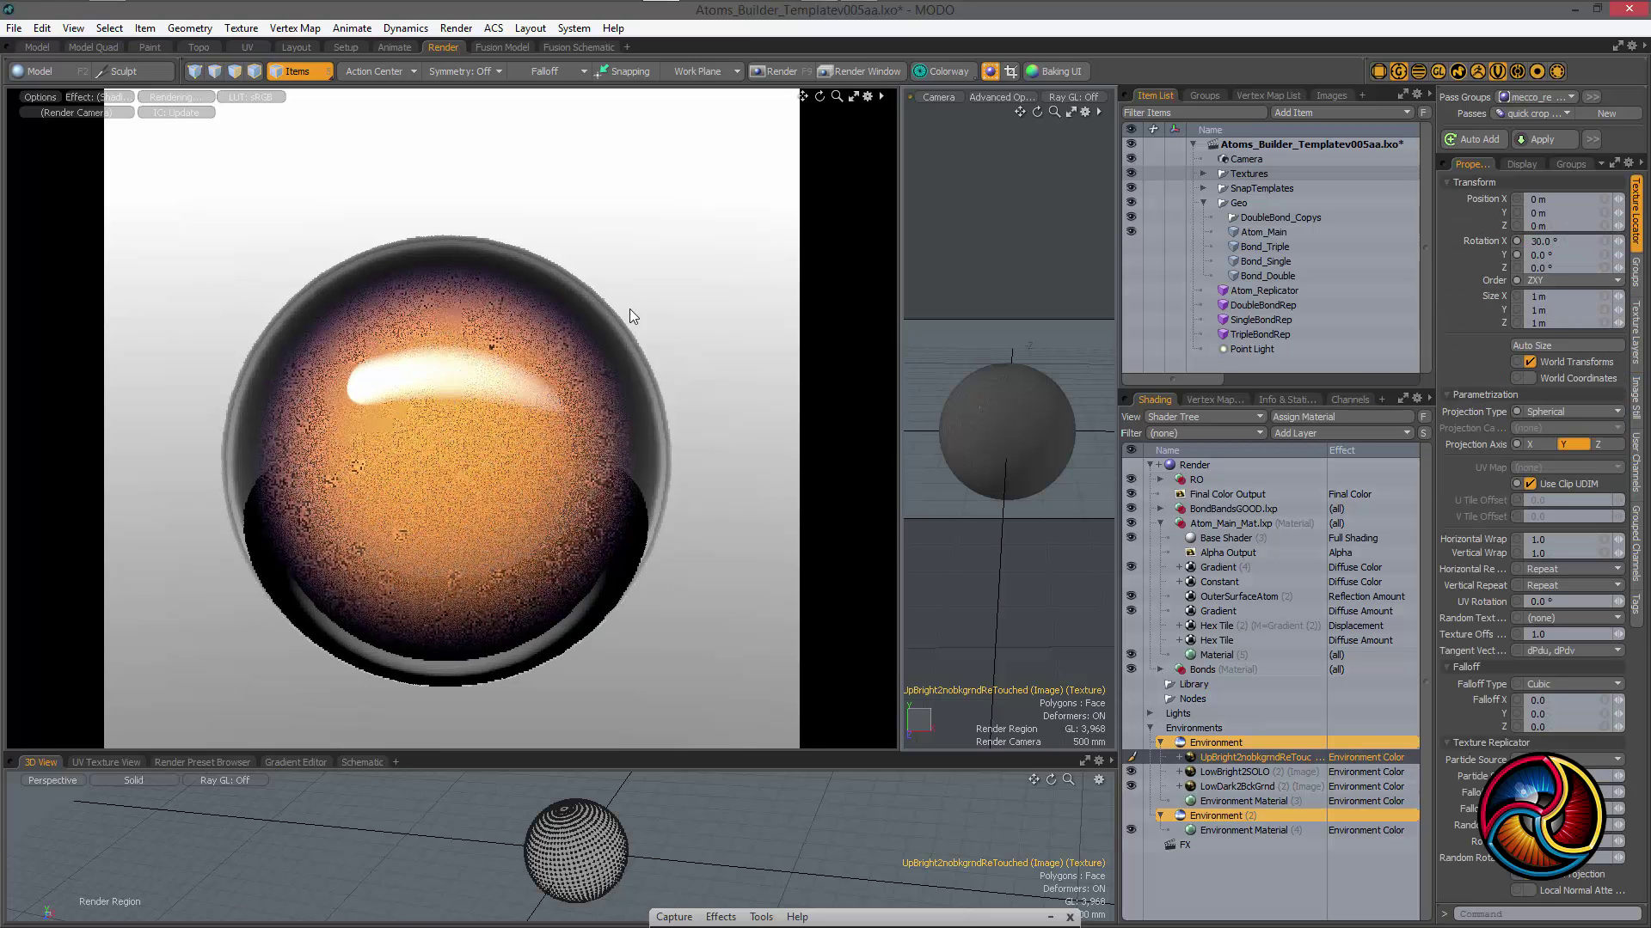
left_click(1589, 241)
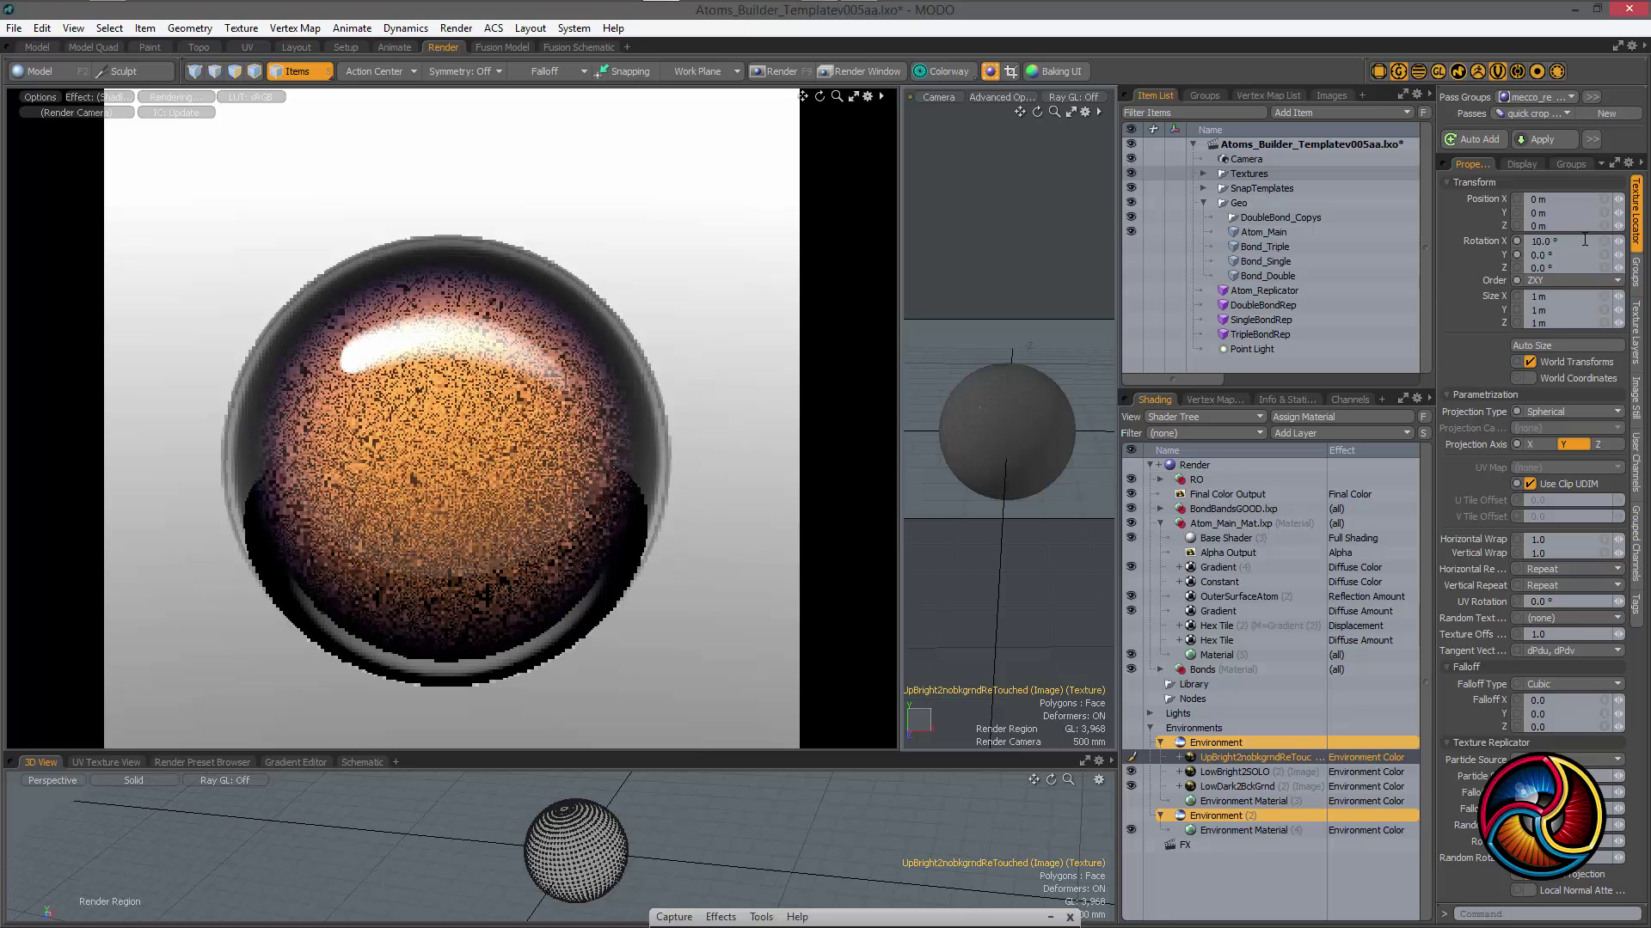
left_click(1585, 241)
type("0")
key("Return")
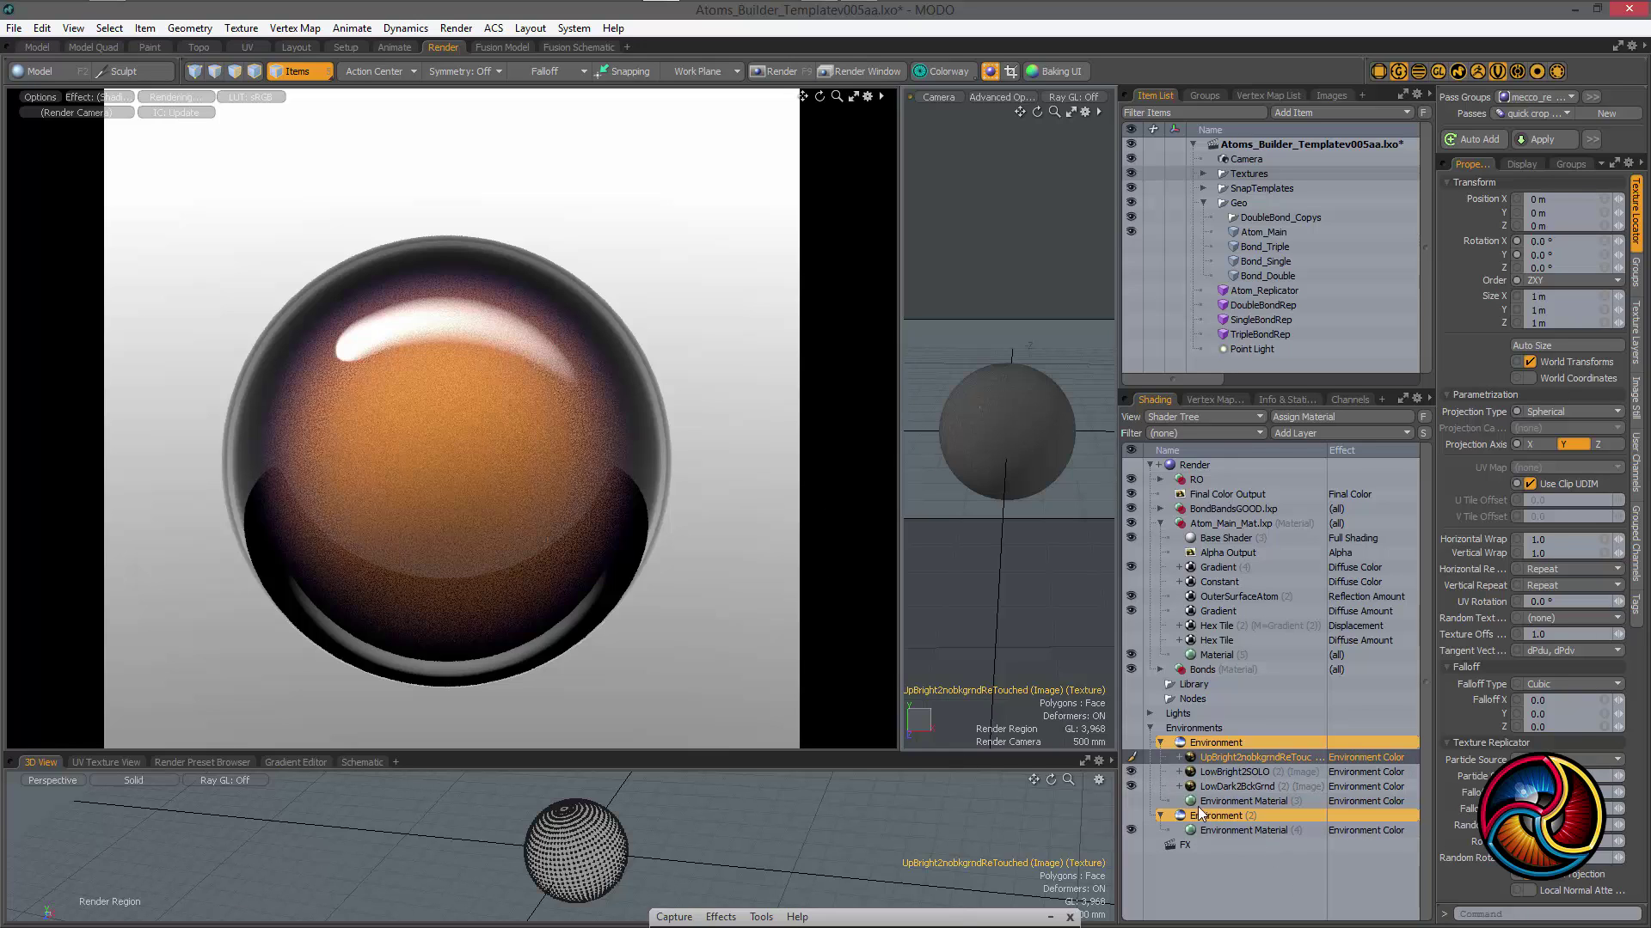
Select the LowBright2SOLO environment image, try X rotations of 20° and -20° on its texture locator, and set it to 0°
left_click(1238, 787)
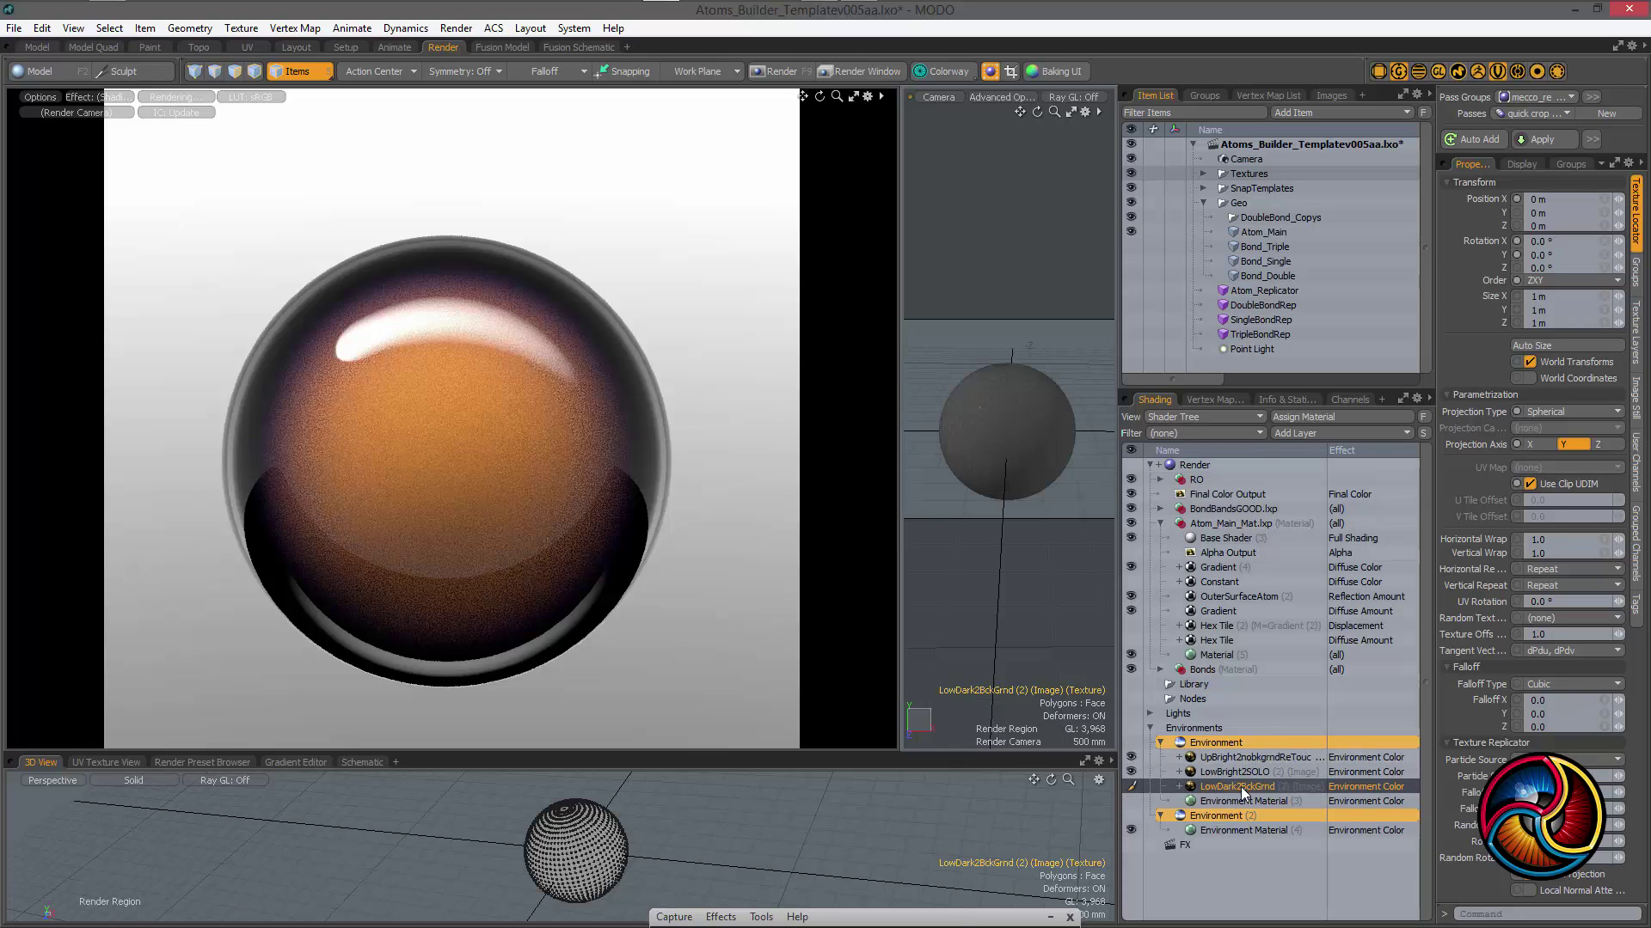
left_click(1252, 771)
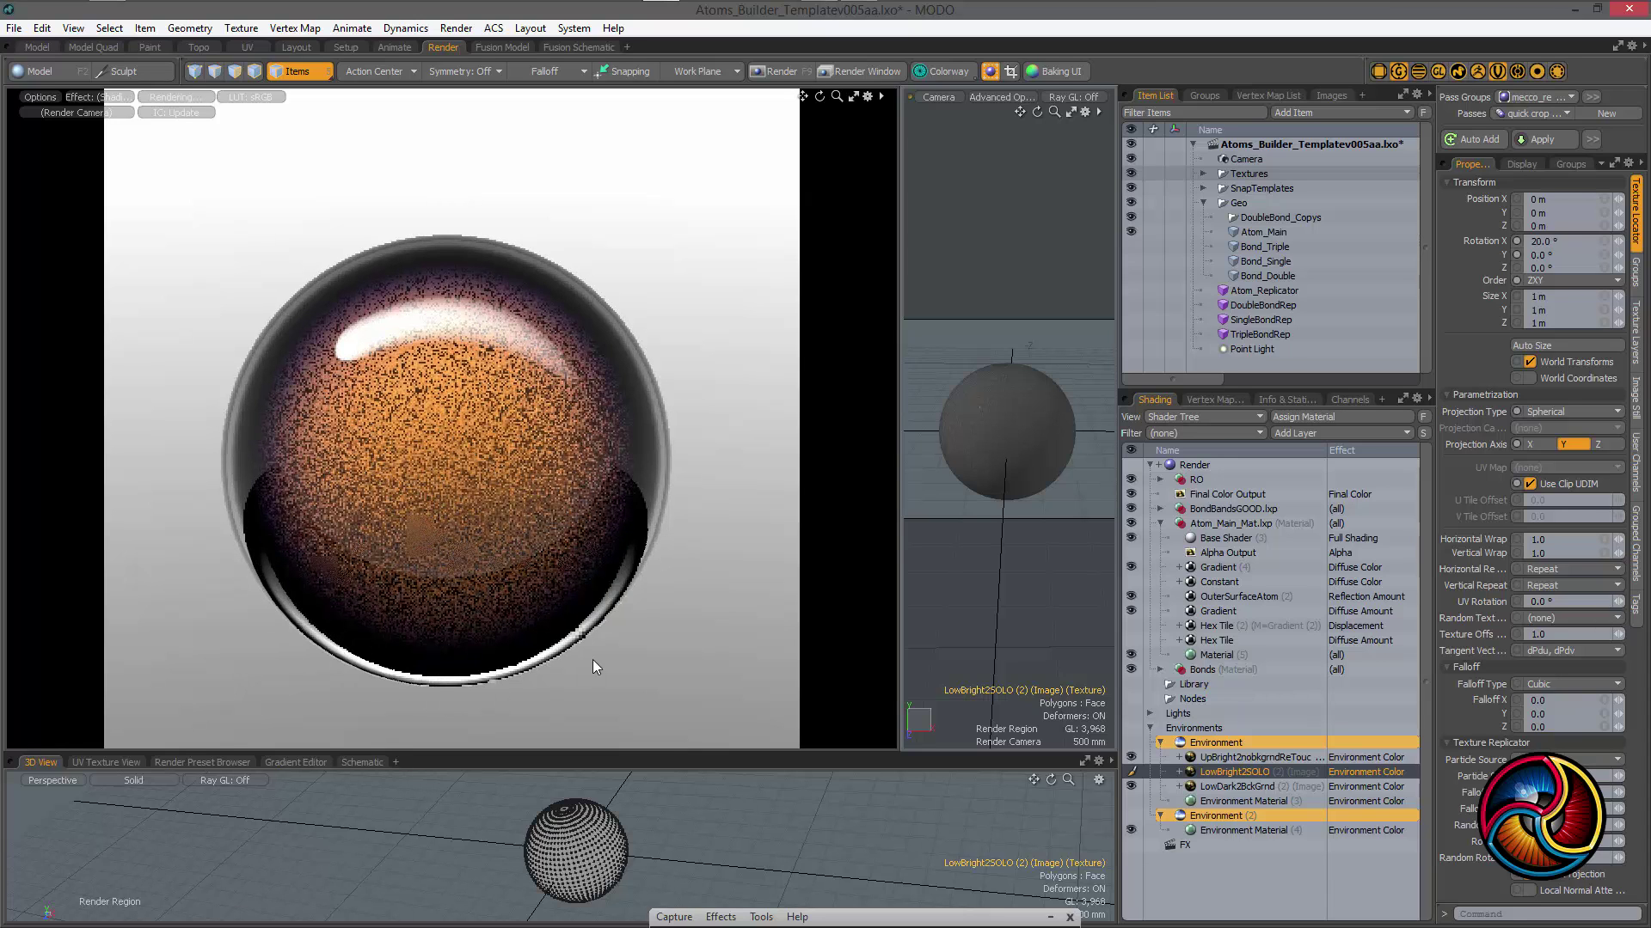
left_click(1552, 242)
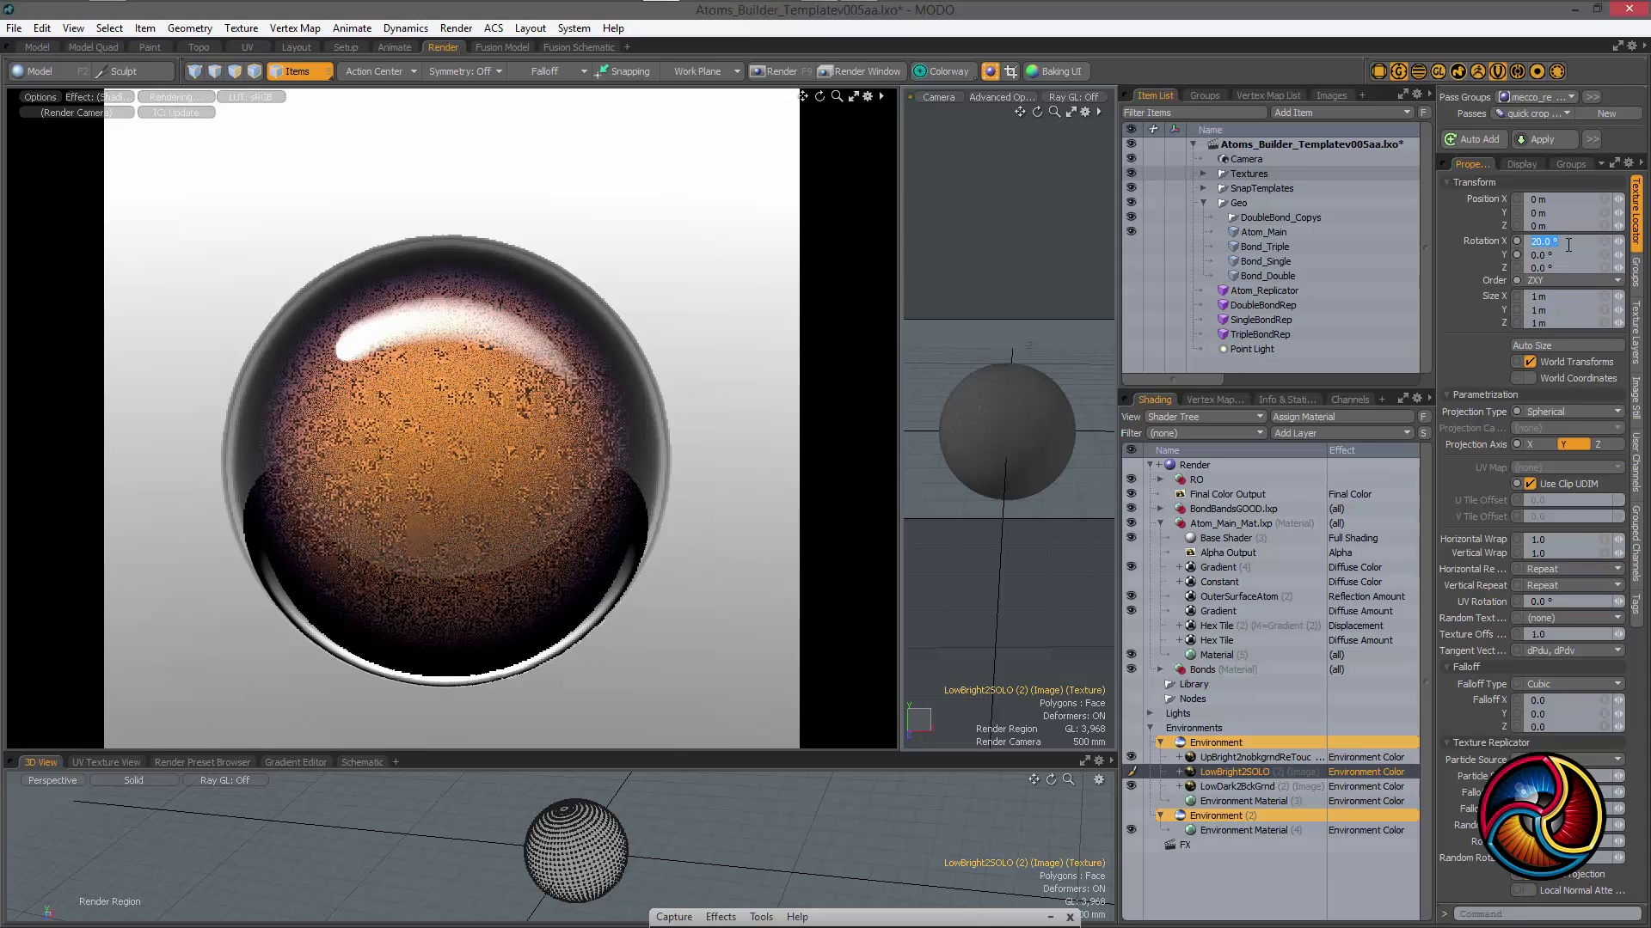
type("-20")
key("Return")
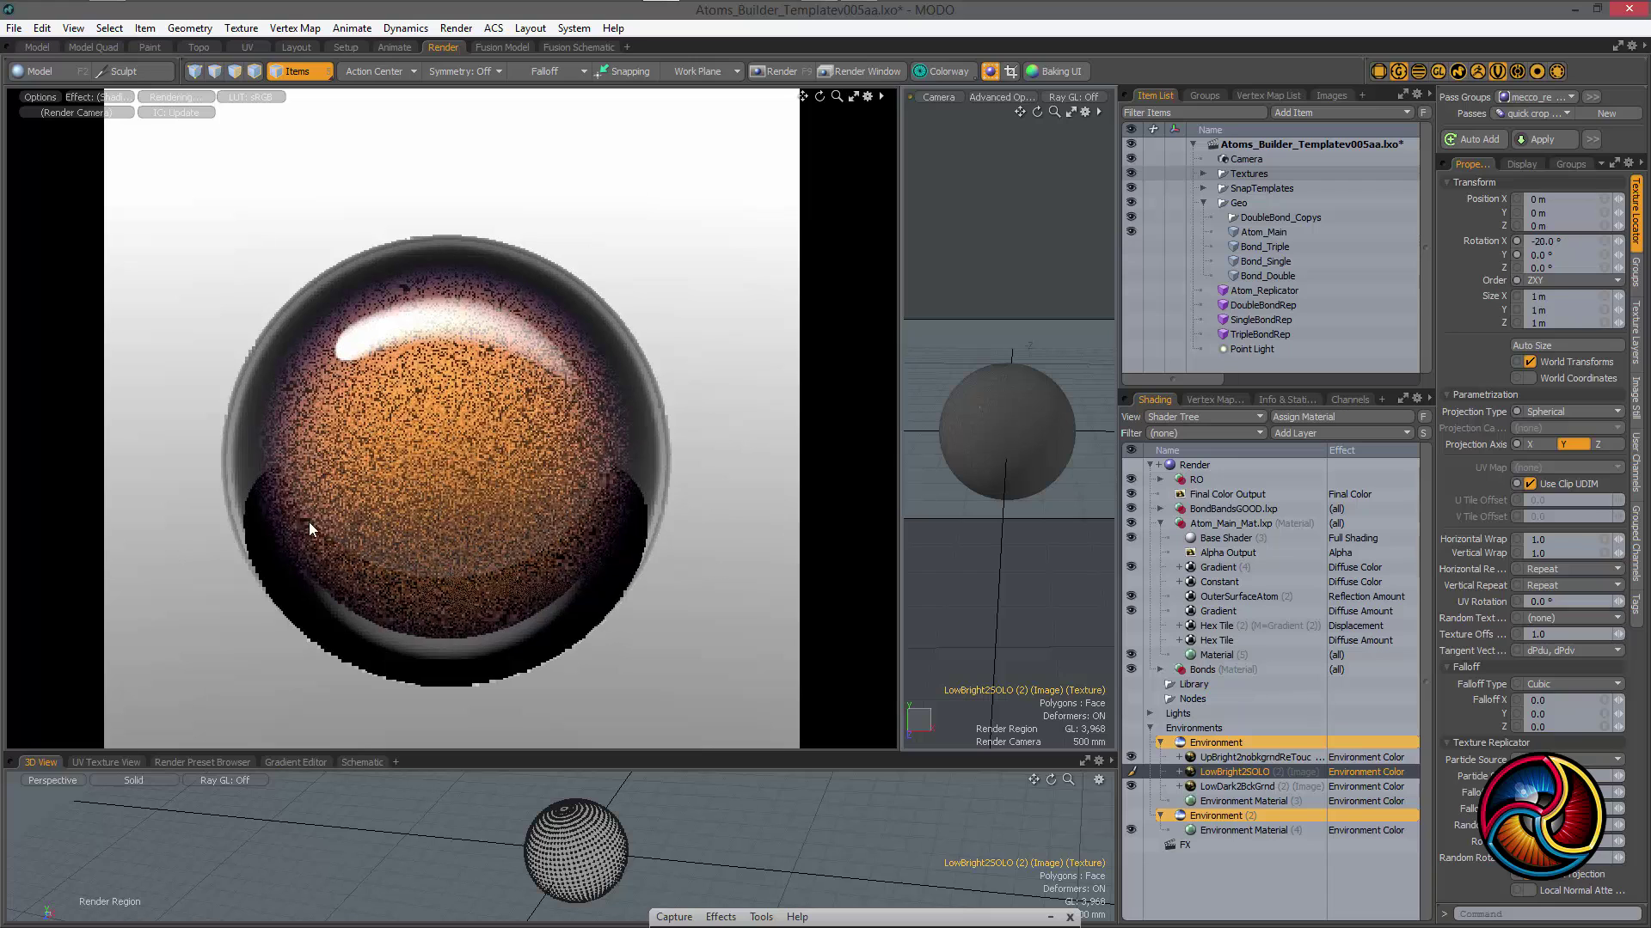
left_click(1548, 242)
type("0")
key("Return")
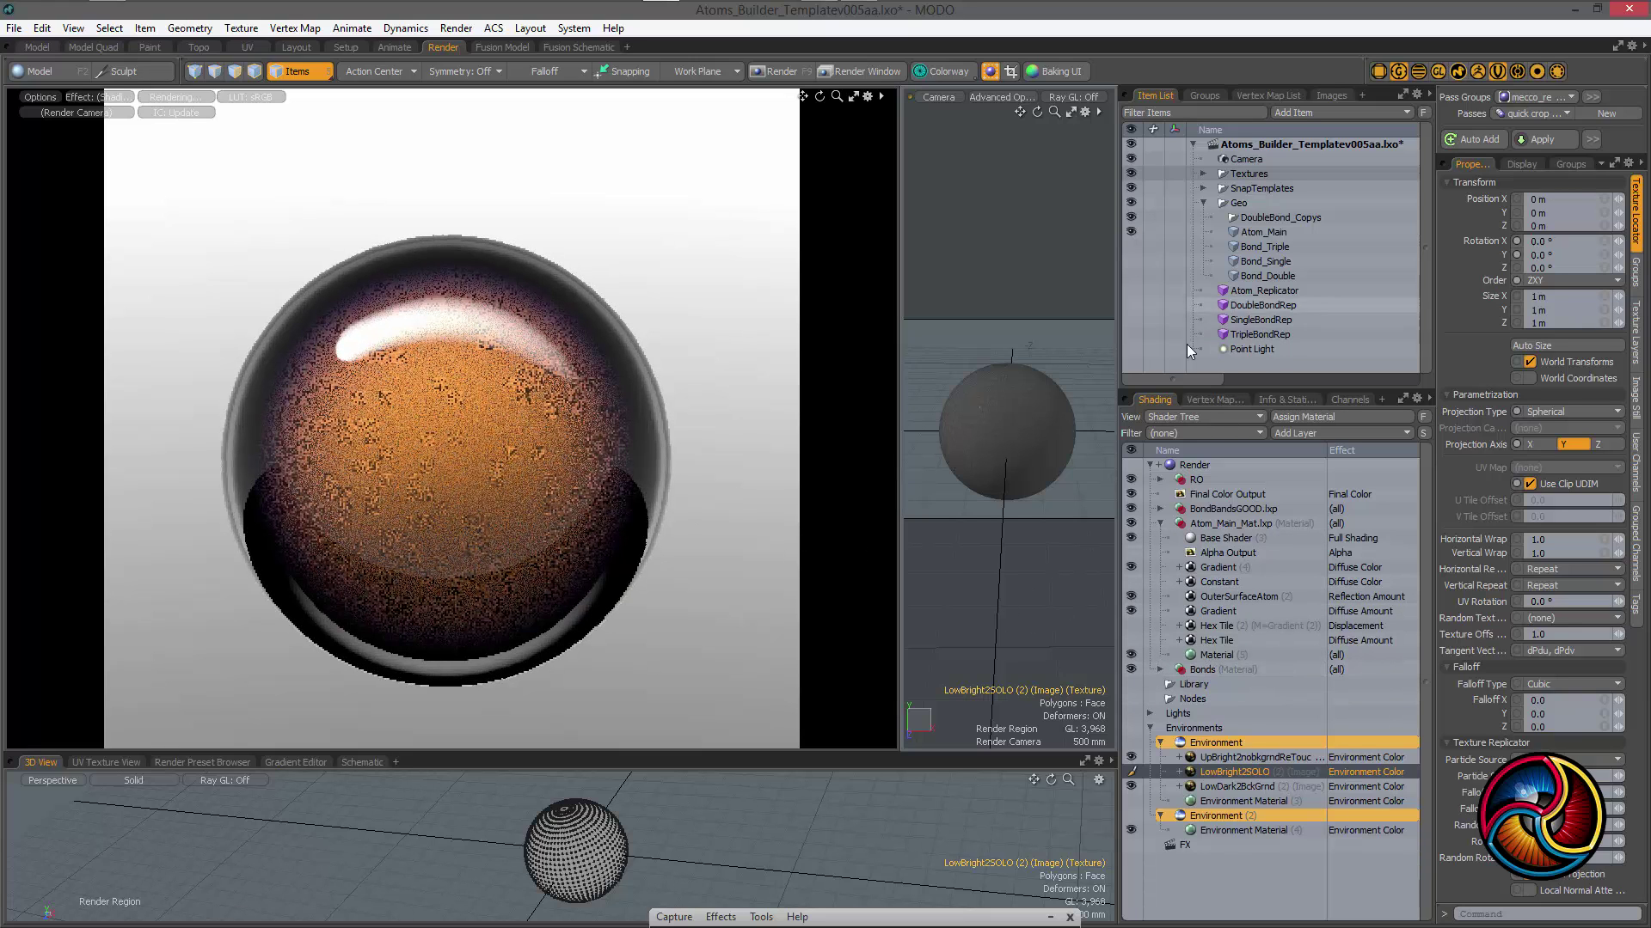
Show the Atom_Replicator copies and frame the group of atoms in the render preview
left_click(1138, 292)
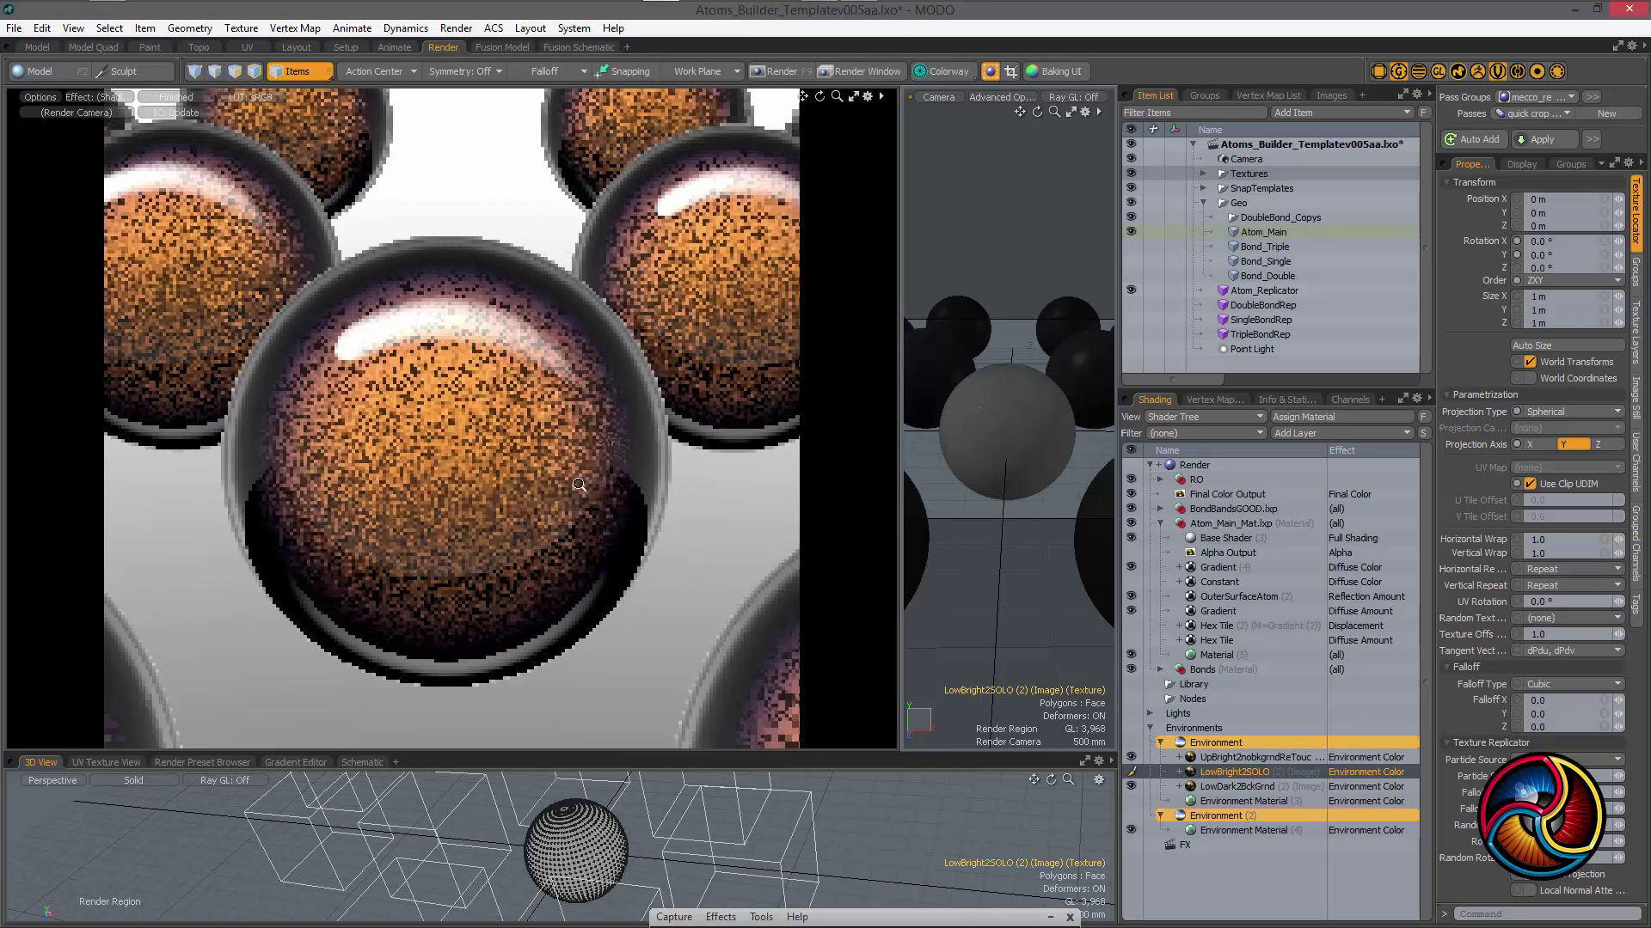
left_click_drag(546, 482, 337, 499)
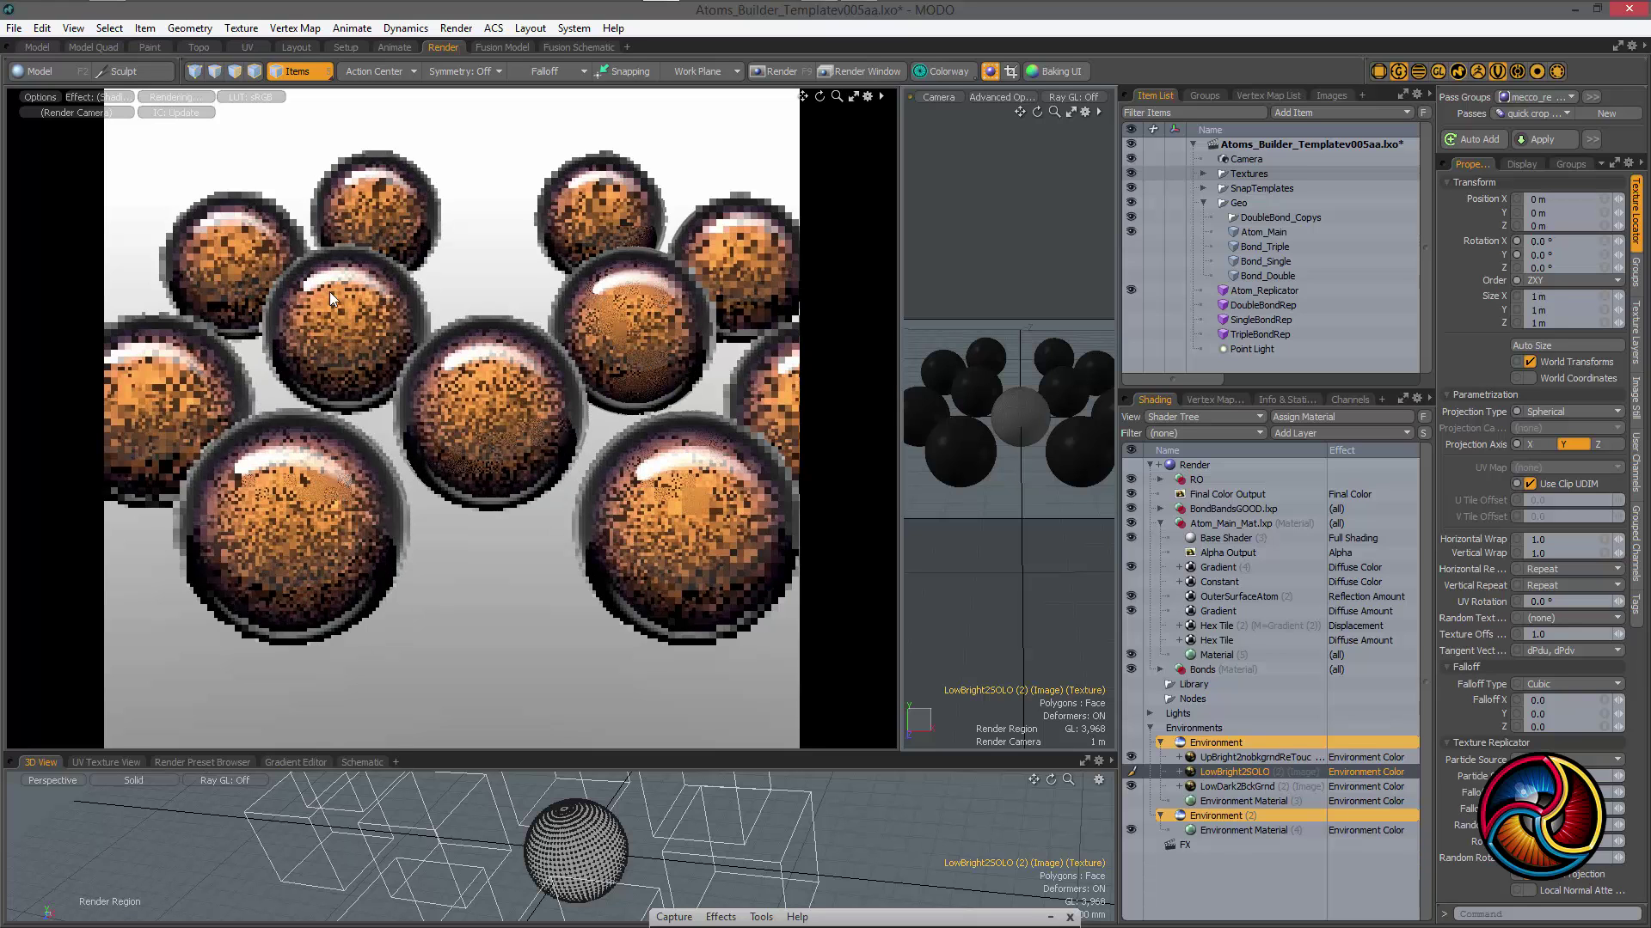
left_click(39, 97)
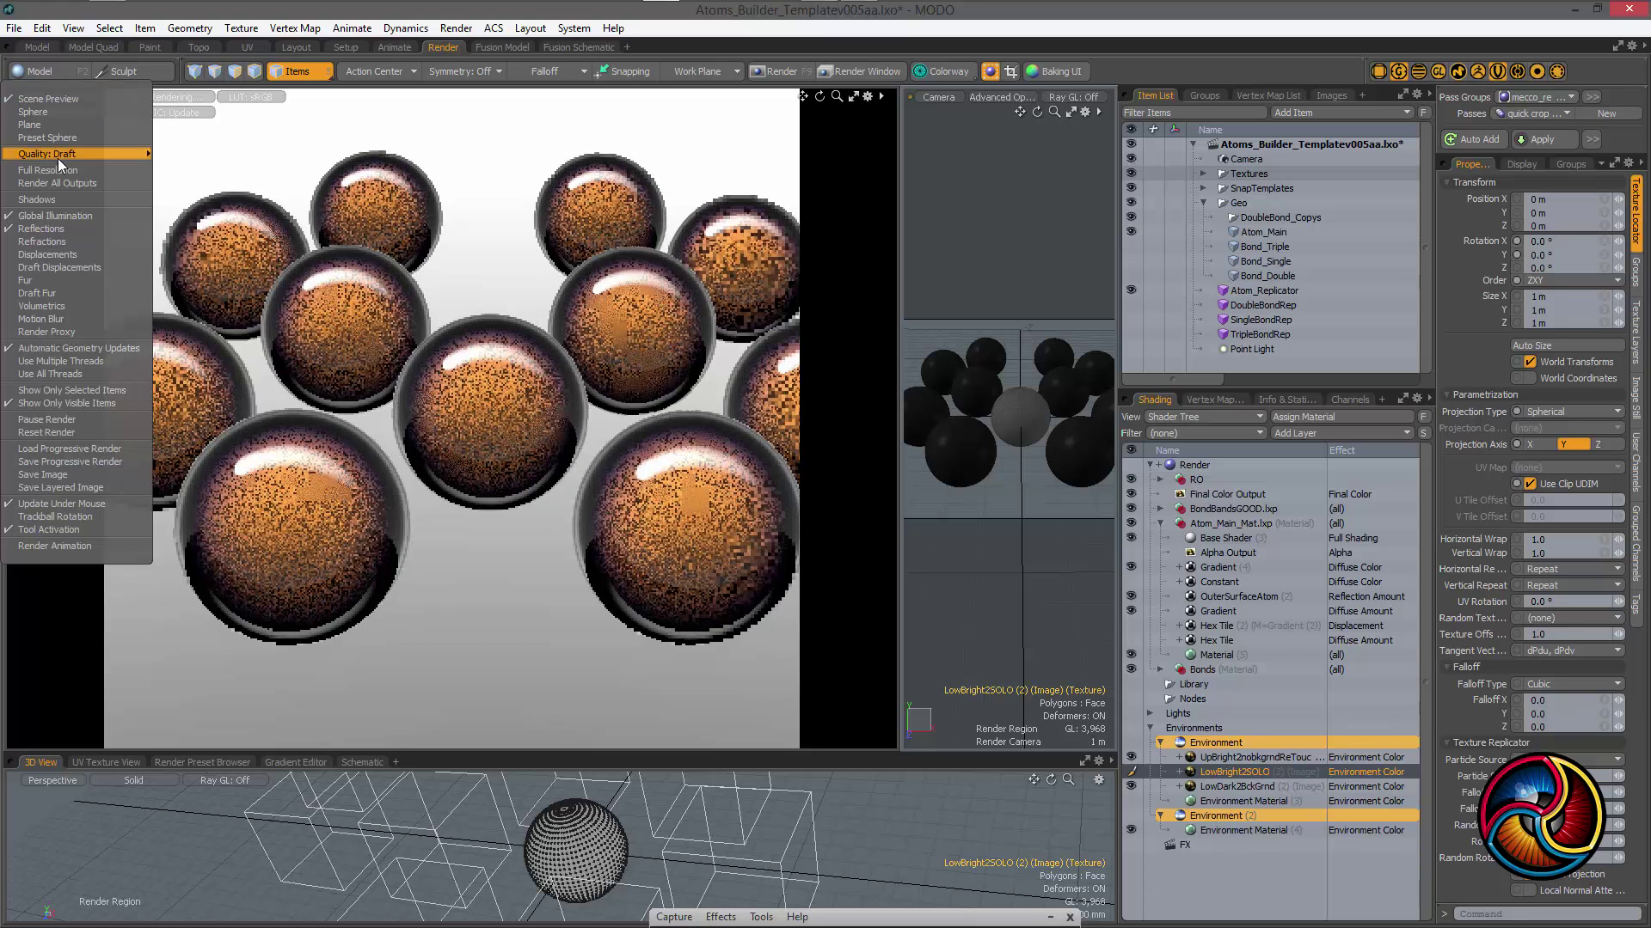
left_click(450, 58)
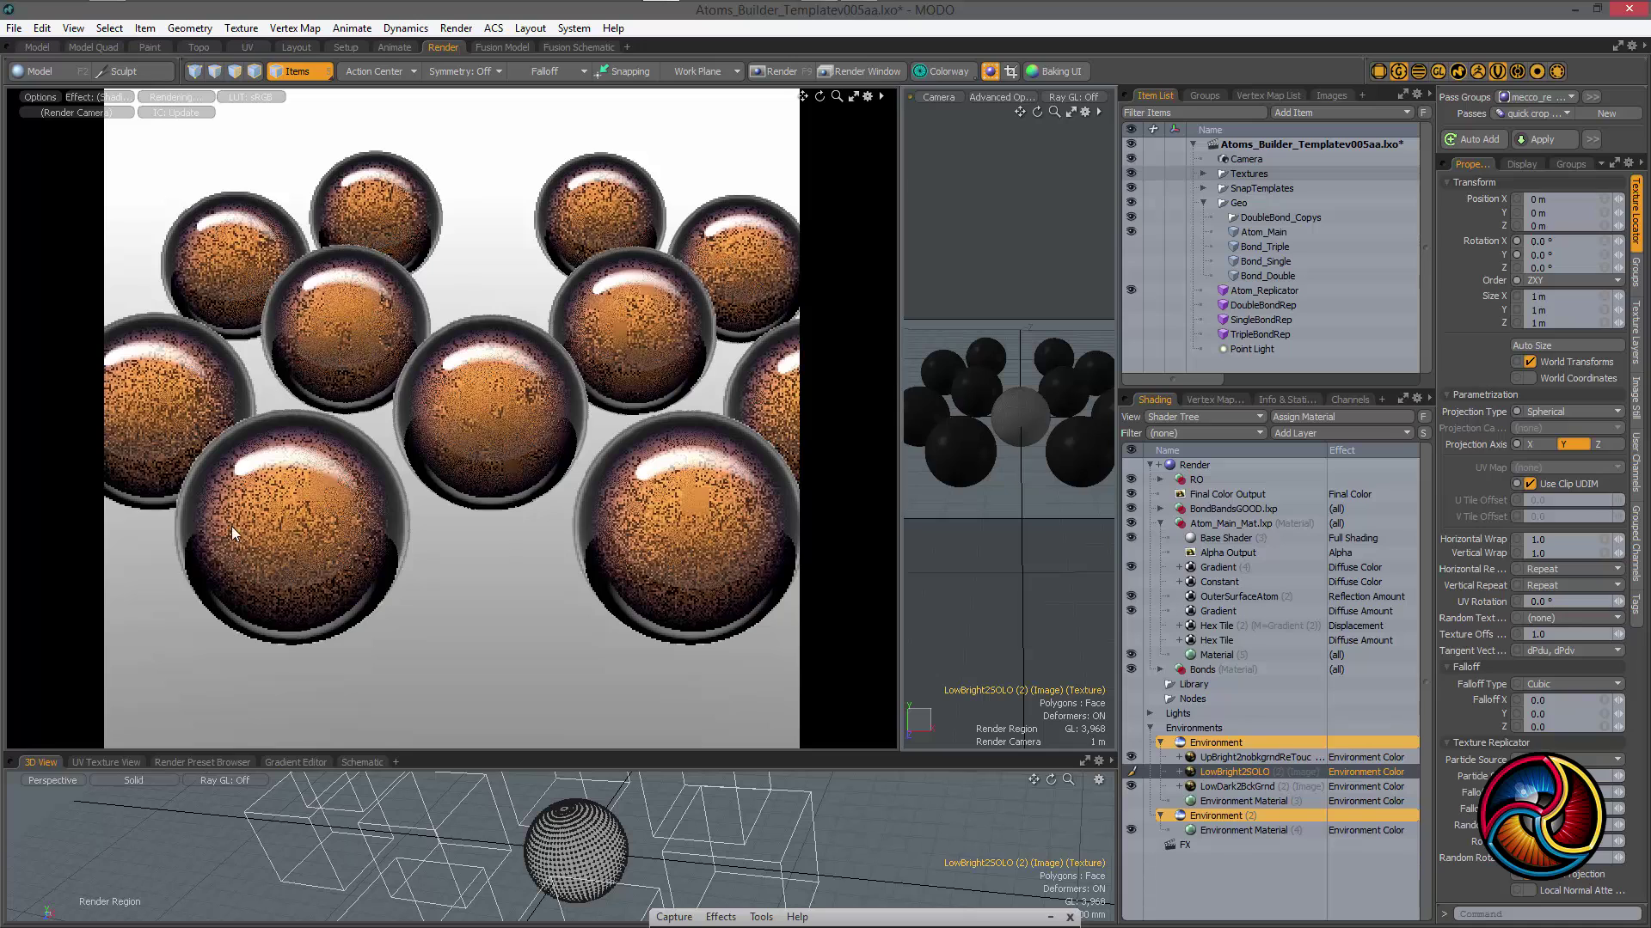
Try X rotations of 50° and 30° on the UpBright2nobkgrndReTouched environment image and set it to 20°
left_click(1255, 757)
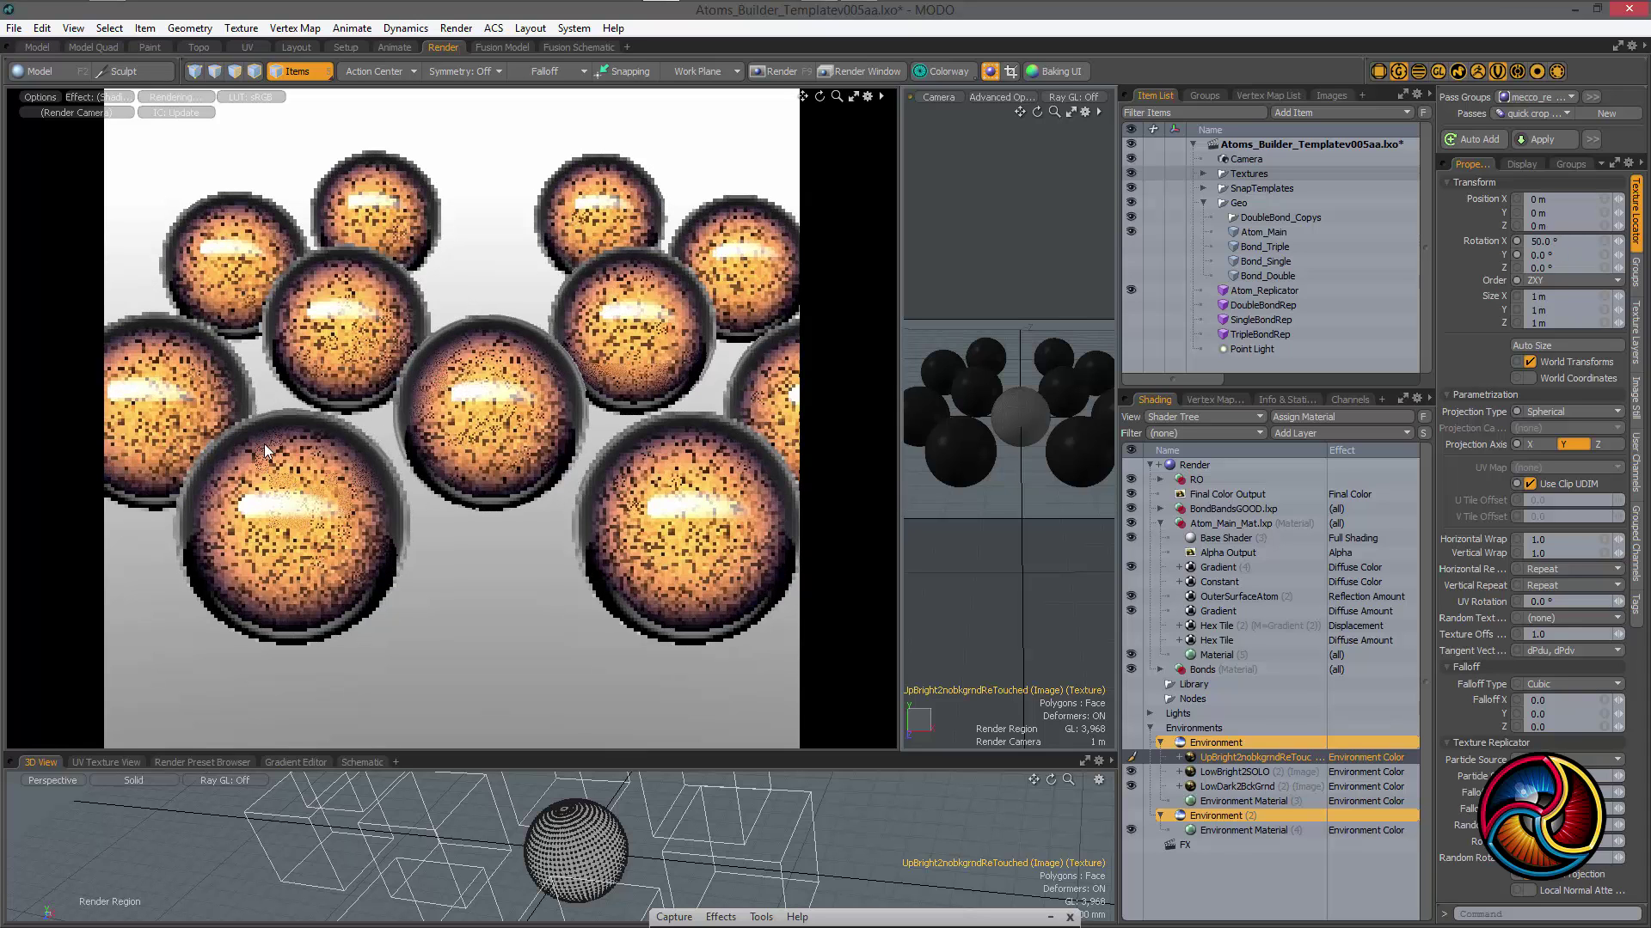
left_click(1559, 242)
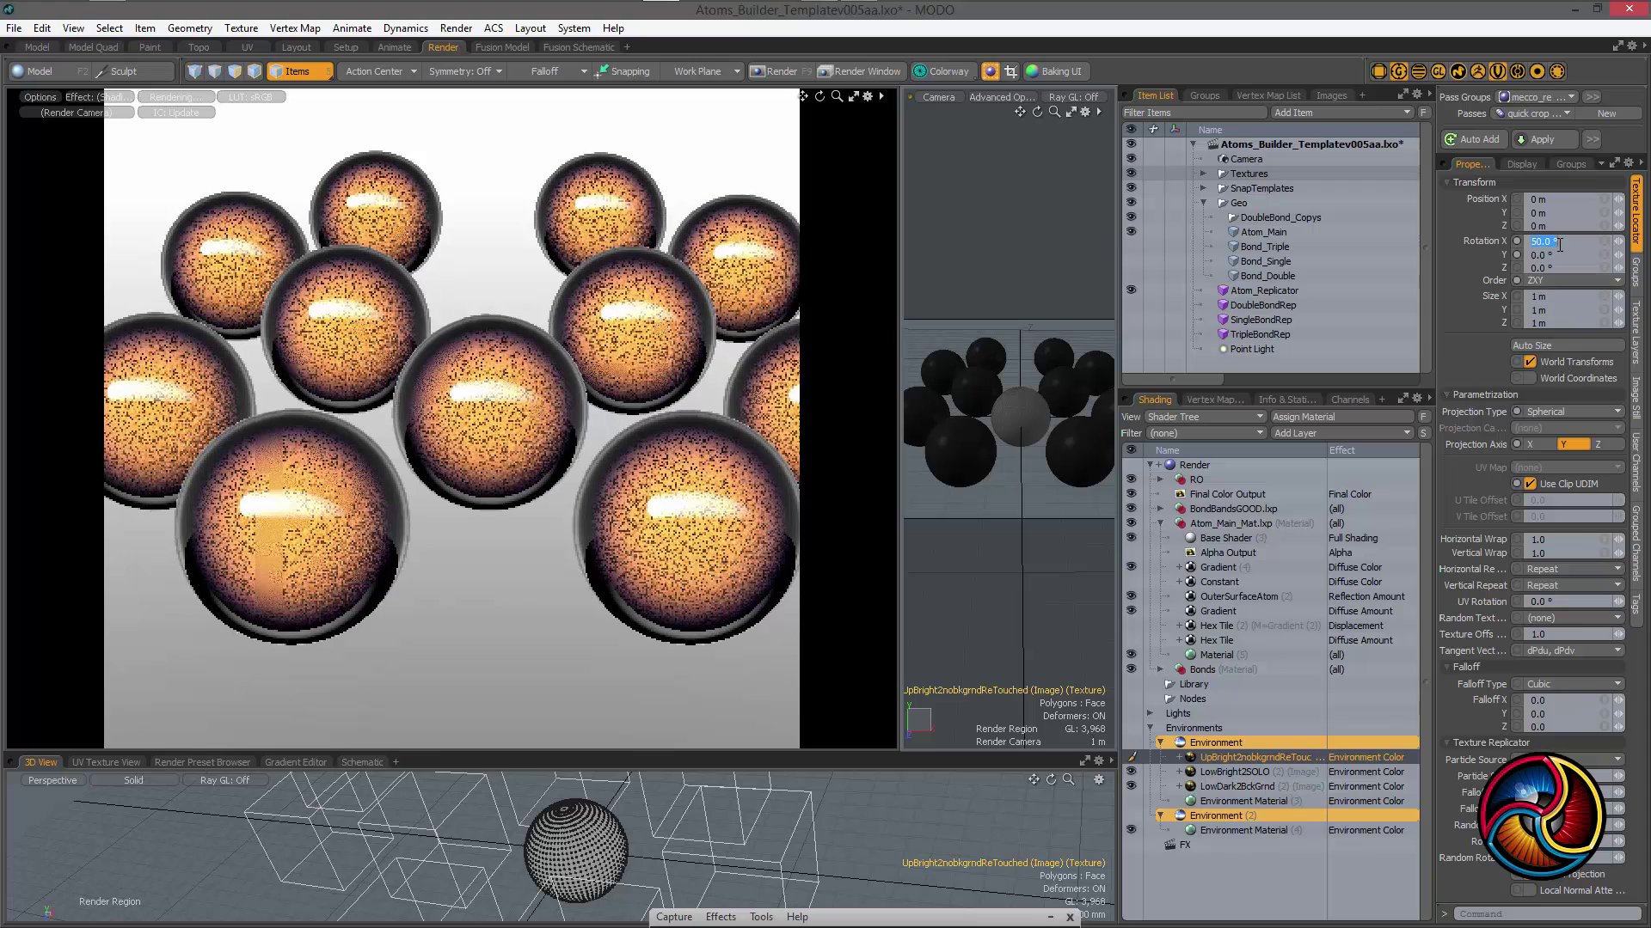
type("30")
key("Return")
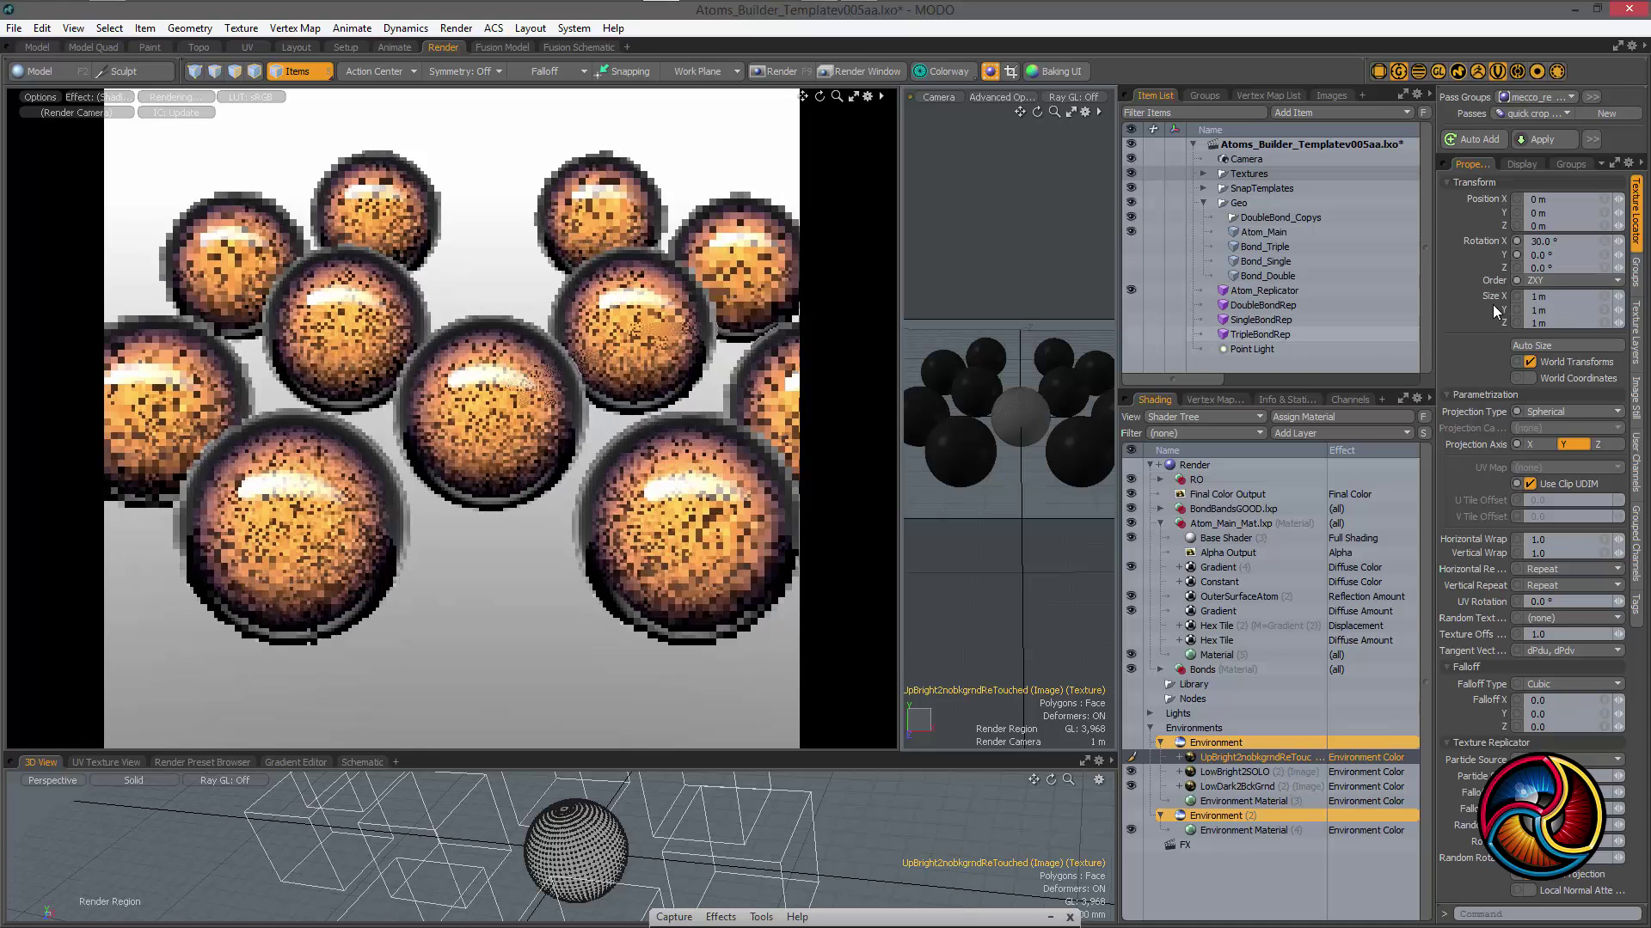
left_click(1563, 242)
type("20")
key("Return")
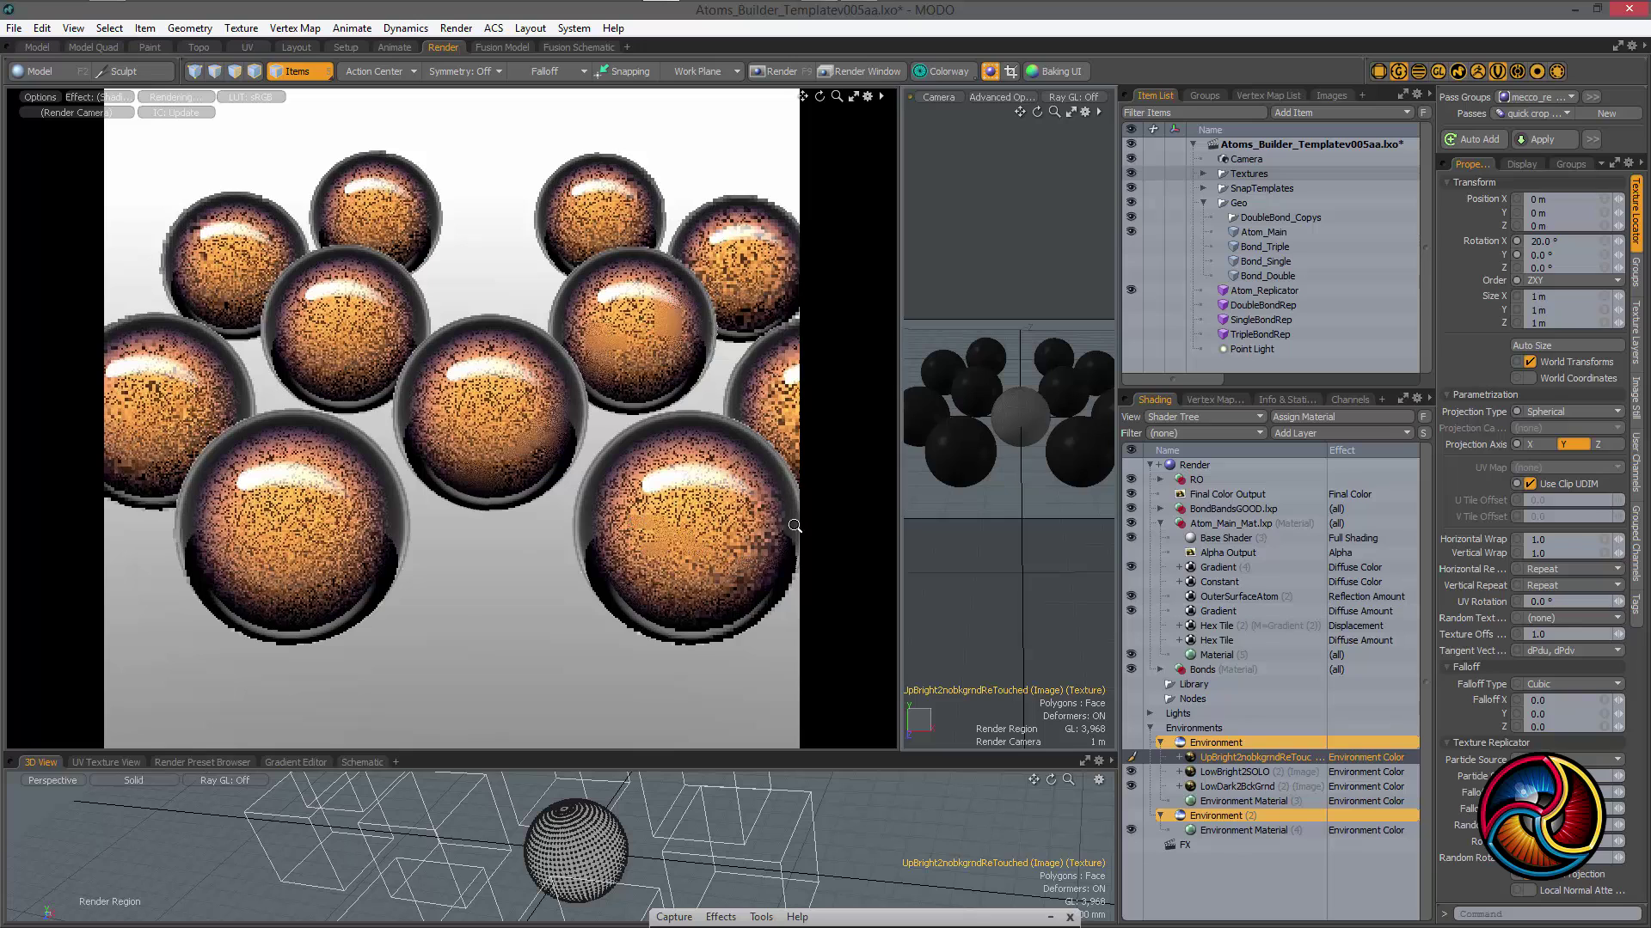
Show the DoubleBondRep bonds between the atoms and inspect the molecule's reflections up close from different angles
left_click_drag(929, 523, 504, 376, "ctrl+alt")
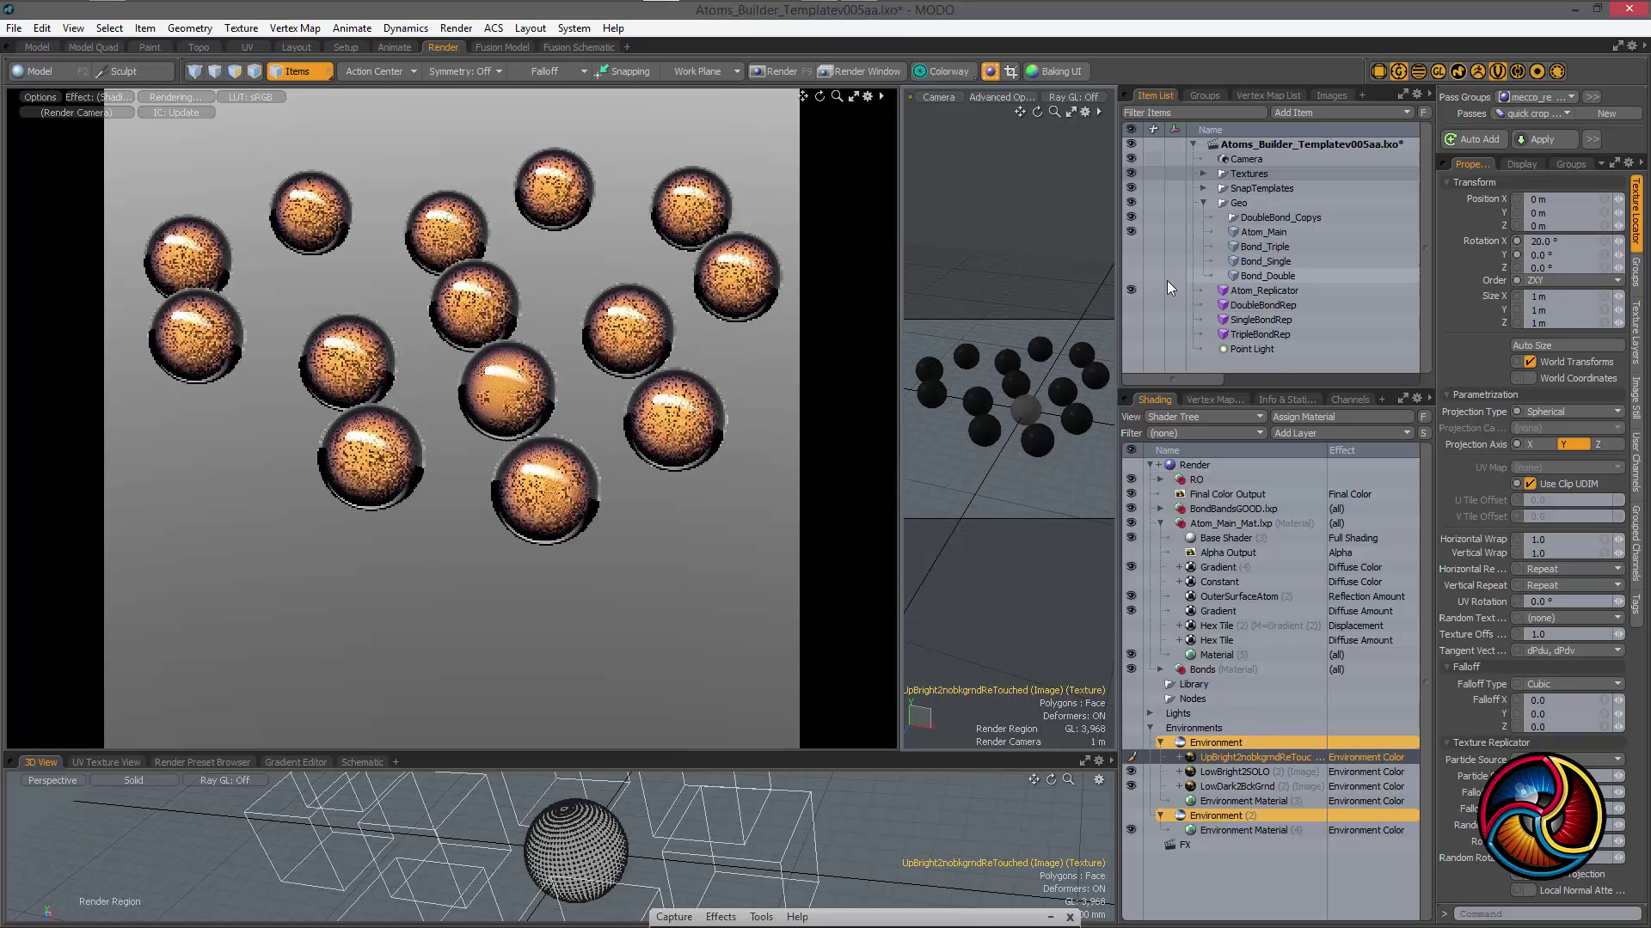
left_click(1130, 306)
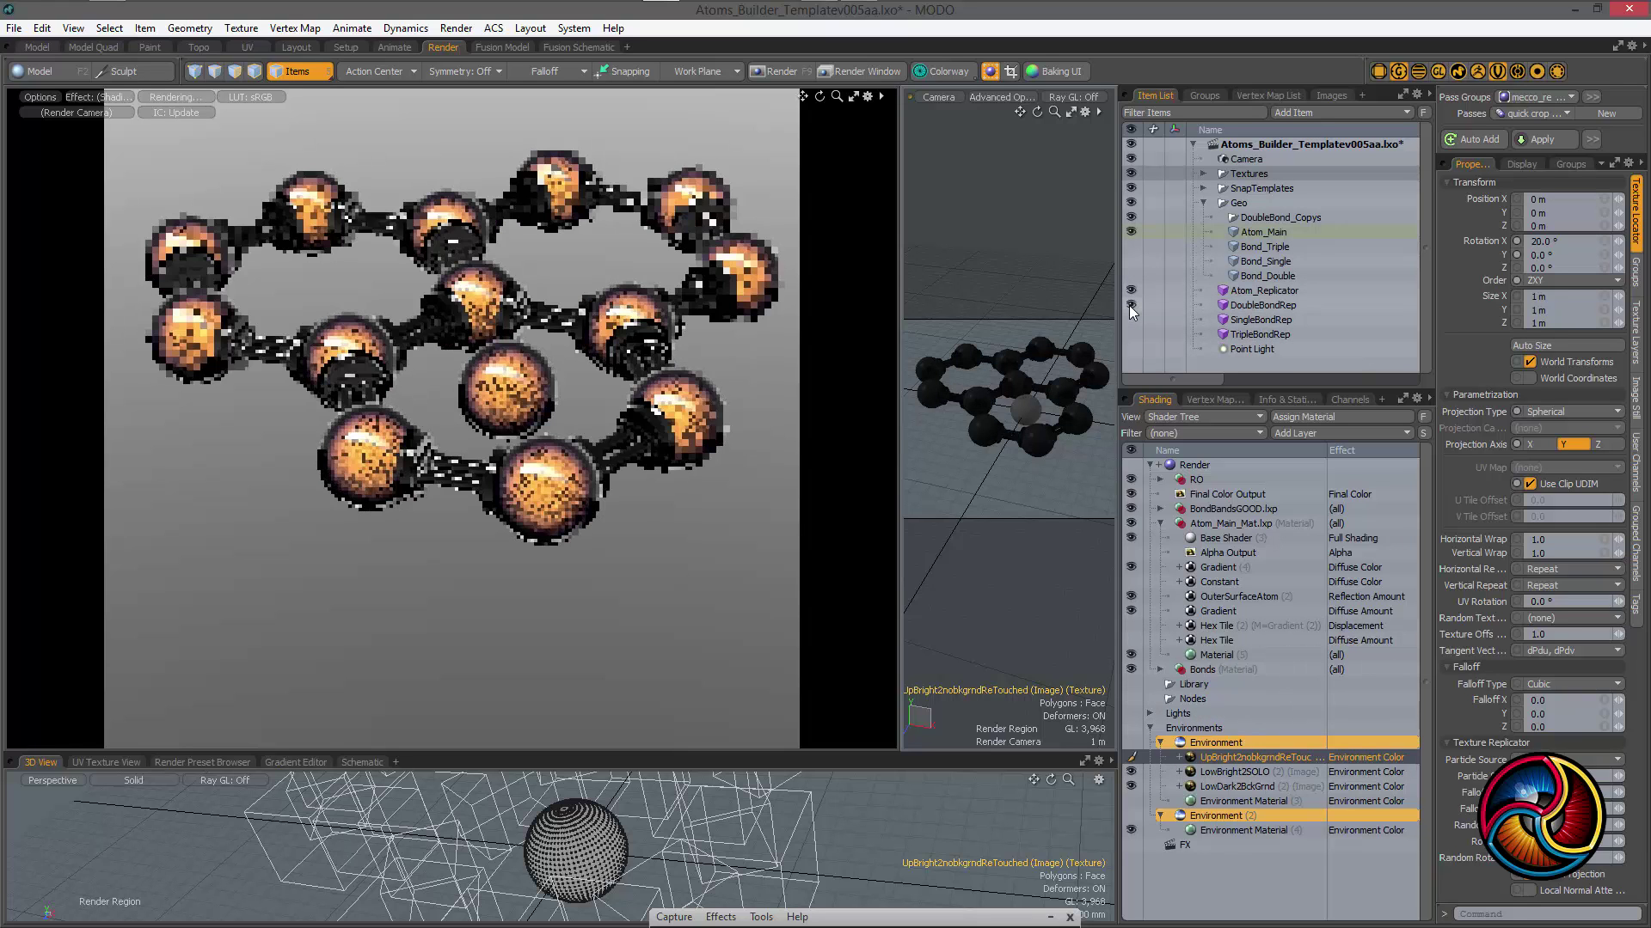
left_click_drag(404, 490, 555, 444, "alt")
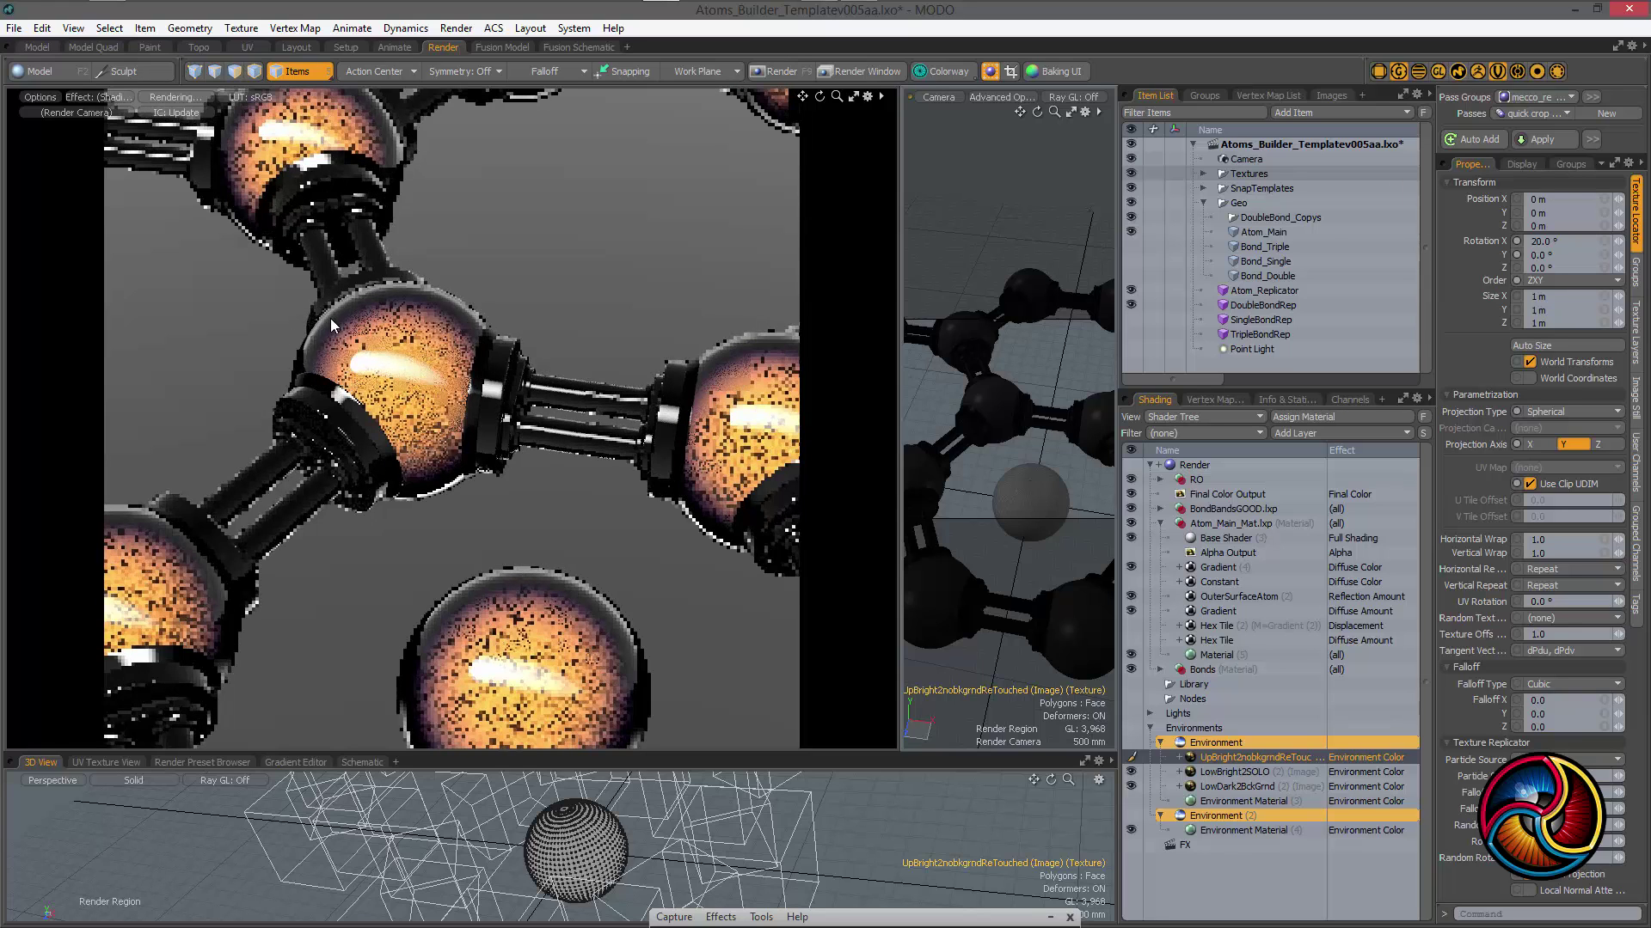
left_click_drag(332, 325, 542, 429, "alt")
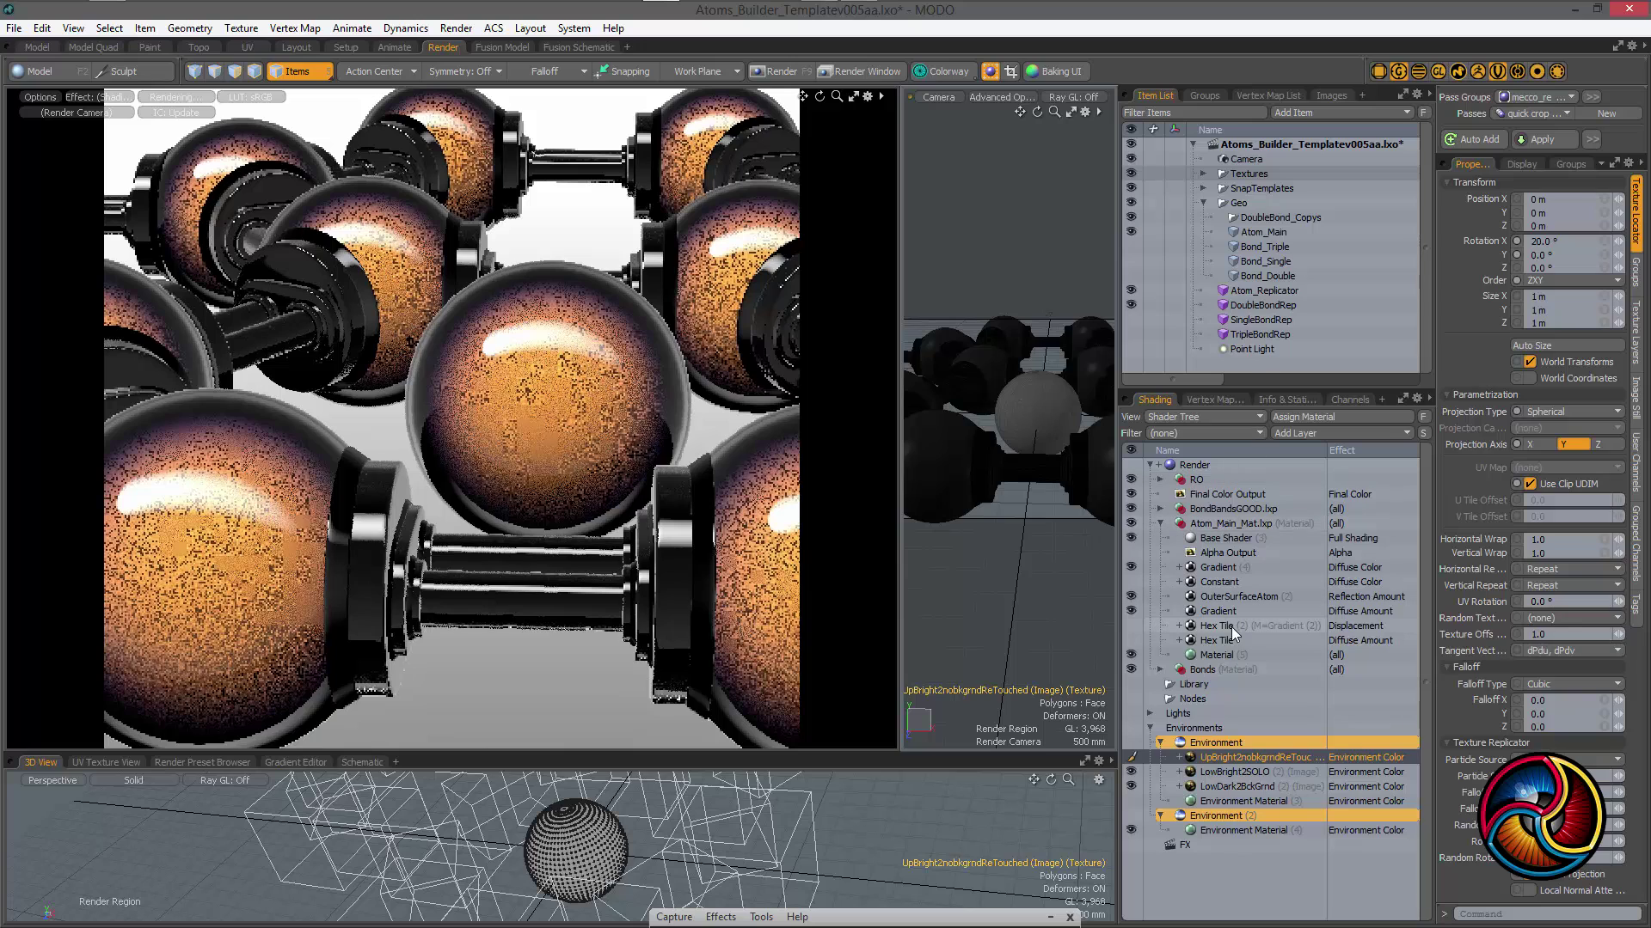
Select the OuterSurfaceAtom reflection gradient and then the atom's Material, and open its clearcoat amount for editing
left_click(1231, 599)
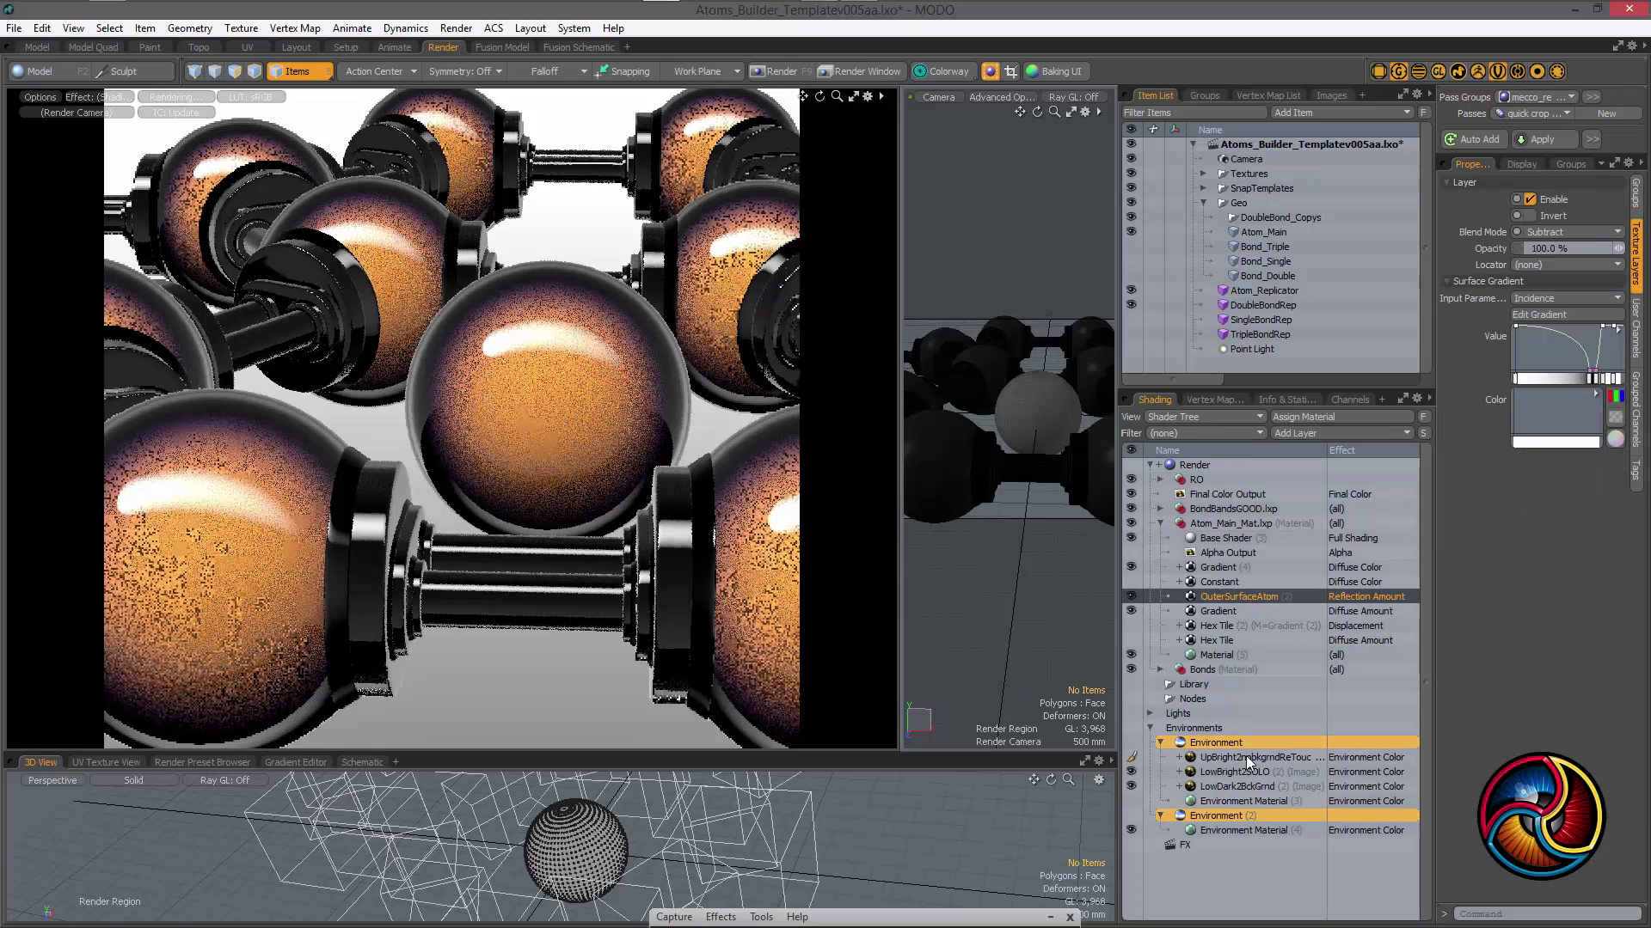
left_click(1219, 657)
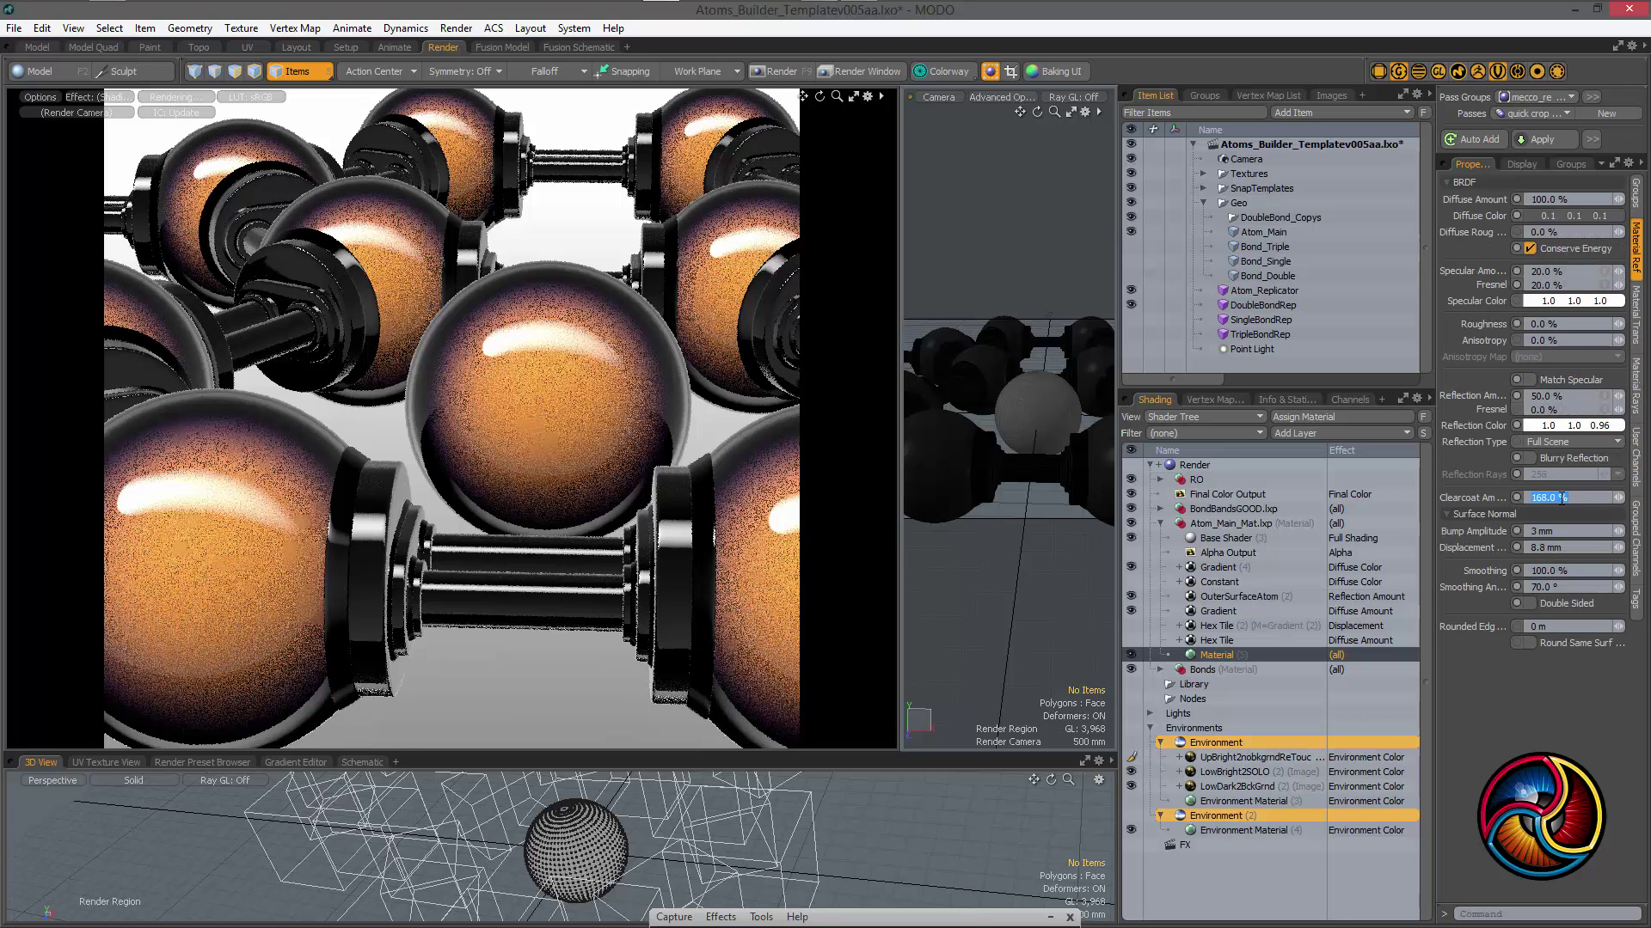